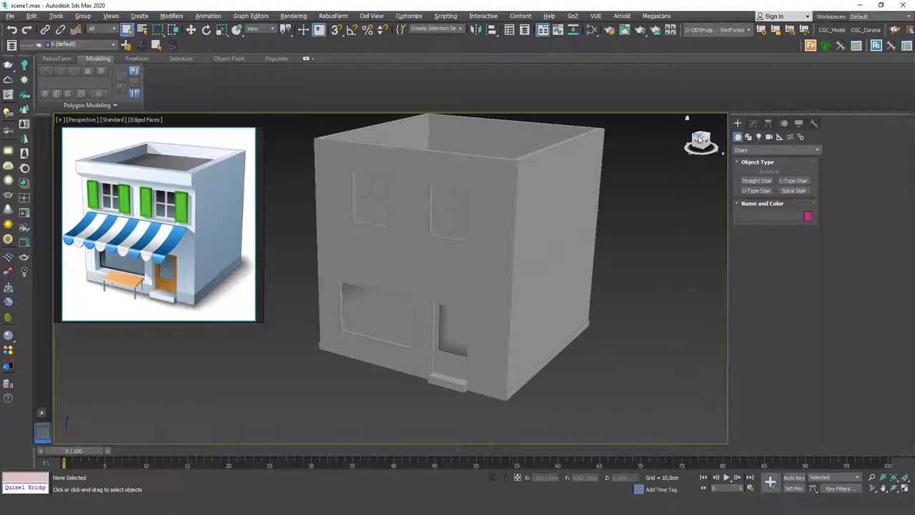
# Switch the Create panel's geometry category list to Standard Primitives.
pyautogui.click(794, 150)
pyautogui.click(753, 159)
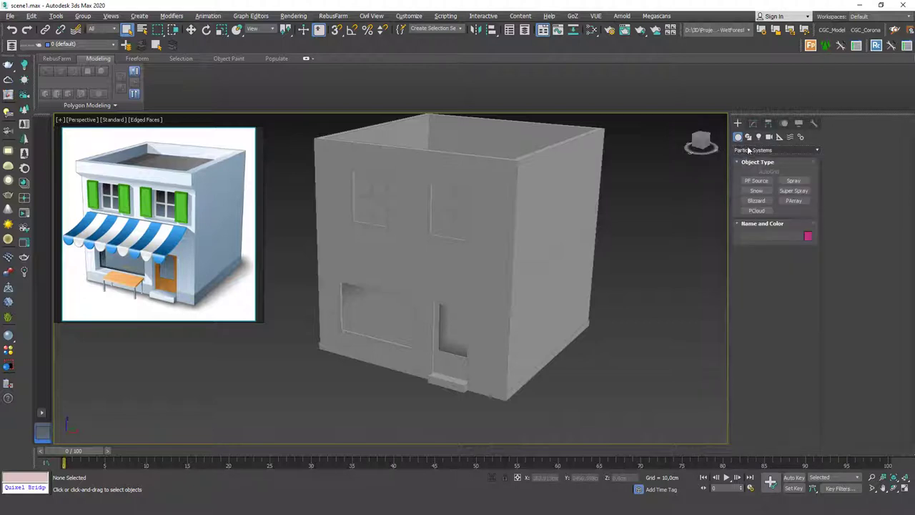
pyautogui.click(808, 150)
pyautogui.scroll(1, 807, 167)
pyautogui.click(756, 160)
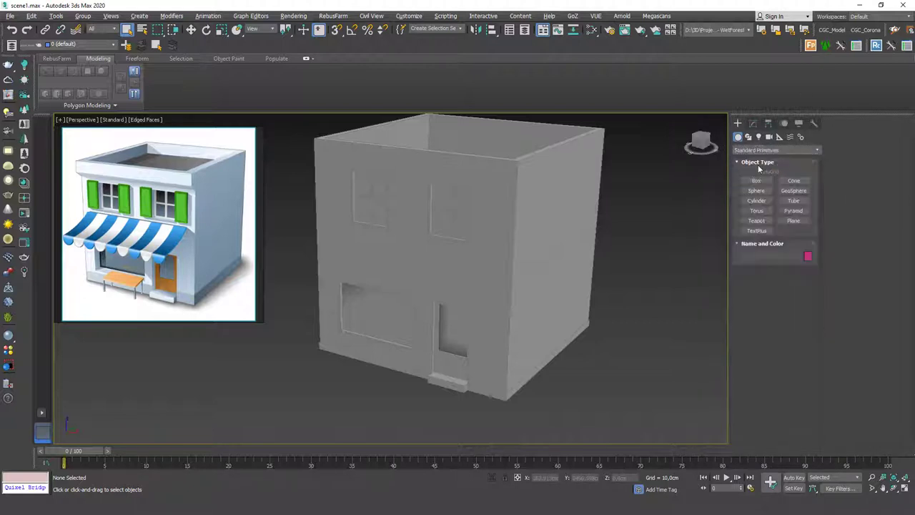
# Draw a flat box in the Top view in front of the building.
pyautogui.click(757, 180)
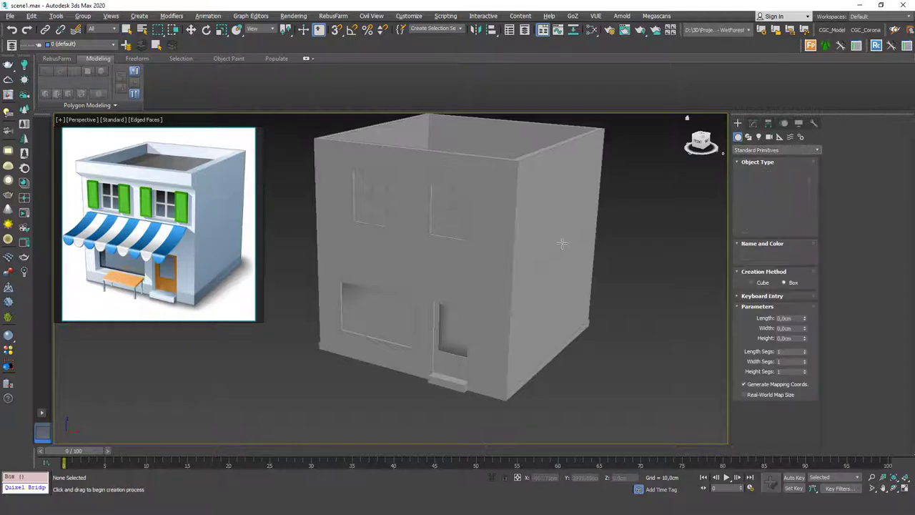
pyautogui.press('t')
pyautogui.moveTo(351, 341); pyautogui.dragTo(393, 235, button='middle')
pyautogui.scroll(2, 370, 237)
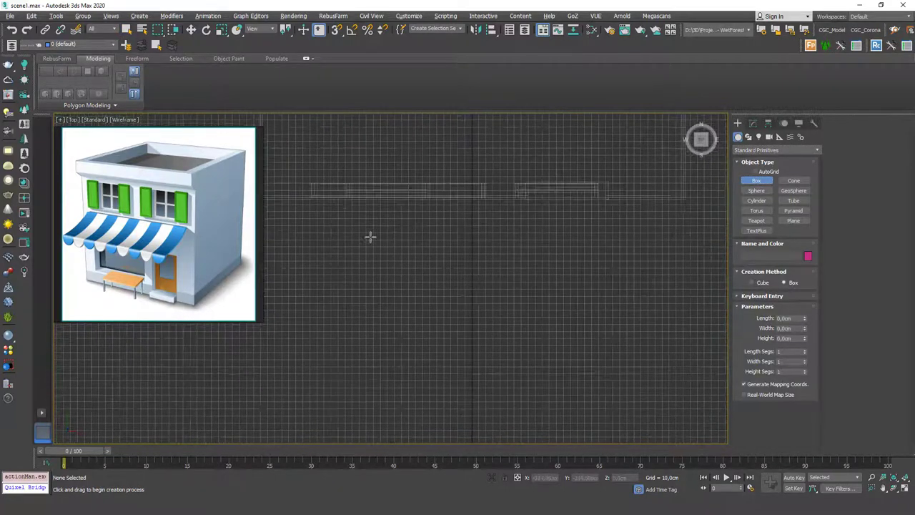
pyautogui.moveTo(329, 212); pyautogui.dragTo(485, 271)
pyautogui.click(489, 255)
pyautogui.rightClick(488, 255)
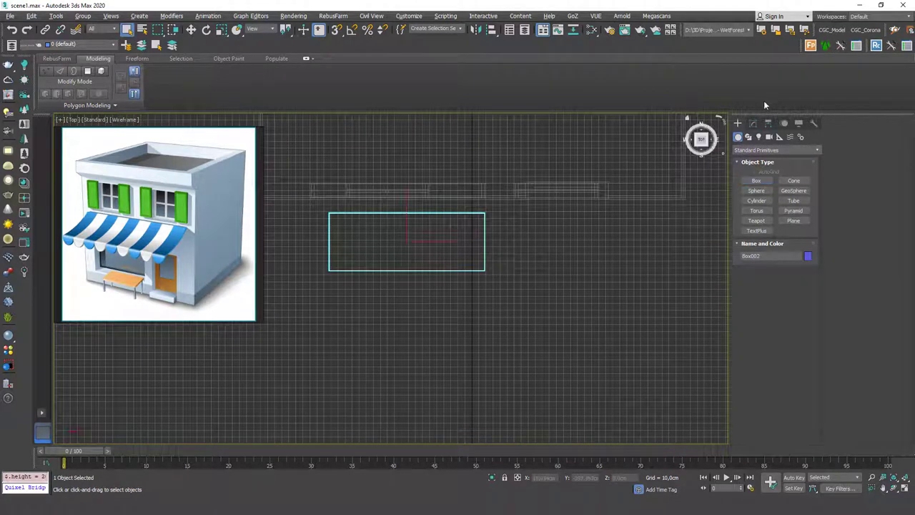
# Set the box to Length 100, Width 200 and Height 4.
pyautogui.click(754, 123)
pyautogui.doubleClick(790, 262)
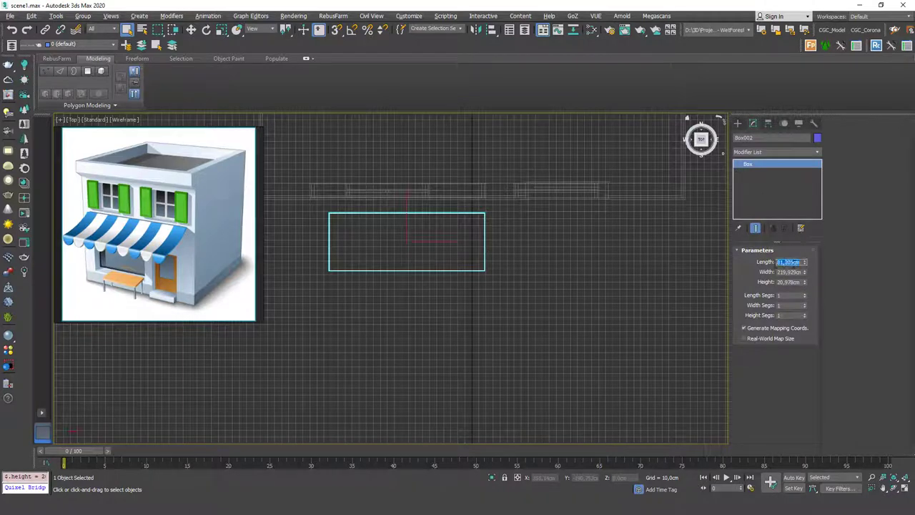
pyautogui.write('100')
pyautogui.press('Tab')
pyautogui.write('200')
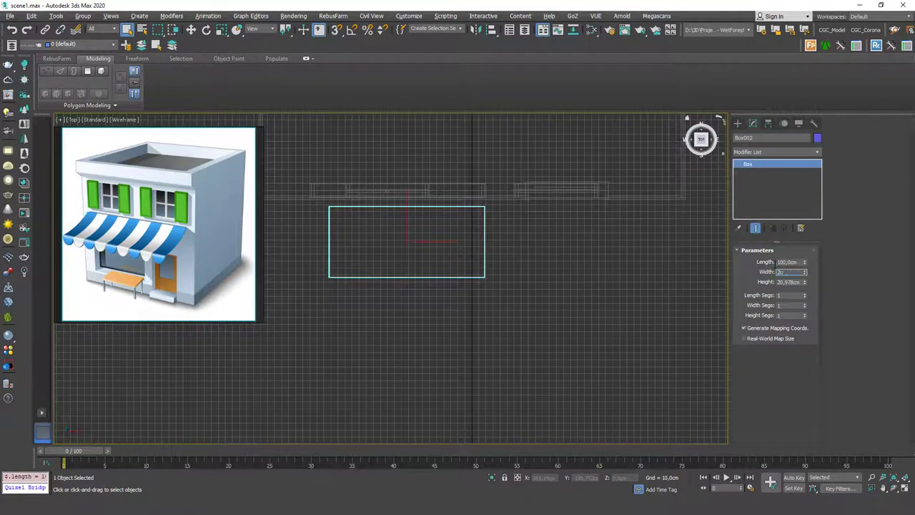
pyautogui.press('Return')
pyautogui.press('Tab')
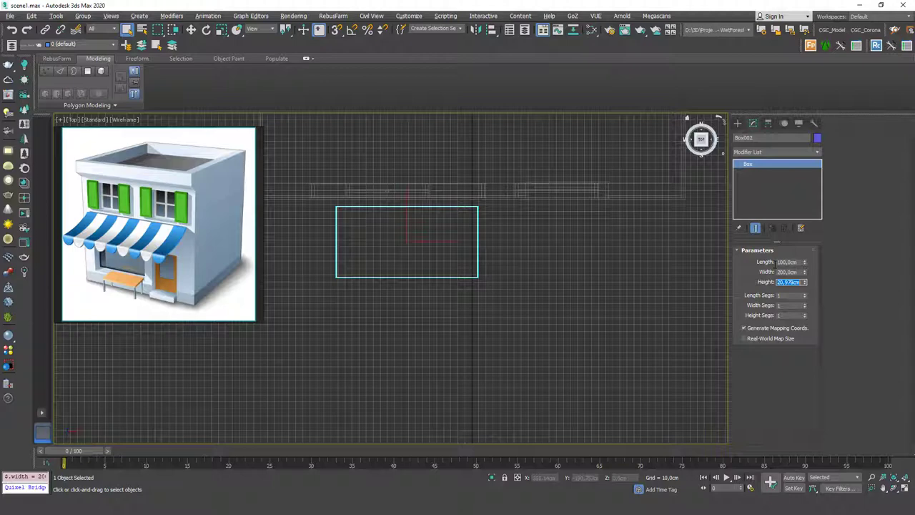
pyautogui.write('4')
pyautogui.press('Return')
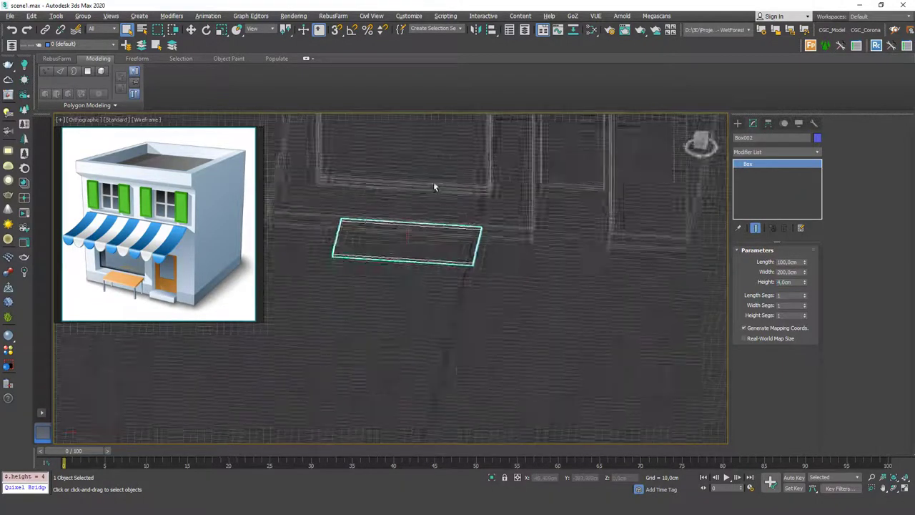
# Raise the tabletop slab to Z 70 cm and frame it from the top.
pyautogui.keyDown('alt'); pyautogui.moveTo(433, 181); pyautogui.dragTo(435, 204, button='middle'); pyautogui.keyUp('alt')
pyautogui.press('F3')
pyautogui.press('w')
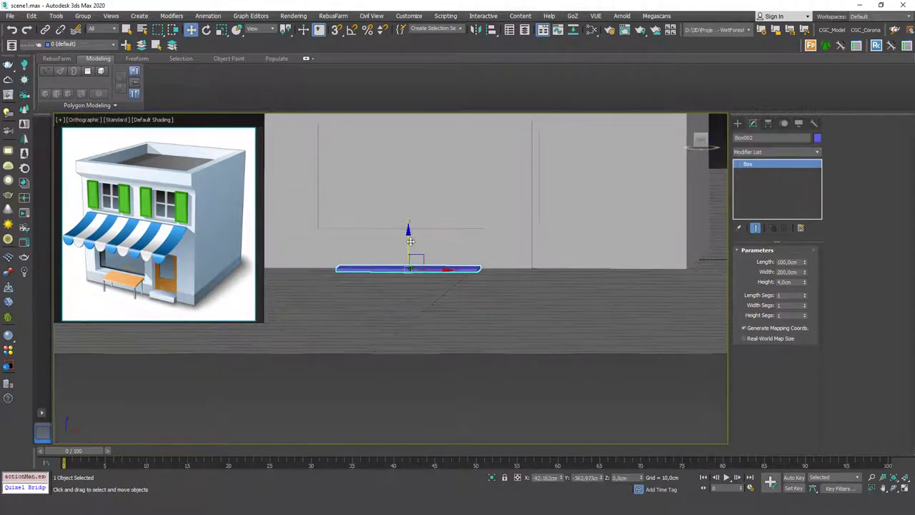
pyautogui.press('p')
pyautogui.scroll(5, 406, 255)
pyautogui.scroll(3, 373, 276)
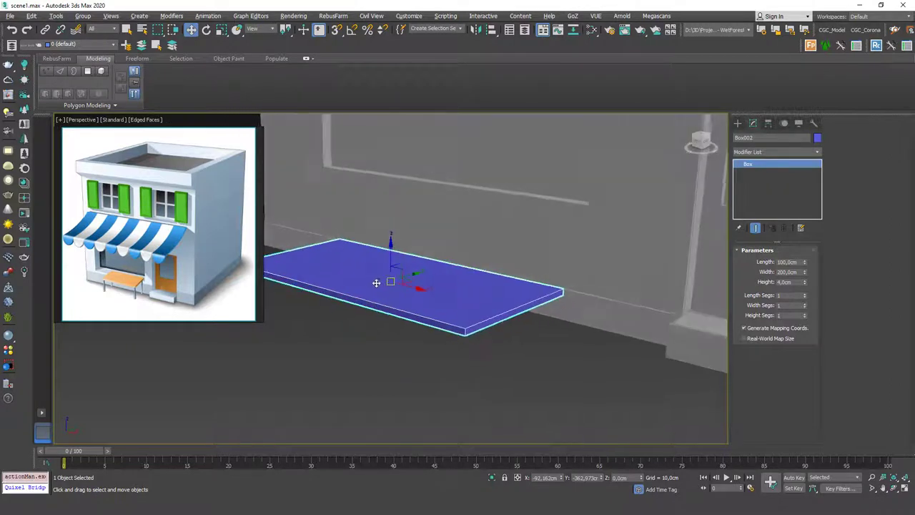
pyautogui.keyDown('alt'); pyautogui.moveTo(409, 293); pyautogui.dragTo(414, 270, button='middle'); pyautogui.keyUp('alt')
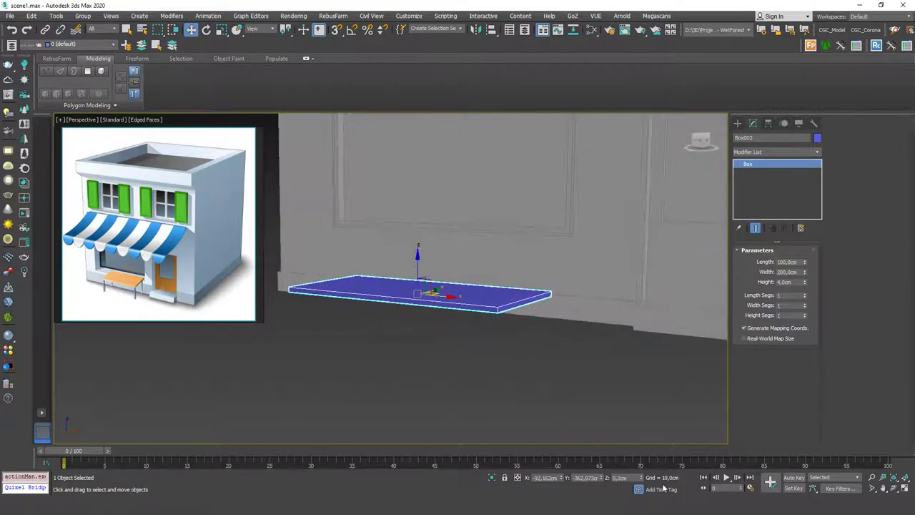
pyautogui.click(618, 478)
pyautogui.write('70')
pyautogui.press('Return')
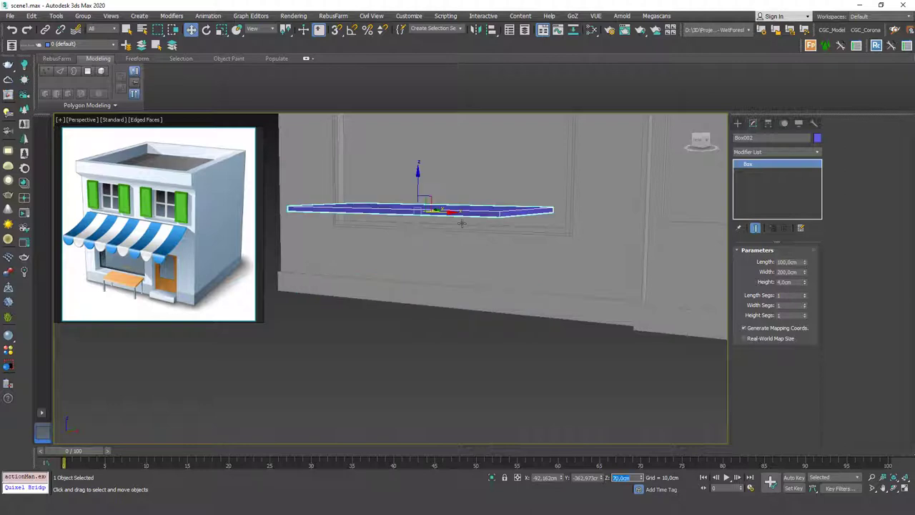
pyautogui.press('t')
pyautogui.press('z')
pyautogui.click(738, 123)
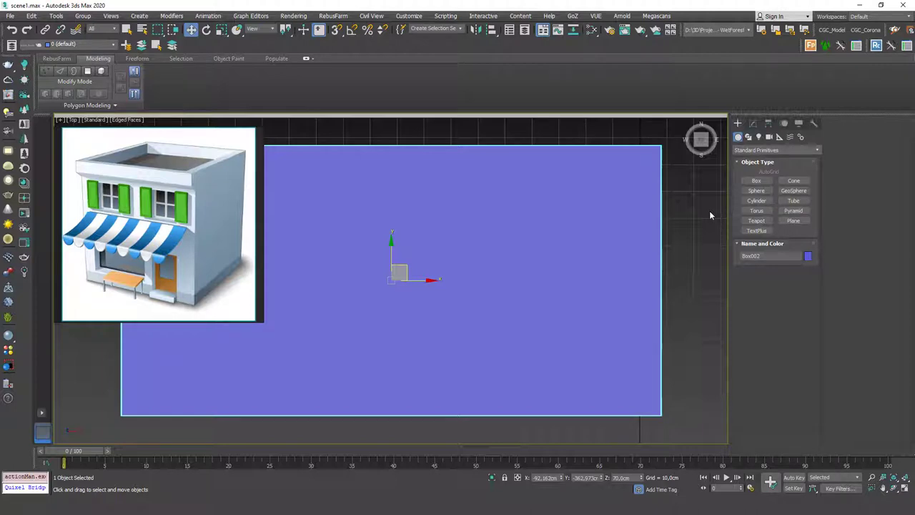
# Draw a thin cylinder at a corner of the tabletop in the Top view.
pyautogui.click(751, 200)
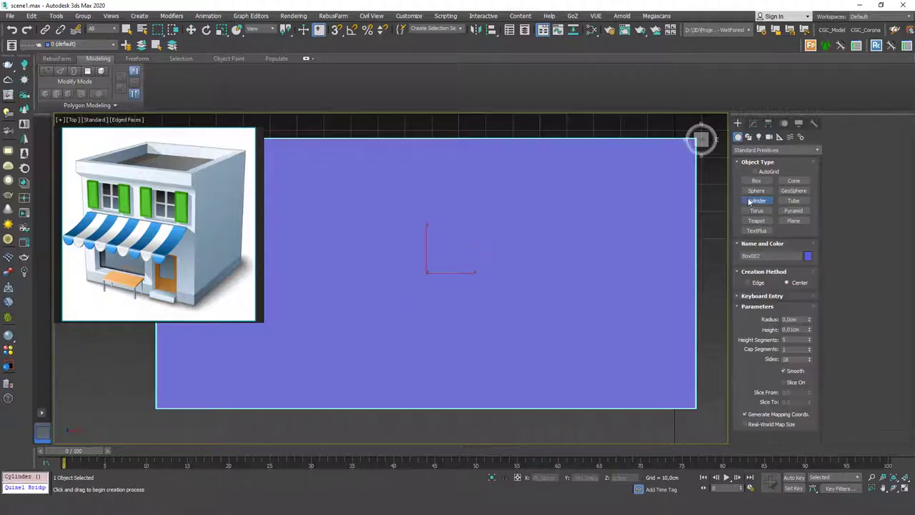
pyautogui.scroll(-1, 403, 246)
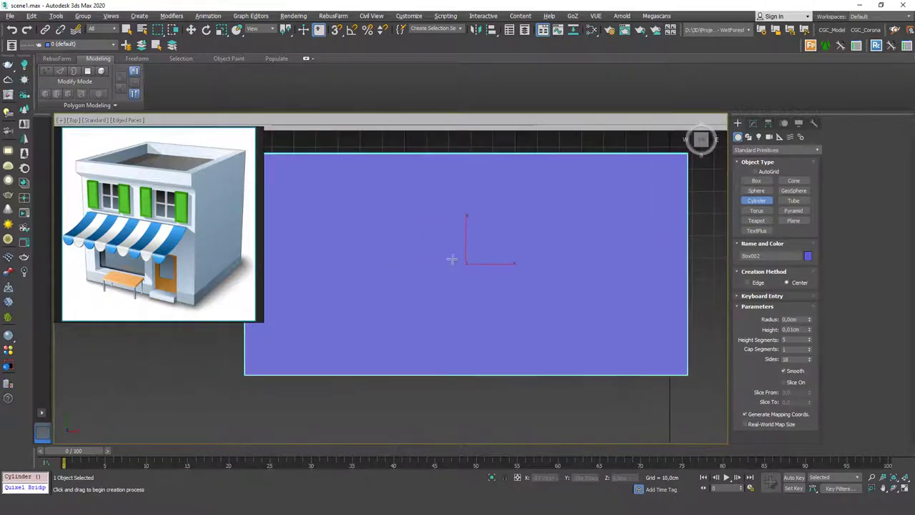
pyautogui.scroll(-2, 446, 253)
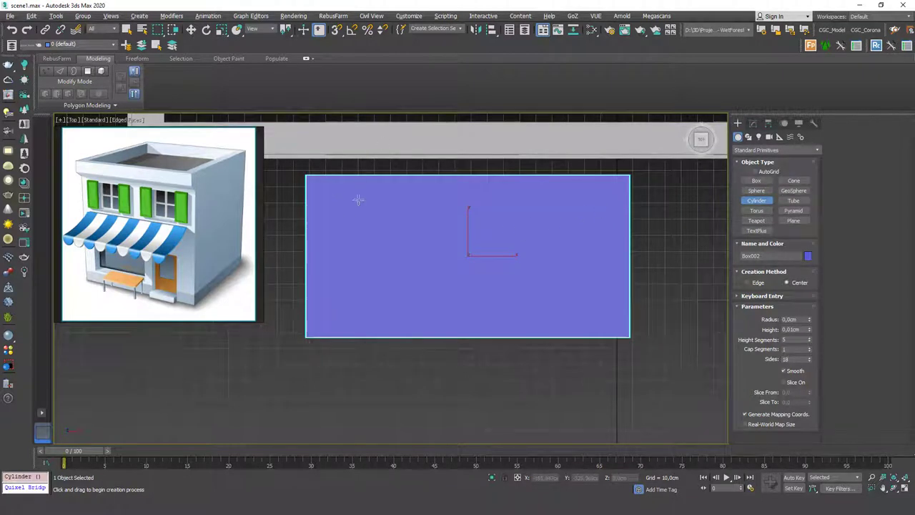
pyautogui.moveTo(322, 191); pyautogui.dragTo(324, 195)
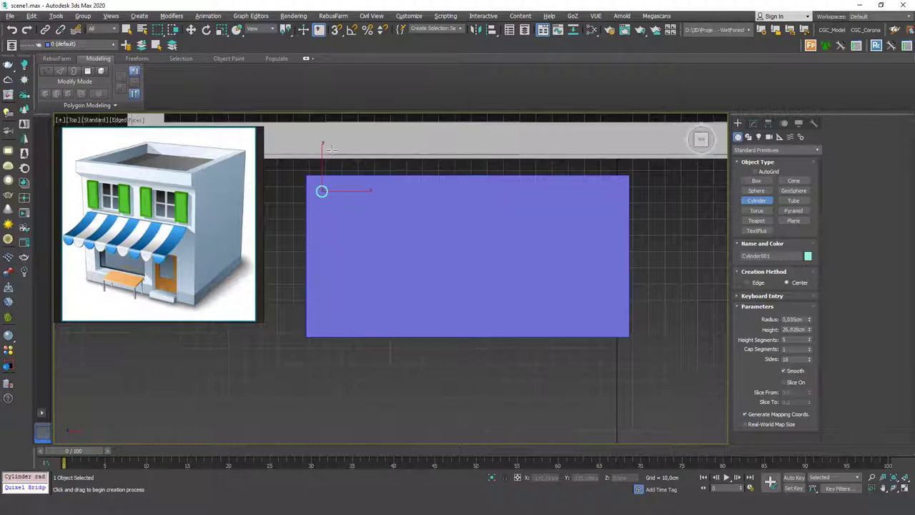
pyautogui.click(321, 192)
pyautogui.press('w')
pyautogui.moveTo(322, 191)
pyautogui.keyDown('alt'); pyautogui.mouseDown(button='middle')
pyautogui.moveTo(380, 198)
pyautogui.moveTo(385, 245)
pyautogui.mouseUp(button='middle'); pyautogui.keyUp('alt')
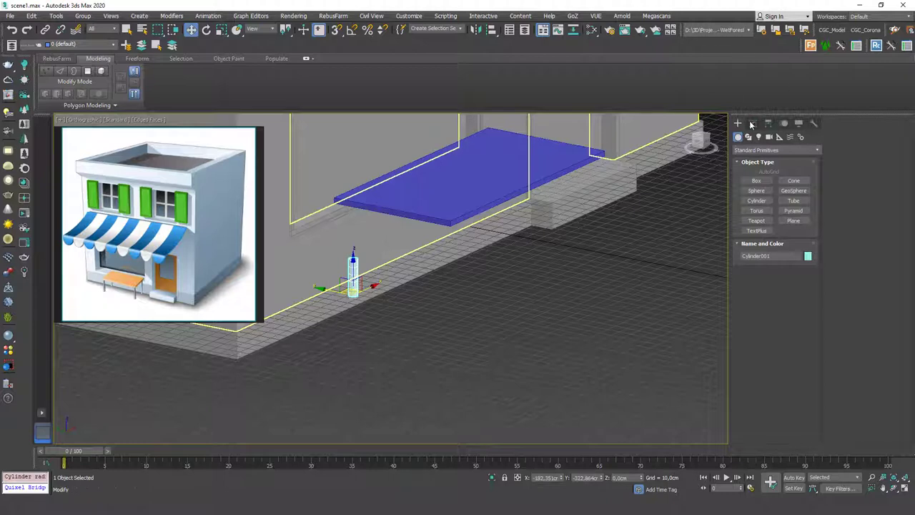
# Set the cylinder leg's height to 70 cm.
pyautogui.click(753, 123)
pyautogui.write('70')
pyautogui.press('Return')
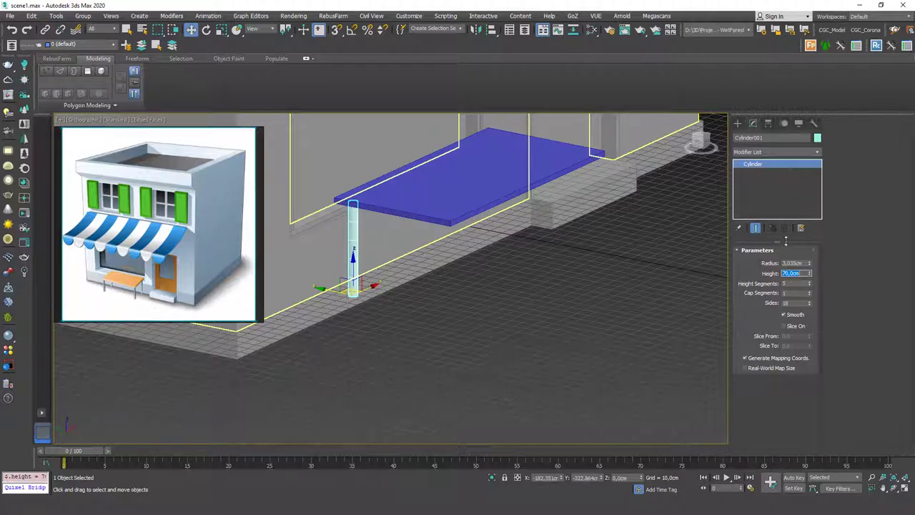
pyautogui.click(792, 262)
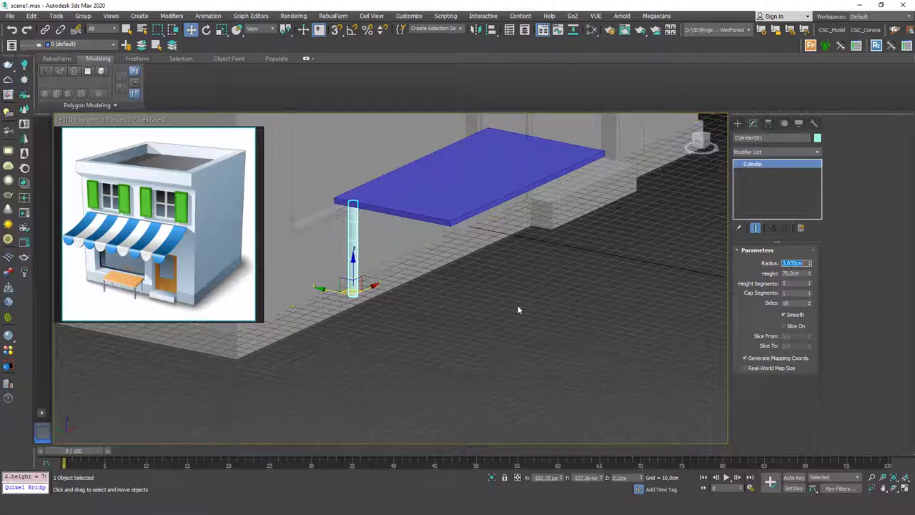
# Set the leg's radius to 2 cm.
pyautogui.write('2')
pyautogui.press('Return')
pyautogui.moveTo(386, 256)
pyautogui.mouseDown(button='middle')
pyautogui.moveTo(436, 261)
pyautogui.moveTo(431, 249)
pyautogui.mouseUp(button='middle')
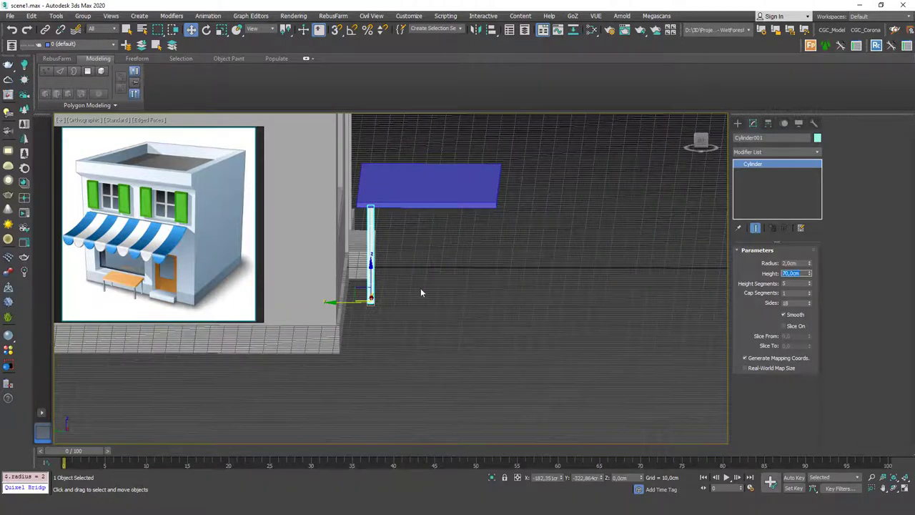
pyautogui.moveTo(420, 288)
pyautogui.keyDown('alt'); pyautogui.mouseDown(button='middle')
pyautogui.moveTo(393, 263)
pyautogui.moveTo(375, 301)
pyautogui.mouseUp(button='middle'); pyautogui.keyUp('alt')
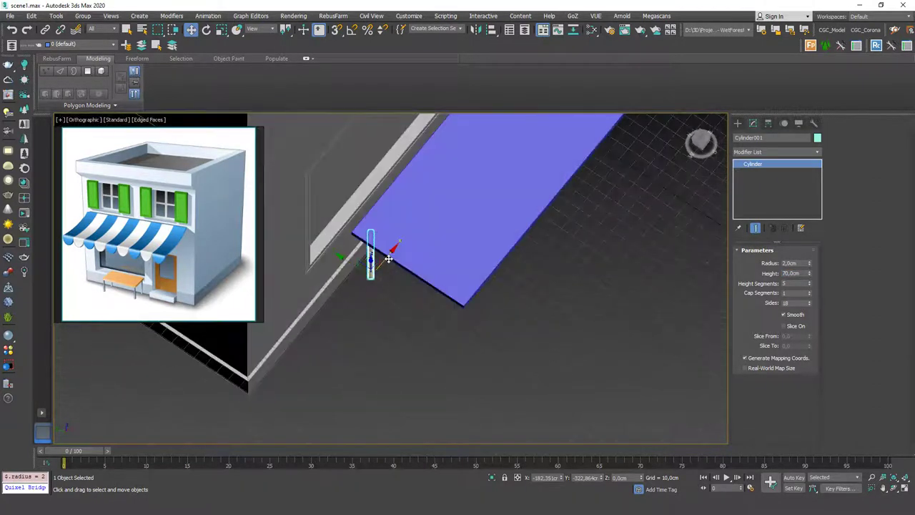
pyautogui.moveTo(387, 256); pyautogui.dragTo(391, 255)
# Add a Symmetry modifier to the leg, its mirror centered on the tabletop.
pyautogui.click(740, 151)
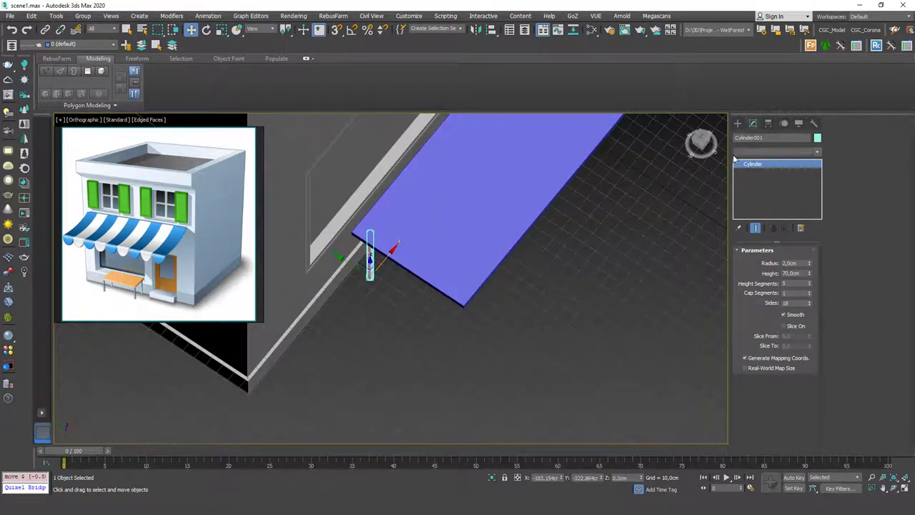
pyautogui.write('sym')
pyautogui.press('Return')
pyautogui.keyDown('alt'); pyautogui.moveTo(572, 251); pyautogui.dragTo(539, 229, button='middle'); pyautogui.keyUp('alt')
pyautogui.hotkey('alt', 'a')
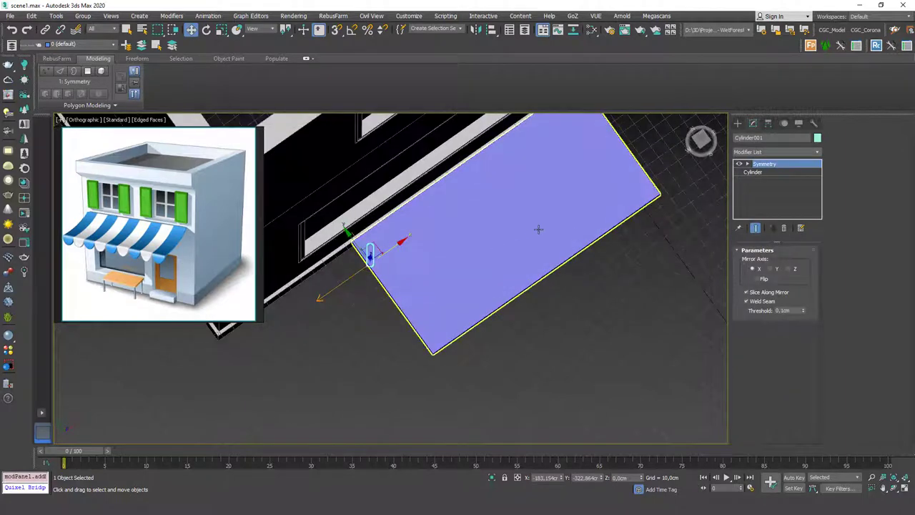
pyautogui.click(517, 245)
pyautogui.moveTo(457, 160); pyautogui.dragTo(506, 145)
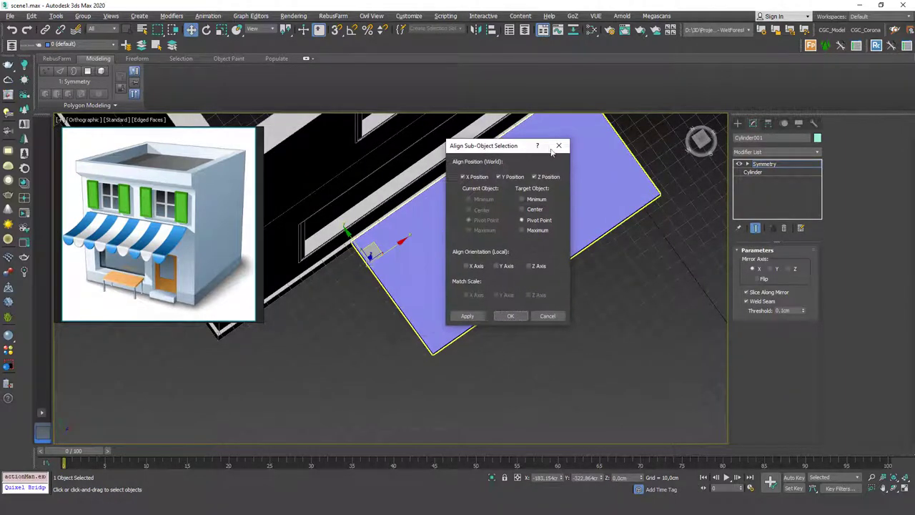
pyautogui.click(534, 209)
pyautogui.click(512, 316)
pyautogui.moveTo(517, 316)
pyautogui.keyDown('alt'); pyautogui.mouseDown(button='middle')
pyautogui.moveTo(579, 205)
pyautogui.moveTo(577, 190)
pyautogui.moveTo(615, 179)
pyautogui.mouseUp(button='middle'); pyautogui.keyUp('alt')
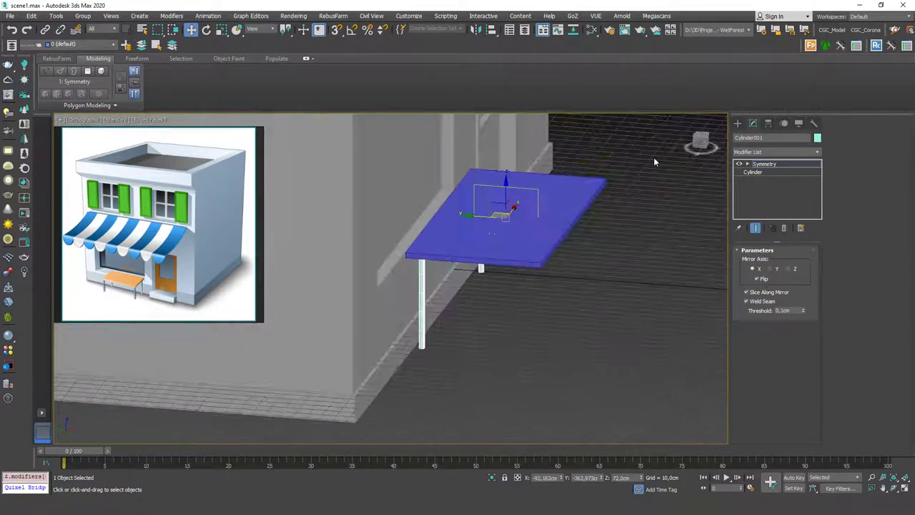
# Paste a second Symmetry modifier mirrored and flipped on Y, giving four legs.
pyautogui.rightClick(772, 163)
pyautogui.click(796, 202)
pyautogui.rightClick(775, 164)
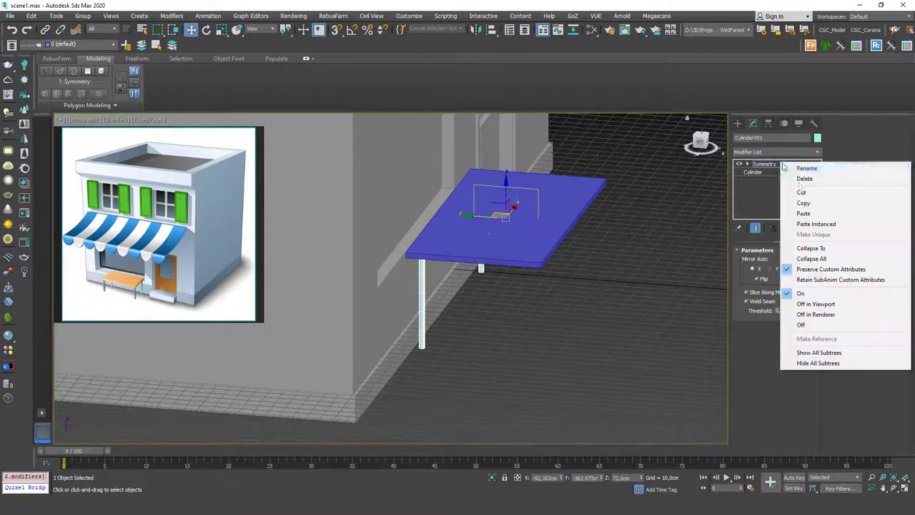
pyautogui.click(795, 213)
pyautogui.keyDown('alt'); pyautogui.moveTo(570, 202); pyautogui.dragTo(601, 214, button='middle'); pyautogui.keyUp('alt')
pyautogui.click(770, 268)
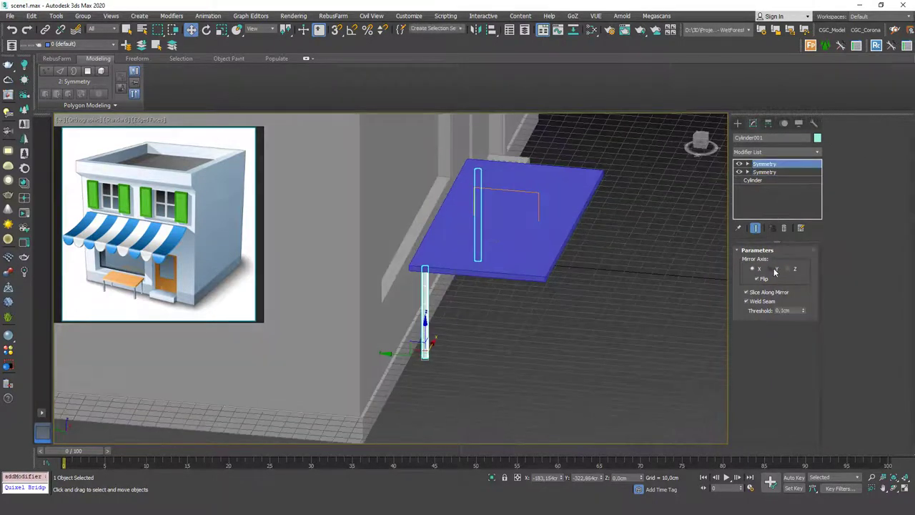
pyautogui.keyDown('alt'); pyautogui.moveTo(673, 257); pyautogui.dragTo(626, 244, button='middle'); pyautogui.keyUp('alt')
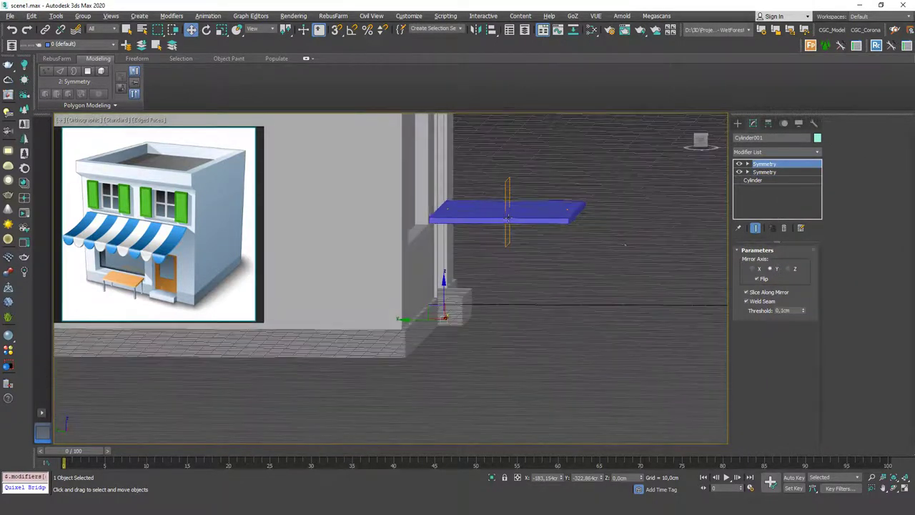
pyautogui.click(760, 279)
pyautogui.moveTo(491, 237)
pyautogui.keyDown('alt'); pyautogui.mouseDown(button='middle')
pyautogui.moveTo(481, 252)
pyautogui.moveTo(563, 319)
pyautogui.moveTo(543, 286)
pyautogui.mouseUp(button='middle'); pyautogui.keyUp('alt')
pyautogui.click(563, 319)
# Change the table top's width to 150 cm.
pyautogui.scroll(-3, 501, 247)
pyautogui.scroll(-2, 501, 251)
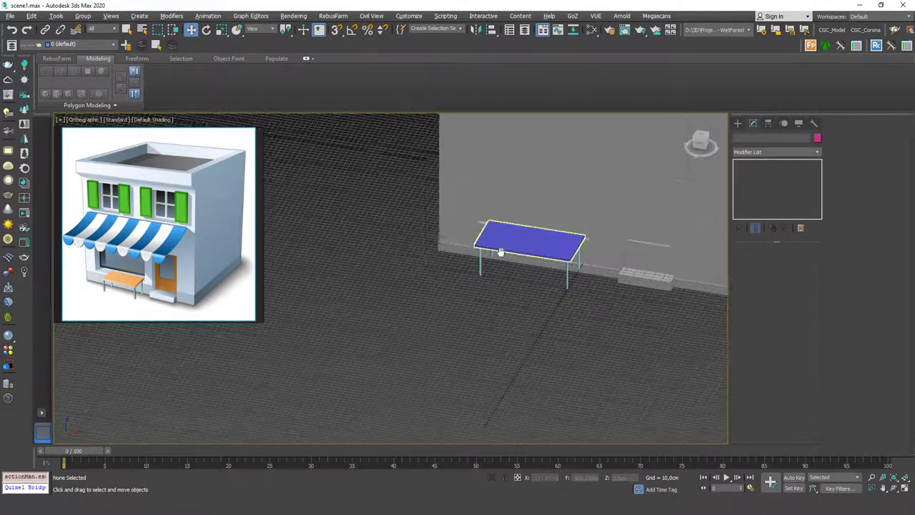
pyautogui.keyDown('alt'); pyautogui.moveTo(500, 251); pyautogui.dragTo(457, 277, button='middle'); pyautogui.keyUp('alt')
pyautogui.scroll(1, 461, 292)
pyautogui.click(457, 275)
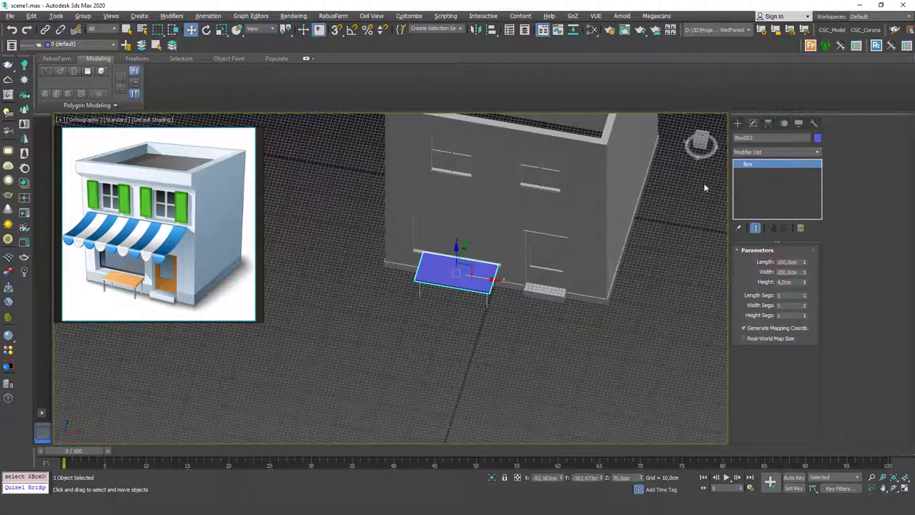
pyautogui.click(789, 272)
pyautogui.write('150')
pyautogui.press('Return')
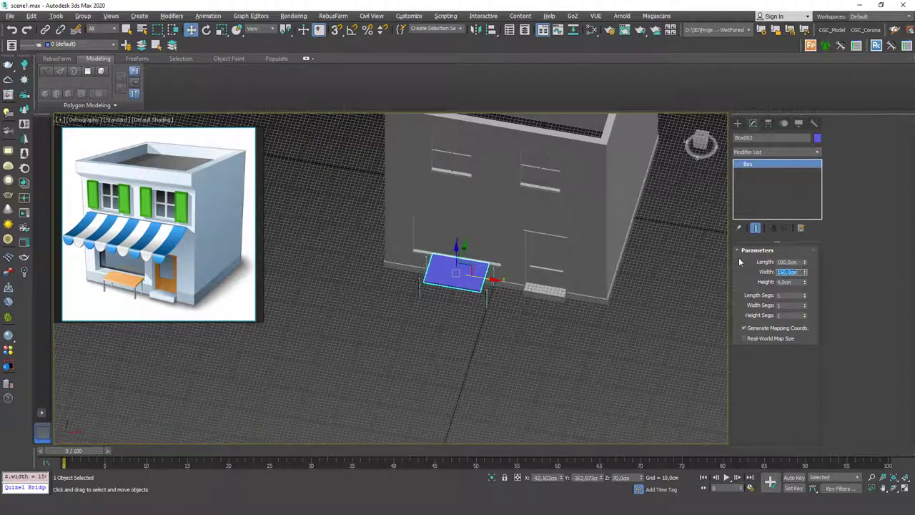
# Move and align the legs under the narrower top, then show edged faces.
pyautogui.click(487, 297)
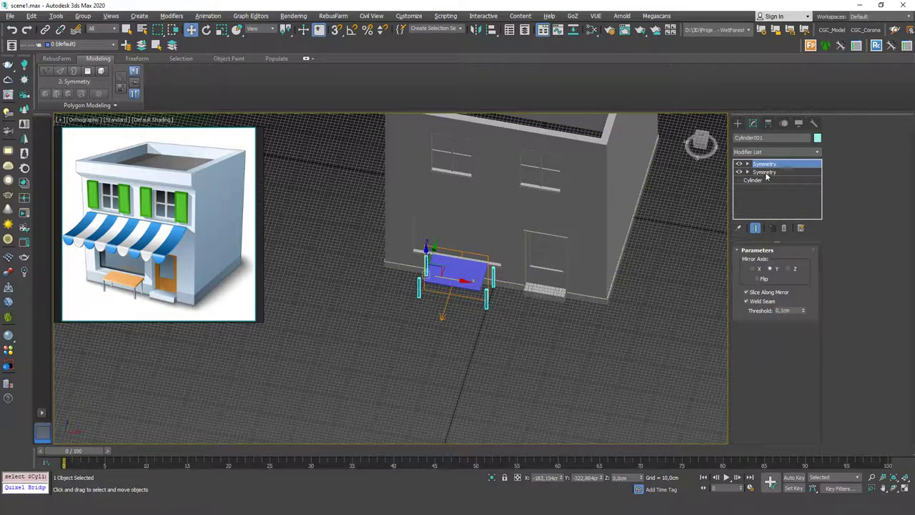
pyautogui.click(772, 150)
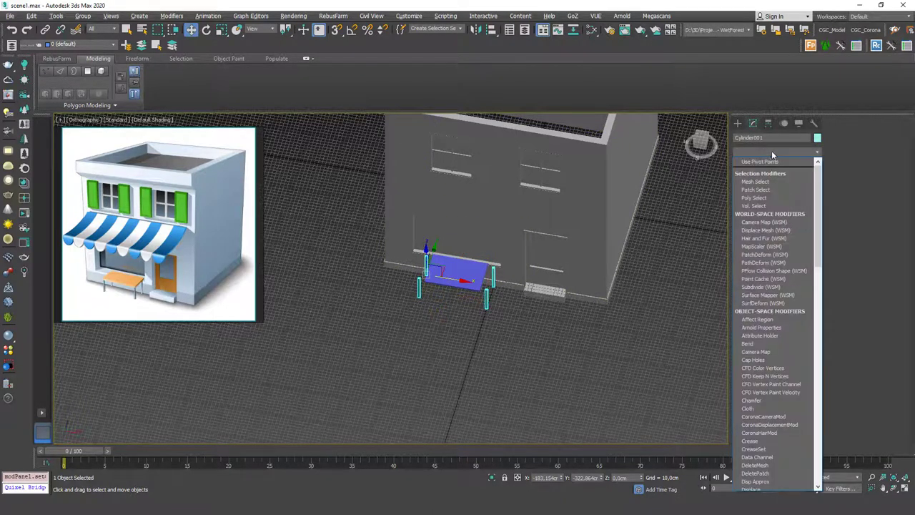
pyautogui.moveTo(452, 281); pyautogui.dragTo(464, 281)
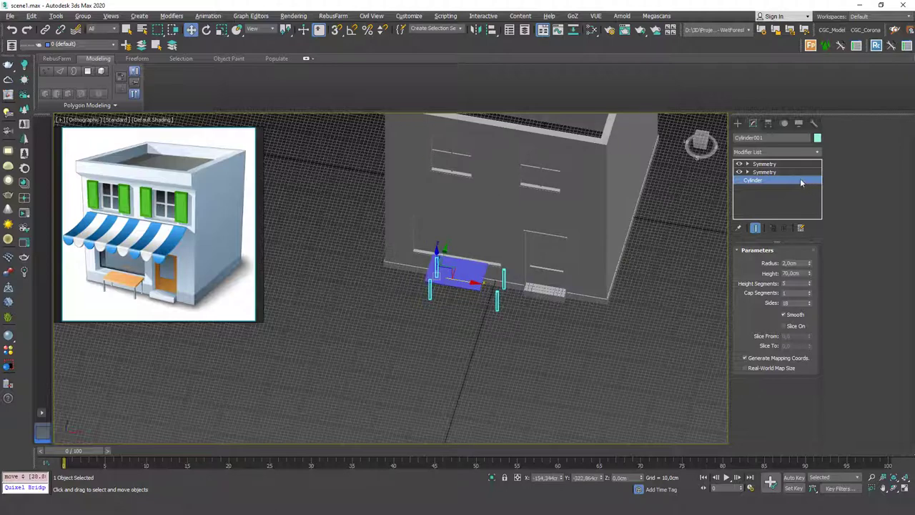
pyautogui.click(779, 172)
pyautogui.hotkey('alt', 'a')
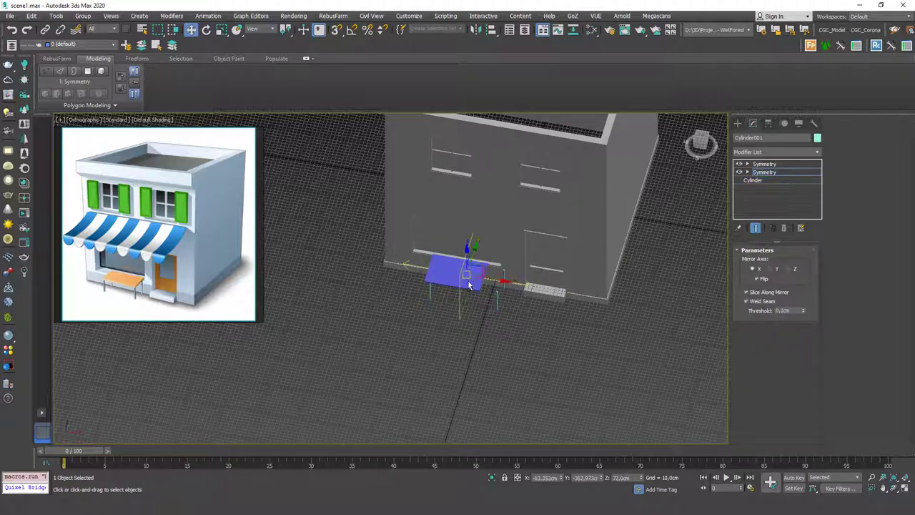
pyautogui.click(468, 280)
pyautogui.click(512, 316)
pyautogui.moveTo(495, 305)
pyautogui.keyDown('alt'); pyautogui.mouseDown(button='middle')
pyautogui.moveTo(468, 366)
pyautogui.moveTo(491, 266)
pyautogui.mouseUp(button='middle'); pyautogui.keyUp('alt')
pyautogui.click(469, 365)
pyautogui.press('F4')
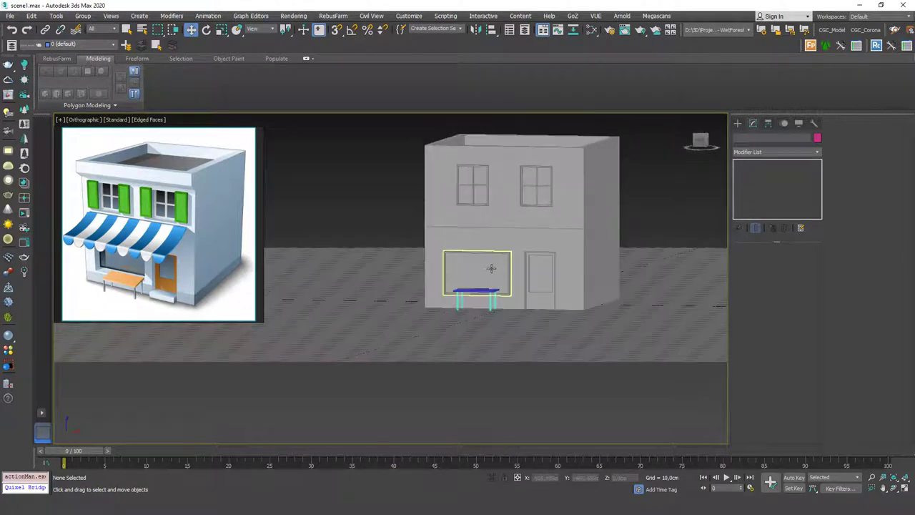
# In Front view with vertex snap, draw a box from the window's top-right corner.
pyautogui.press('p')
pyautogui.scroll(2, 490, 266)
pyautogui.scroll(3, 485, 288)
pyautogui.scroll(-3, 486, 288)
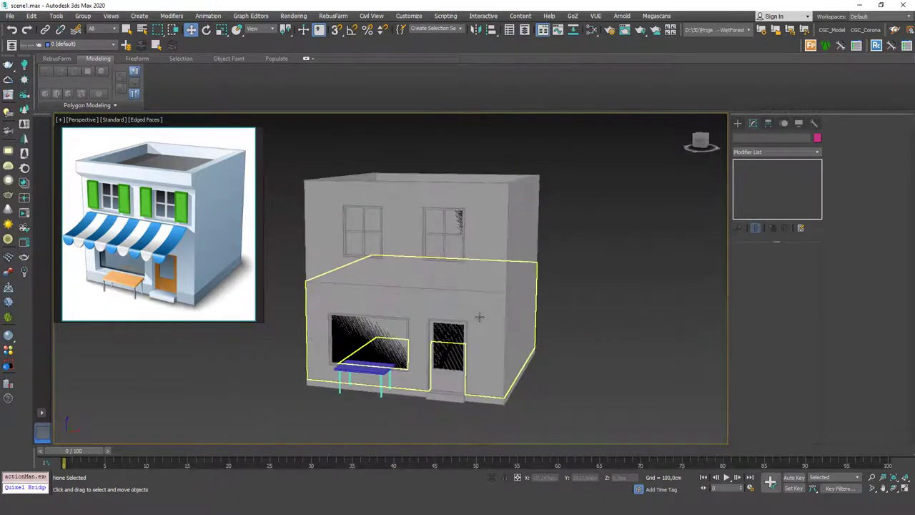
pyautogui.keyDown('alt'); pyautogui.moveTo(479, 316); pyautogui.dragTo(419, 241, button='middle'); pyautogui.keyUp('alt')
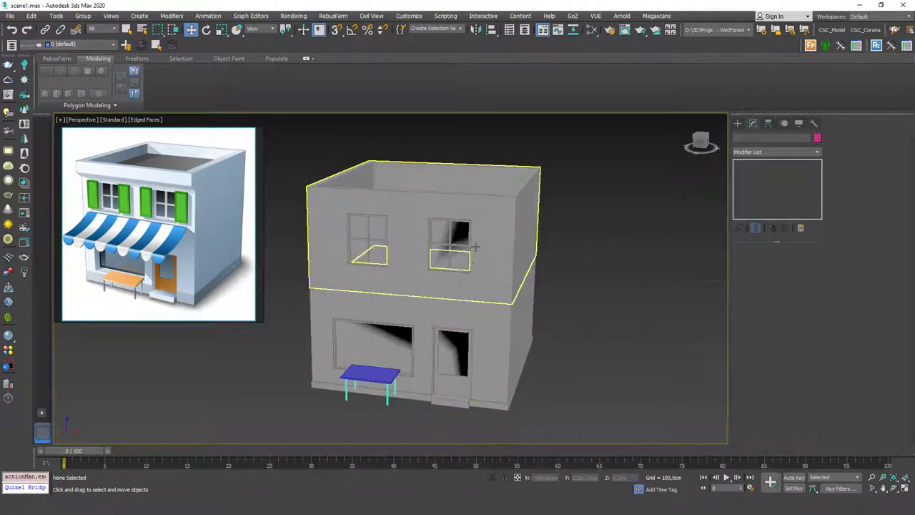
pyautogui.press('f')
pyautogui.scroll(3, 470, 199)
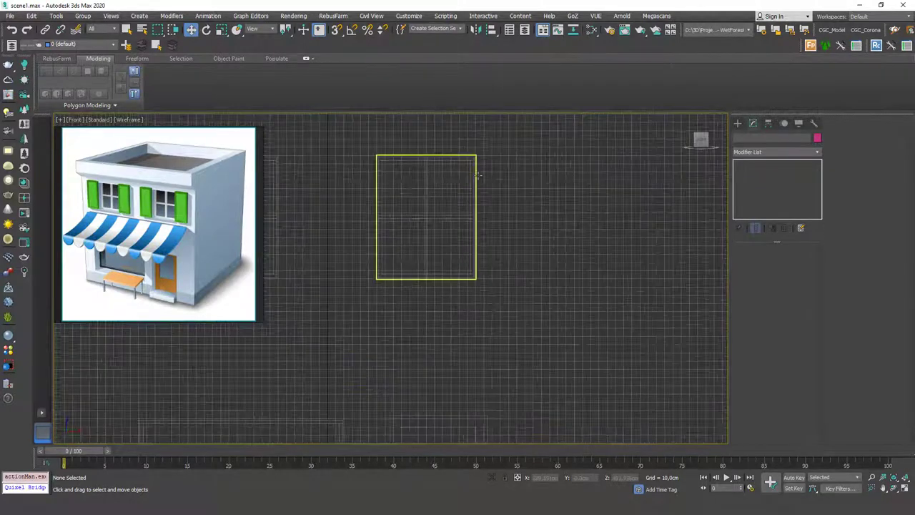
pyautogui.press('F3')
pyautogui.scroll(2, 476, 195)
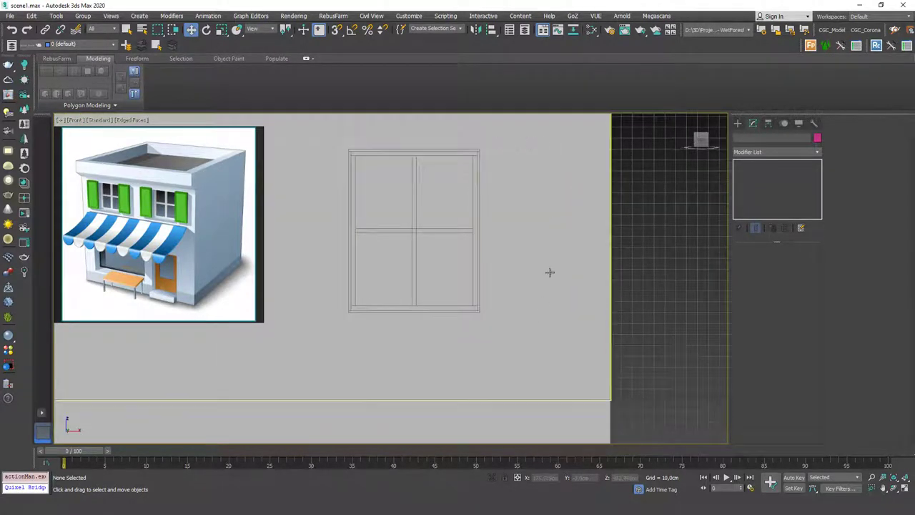
pyautogui.click(738, 123)
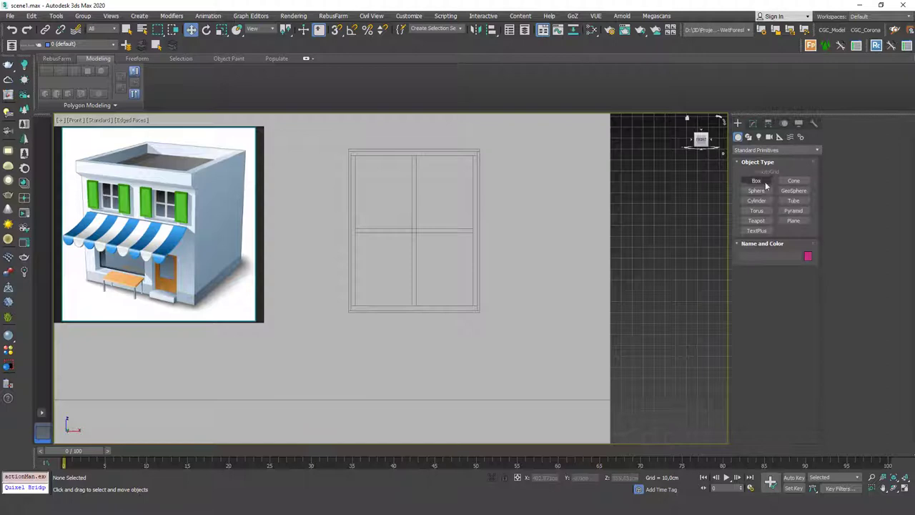
pyautogui.click(759, 181)
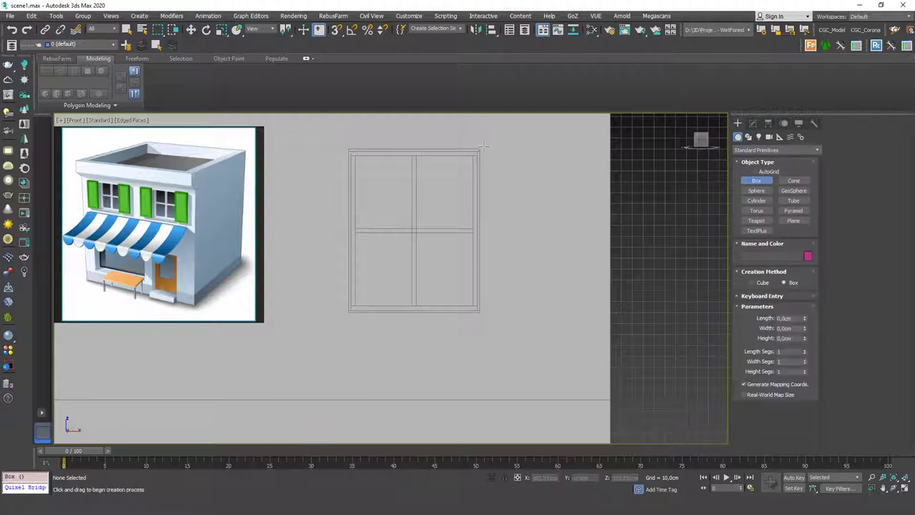
pyautogui.press('s')
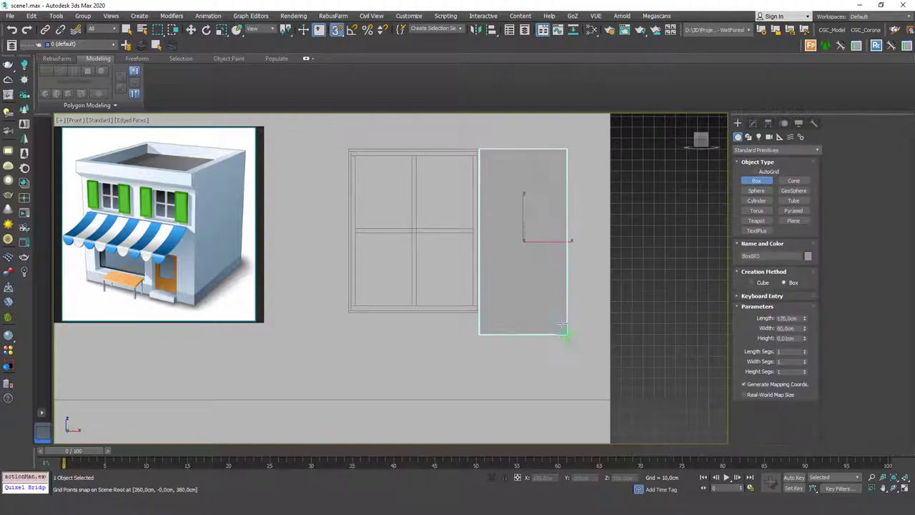
pyautogui.moveTo(479, 151)
pyautogui.mouseDown()
pyautogui.moveTo(565, 312)
pyautogui.moveTo(556, 313)
pyautogui.mouseUp()
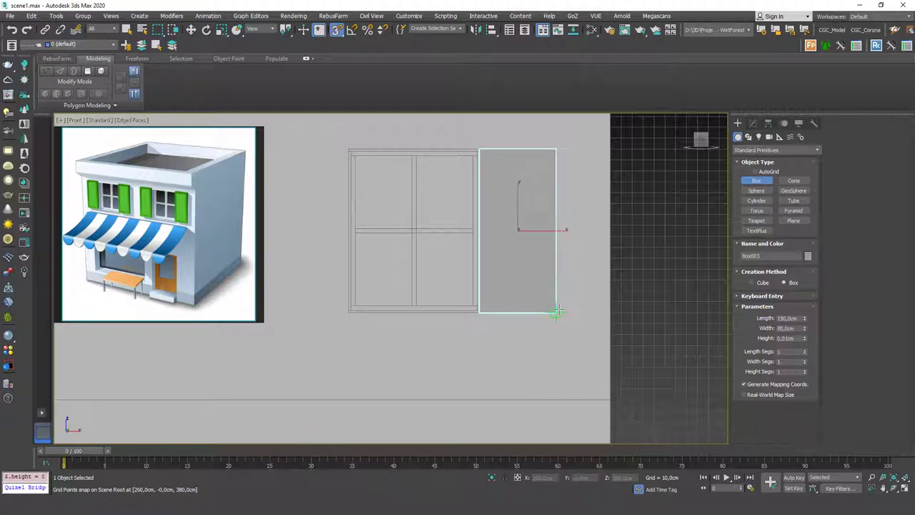
pyautogui.press('w')
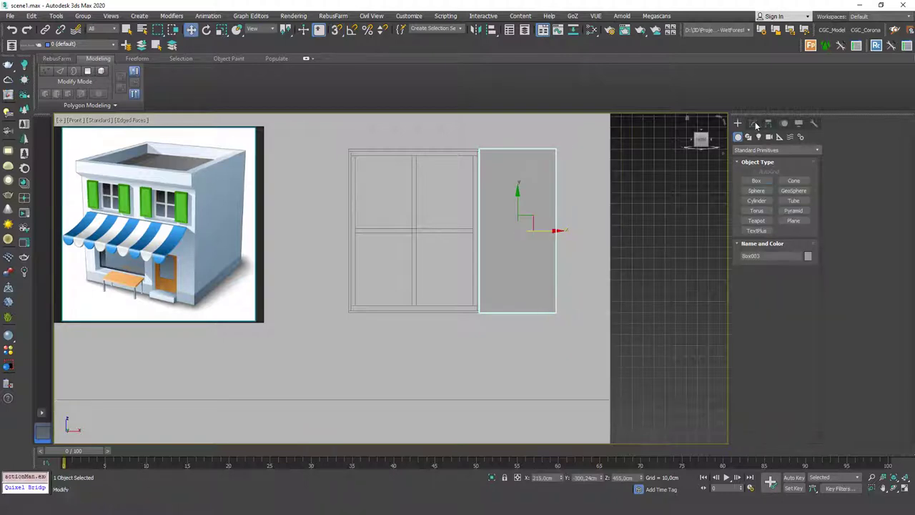
# Set the panel to 60 cm wide and 4 cm thick, placed against the window.
pyautogui.click(752, 123)
pyautogui.moveTo(550, 231); pyautogui.dragTo(472, 254)
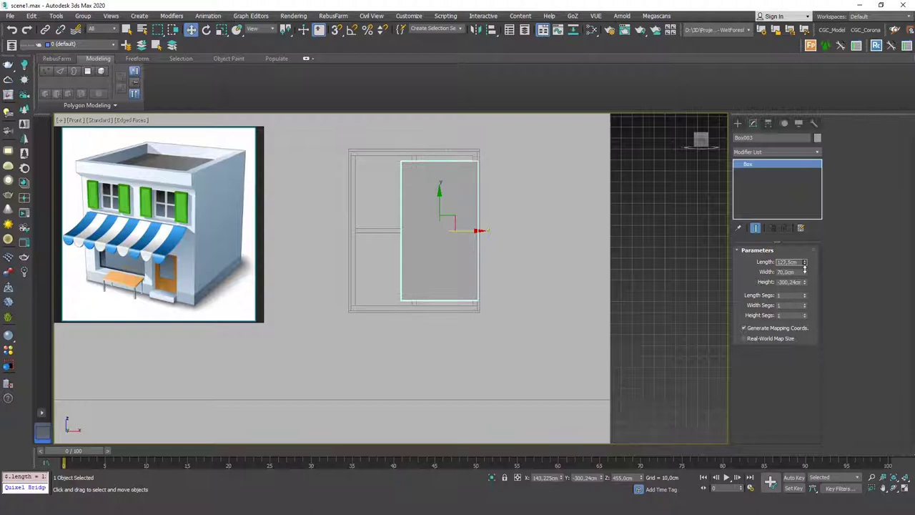
pyautogui.moveTo(805, 271); pyautogui.dragTo(804, 278)
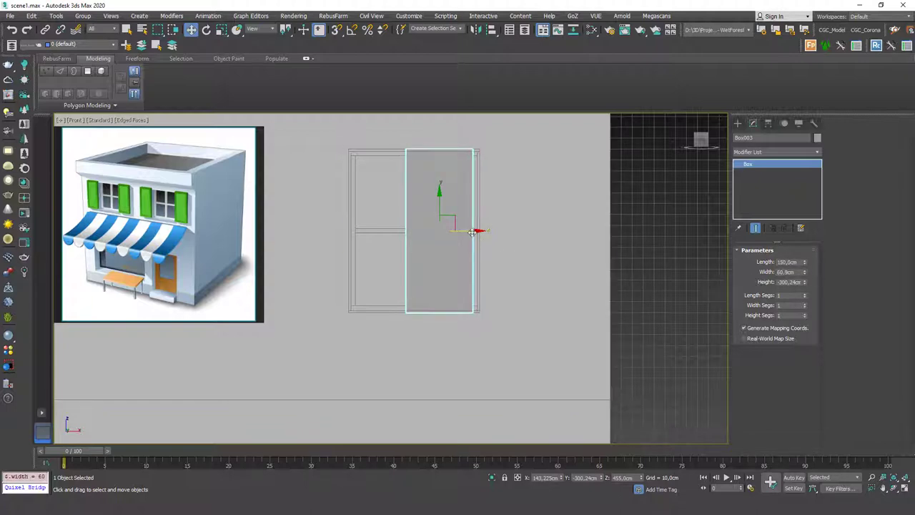
pyautogui.moveTo(474, 231); pyautogui.dragTo(479, 230)
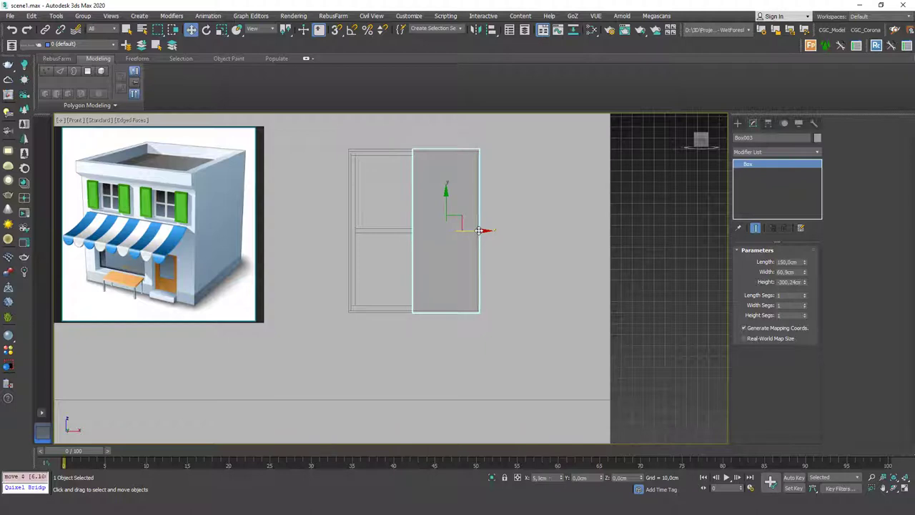
pyautogui.hotkey('ctrl', 'z')
pyautogui.hotkey('ctrl', 'z')
pyautogui.hotkey('ctrl', 'z')
pyautogui.hotkey('ctrl', 'z')
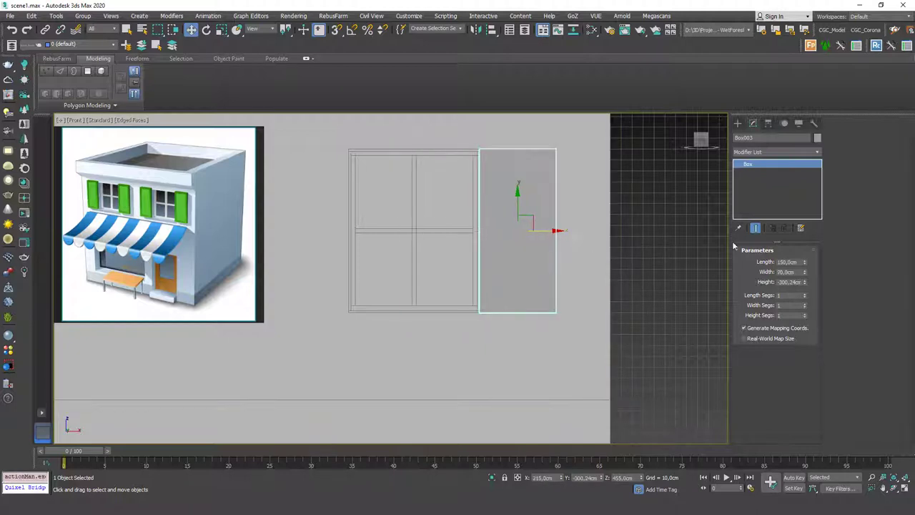
pyautogui.write('60')
pyautogui.press('Return')
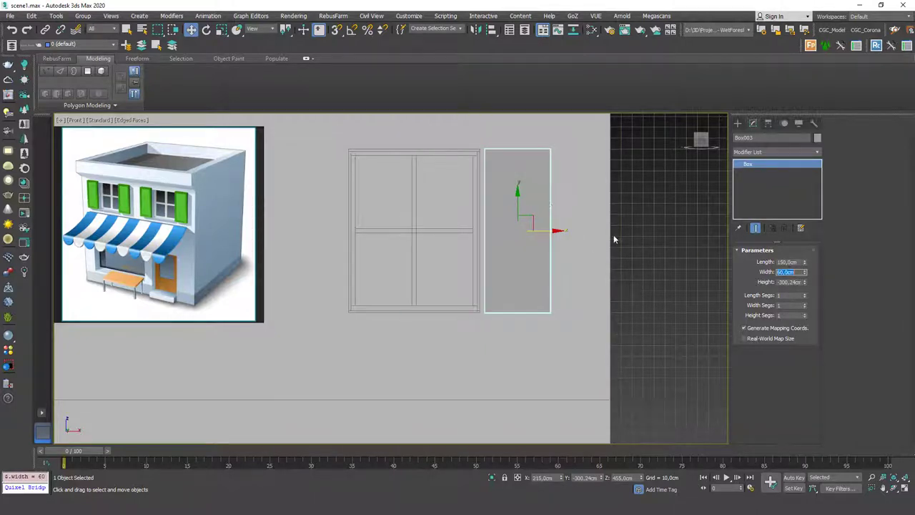
pyautogui.moveTo(550, 234); pyautogui.dragTo(546, 231)
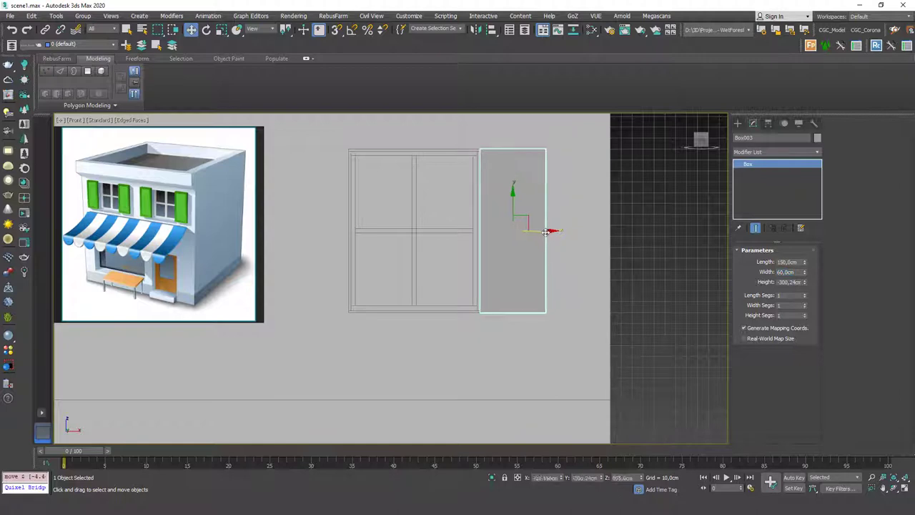
pyautogui.moveTo(576, 198)
pyautogui.keyDown('alt'); pyautogui.mouseDown(button='middle')
pyautogui.moveTo(543, 216)
pyautogui.moveTo(565, 215)
pyautogui.mouseUp(button='middle'); pyautogui.keyUp('alt')
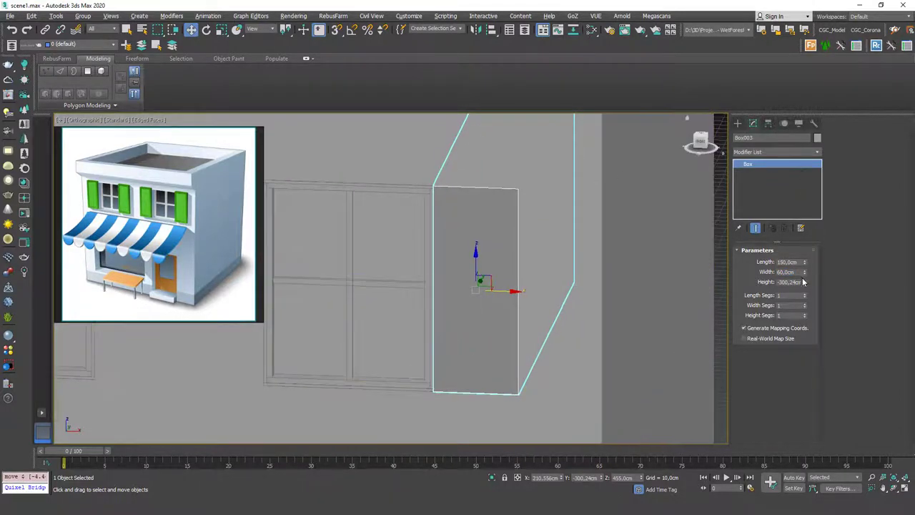
pyautogui.write('4')
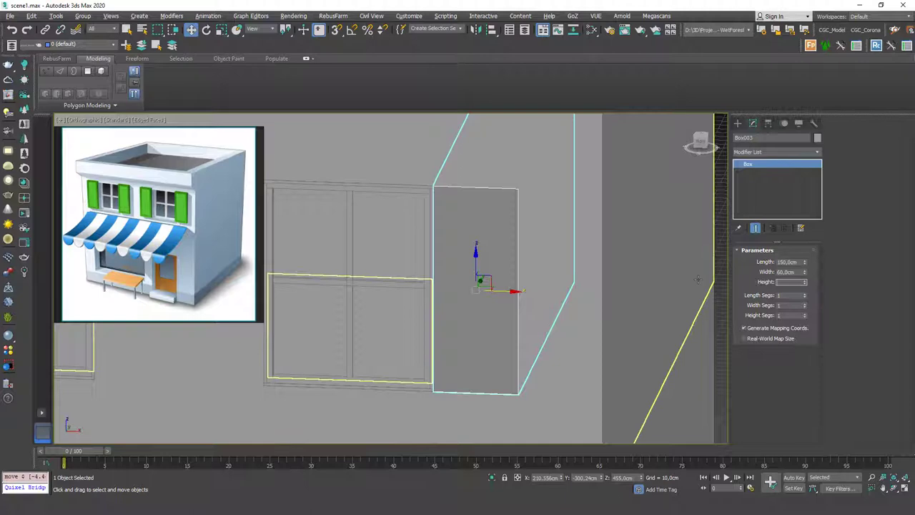
pyautogui.press('Return')
pyautogui.moveTo(507, 231)
pyautogui.keyDown('alt'); pyautogui.mouseDown(button='middle')
pyautogui.moveTo(467, 240)
pyautogui.moveTo(541, 219)
pyautogui.moveTo(491, 235)
pyautogui.mouseUp(button='middle'); pyautogui.keyUp('alt')
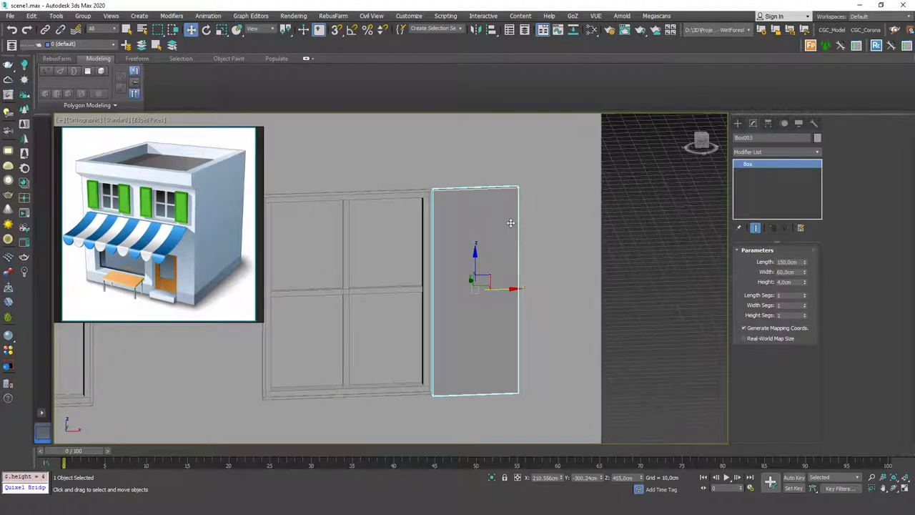
# Add Edit Poly to the panel and isolate its selected front and back faces.
pyautogui.click(761, 152)
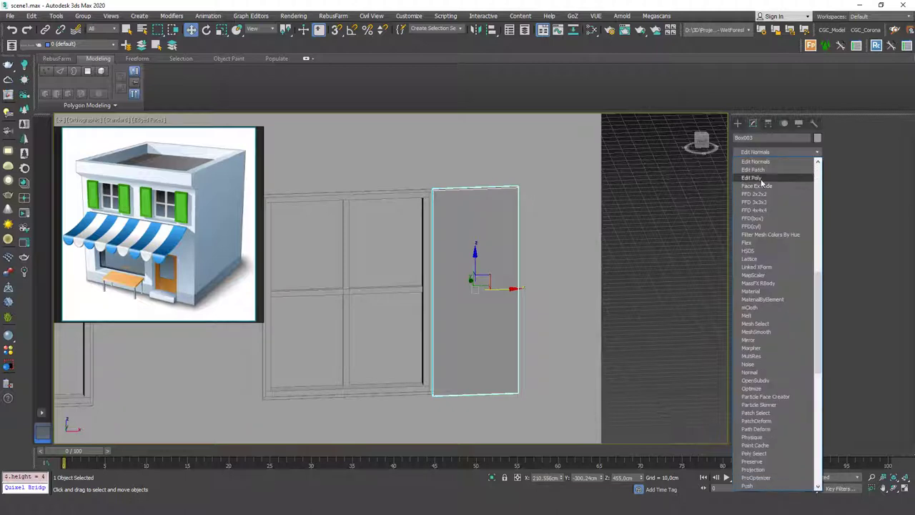
pyautogui.click(758, 182)
pyautogui.press('q')
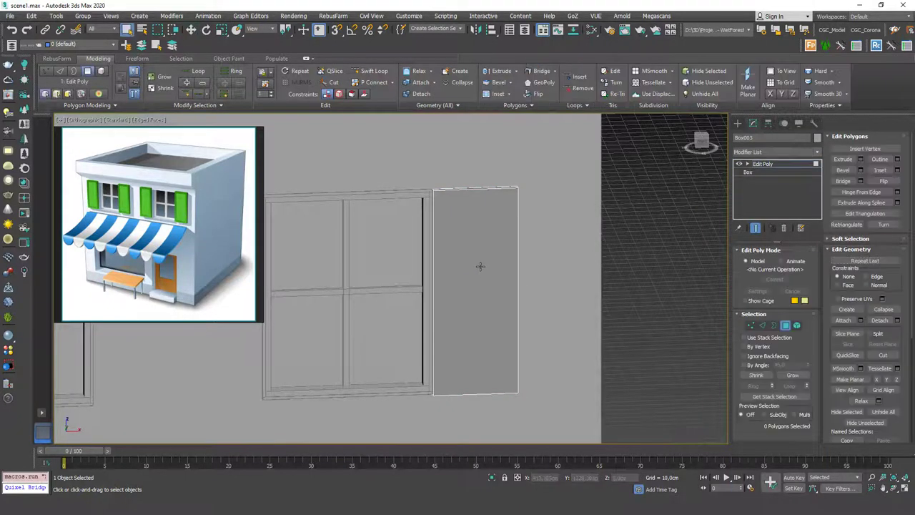
pyautogui.click(484, 250)
pyautogui.hotkey('alt', 'q')
pyautogui.moveTo(472, 277)
pyautogui.keyDown('alt'); pyautogui.mouseDown(button='middle')
pyautogui.moveTo(489, 264)
pyautogui.moveTo(431, 258)
pyautogui.moveTo(534, 257)
pyautogui.moveTo(450, 278)
pyautogui.moveTo(538, 261)
pyautogui.moveTo(397, 252)
pyautogui.moveTo(405, 286)
pyautogui.mouseUp(button='middle'); pyautogui.keyUp('alt')
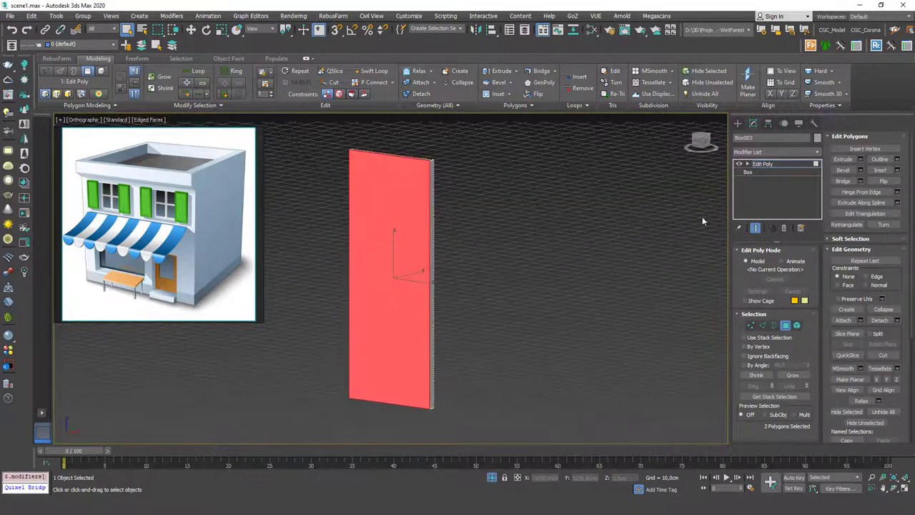
# Inset the front and back faces into a narrow border, undoing the inner-face deletion.
pyautogui.click(898, 170)
pyautogui.moveTo(415, 297); pyautogui.dragTo(419, 298)
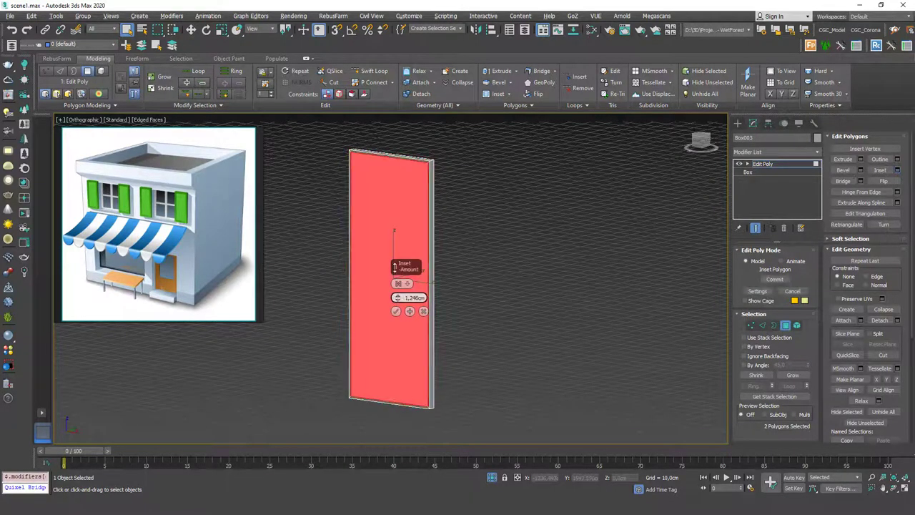
pyautogui.click(395, 311)
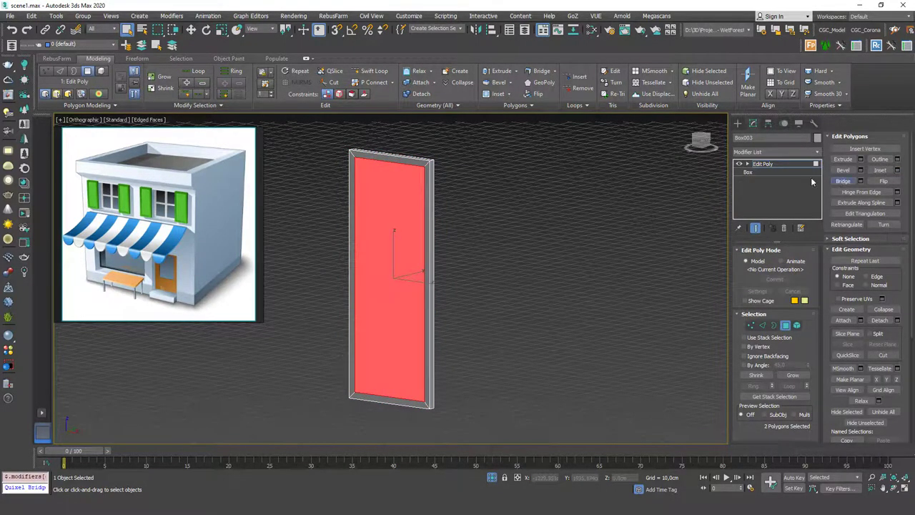
pyautogui.press('Delete')
pyautogui.keyDown('alt'); pyautogui.moveTo(500, 250); pyautogui.dragTo(514, 250, button='middle'); pyautogui.keyUp('alt')
pyautogui.click(774, 166)
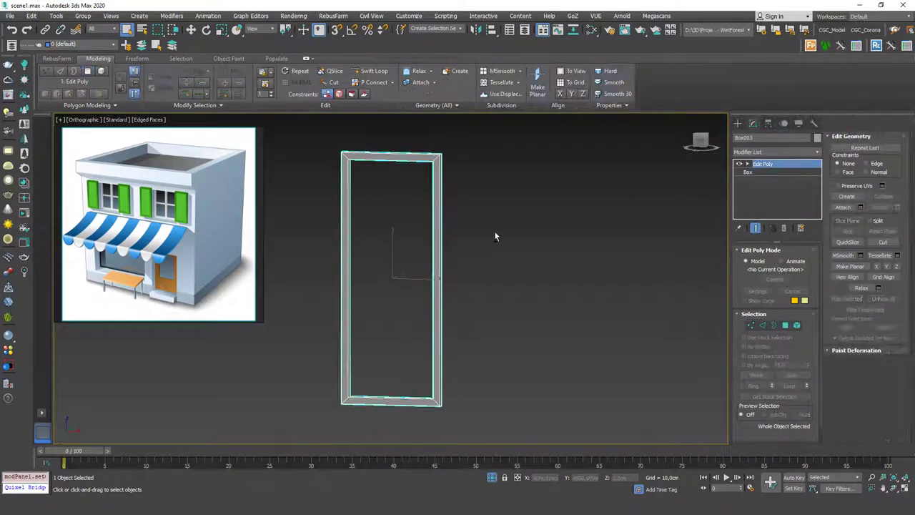
pyautogui.hotkey('ctrl', 'z')
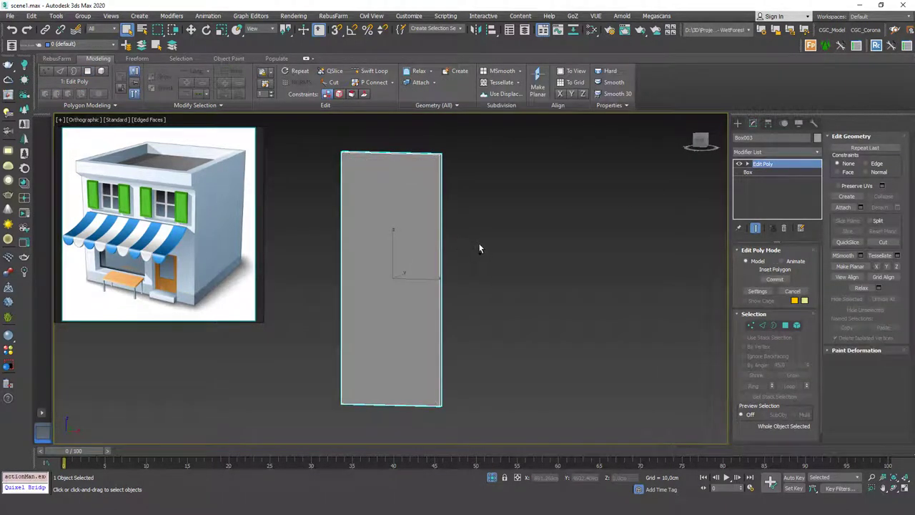
# Snap-draw a rectangle spline over the tall panel in the Front view.
pyautogui.click(738, 123)
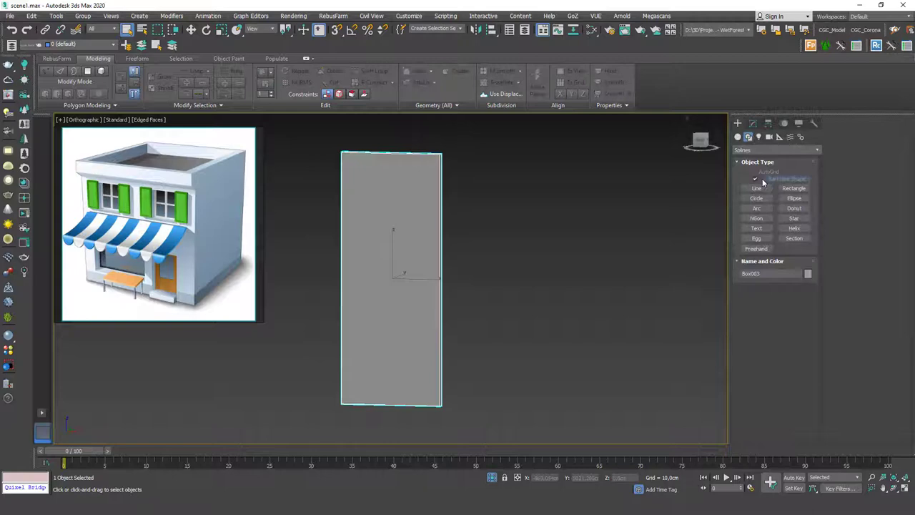
pyautogui.click(787, 189)
pyautogui.press('f')
pyautogui.press('s')
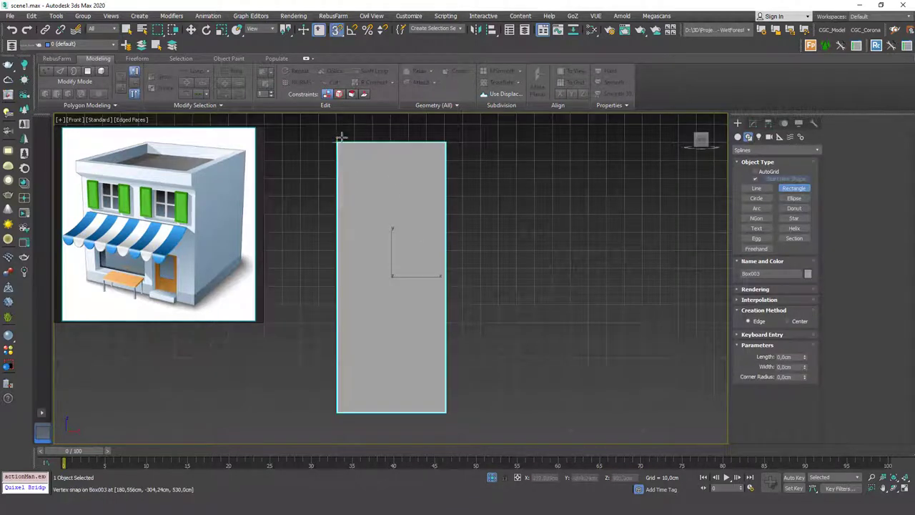
pyautogui.moveTo(338, 143); pyautogui.dragTo(445, 412)
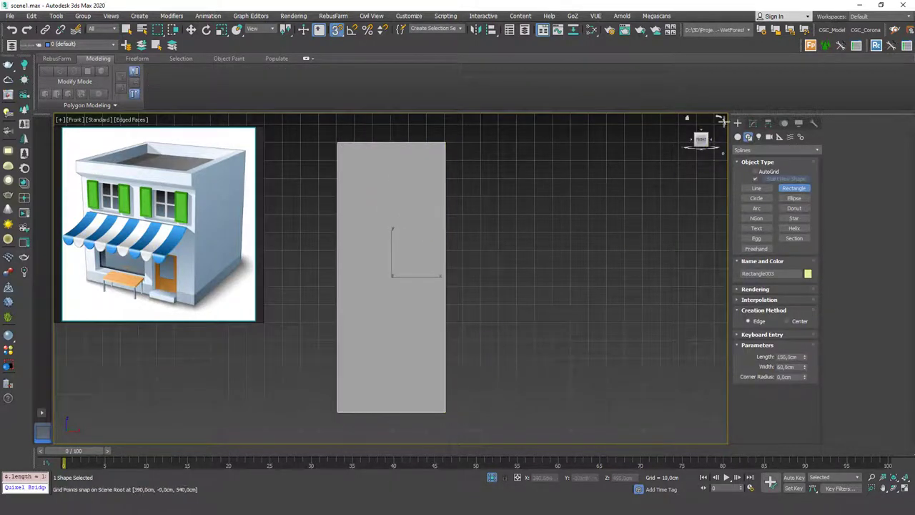
# Make the rectangle renderable in the viewport with a 6 by 4 cm rectangular section.
pyautogui.click(752, 123)
pyautogui.click(777, 251)
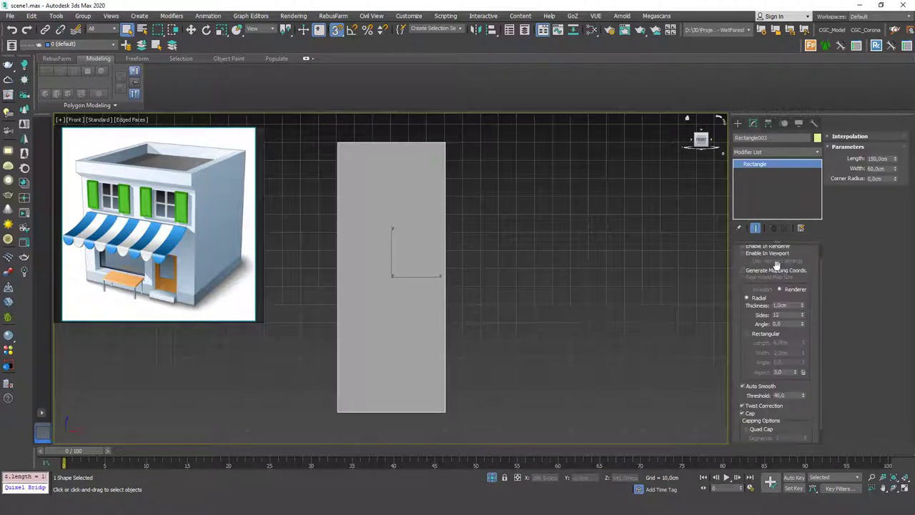
pyautogui.click(754, 267)
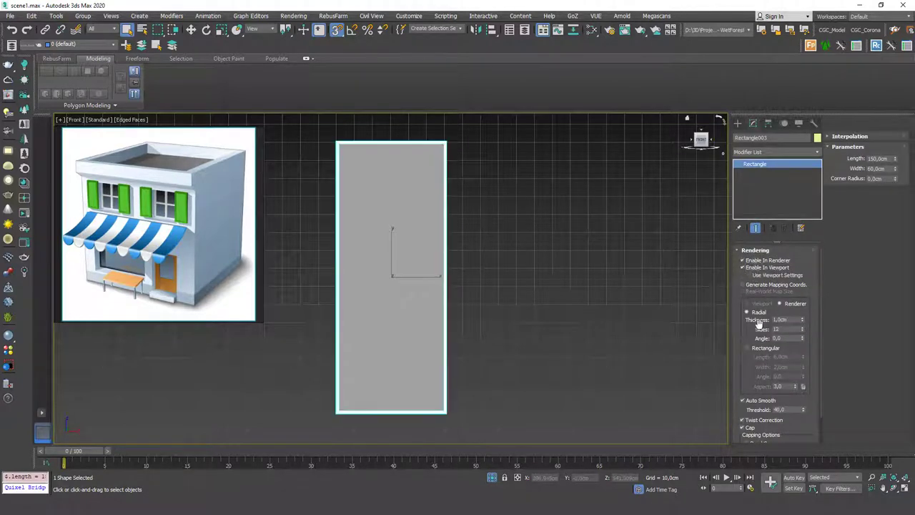
pyautogui.click(748, 347)
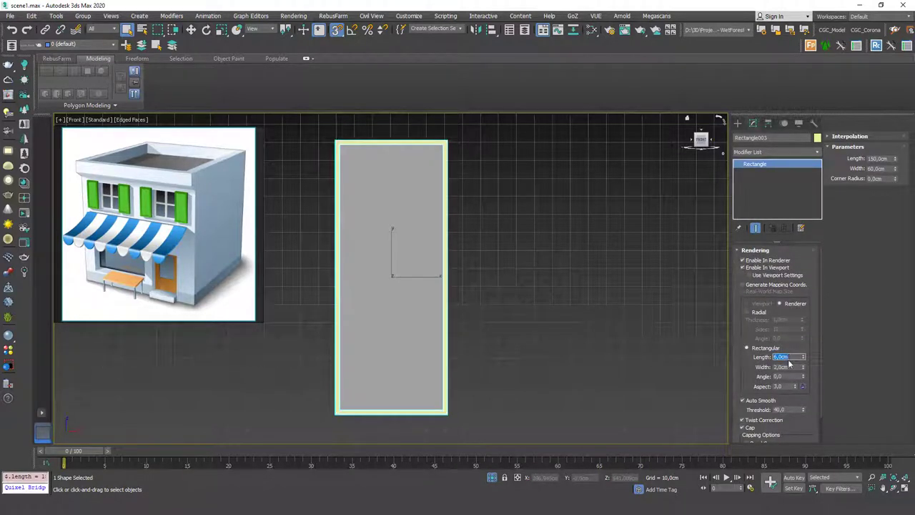
pyautogui.press('Tab')
pyautogui.write('6')
pyautogui.press('Return')
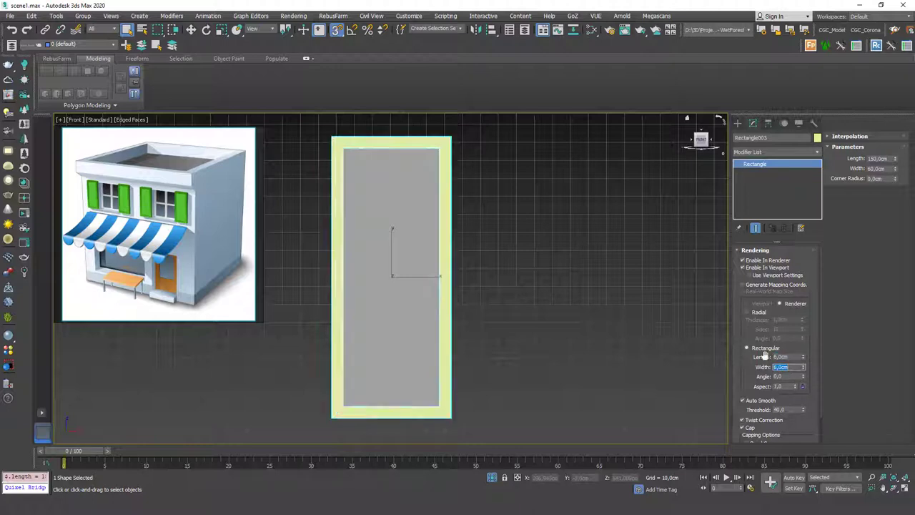
pyautogui.moveTo(419, 286); pyautogui.dragTo(428, 285, button='middle')
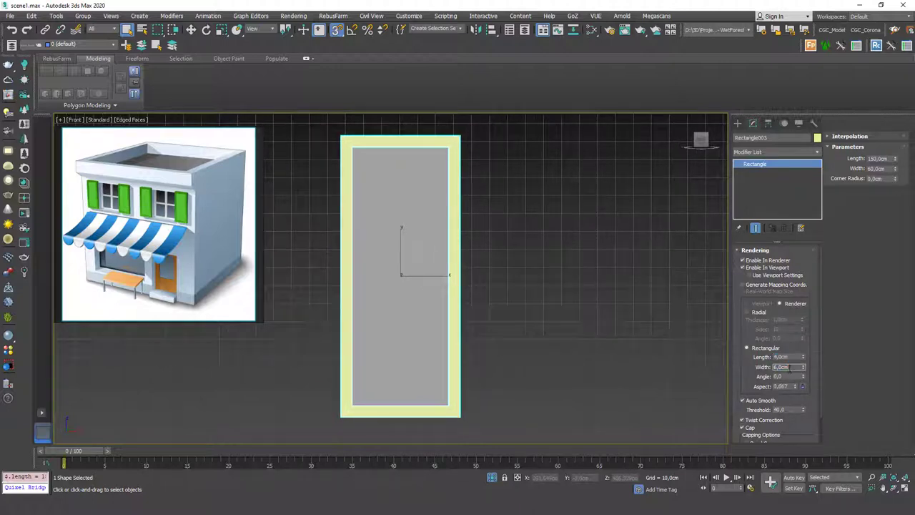
pyautogui.write('4')
pyautogui.press('Return')
pyautogui.moveTo(478, 259)
pyautogui.keyDown('alt'); pyautogui.mouseDown(button='middle')
pyautogui.moveTo(415, 279)
pyautogui.moveTo(438, 278)
pyautogui.moveTo(423, 237)
pyautogui.moveTo(422, 286)
pyautogui.moveTo(449, 245)
pyautogui.mouseUp(button='middle'); pyautogui.keyUp('alt')
pyautogui.press('w')
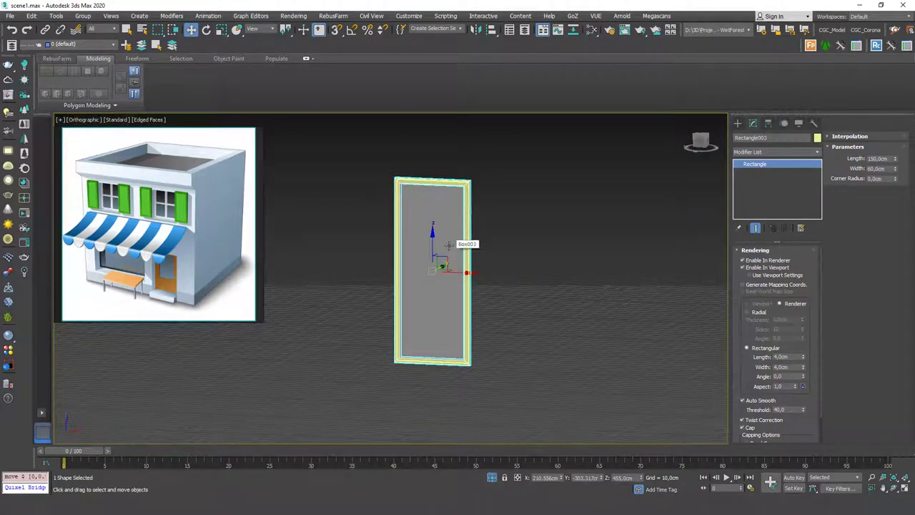
# End isolation to show the whole building and centre the panel in Front view.
pyautogui.keyDown('ctrl'); pyautogui.click(449, 245); pyautogui.keyUp('ctrl')
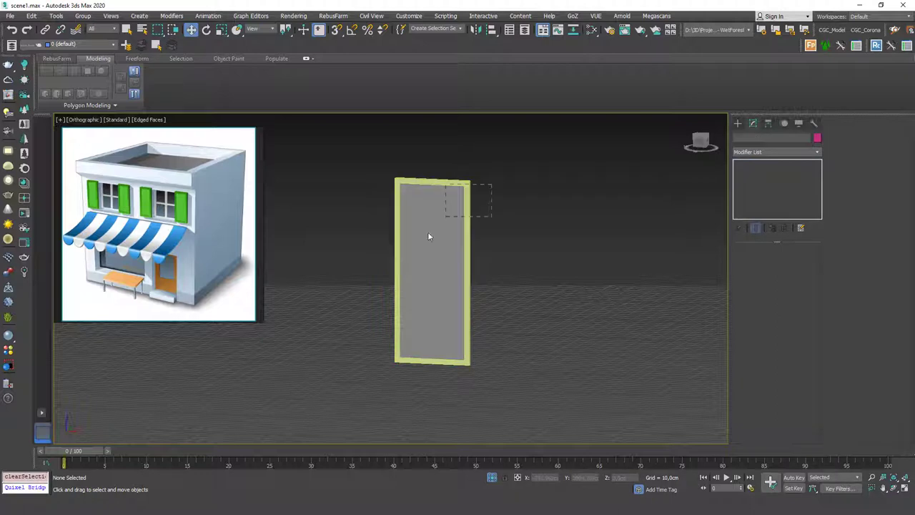
pyautogui.rightClick(510, 200)
pyautogui.click(541, 118)
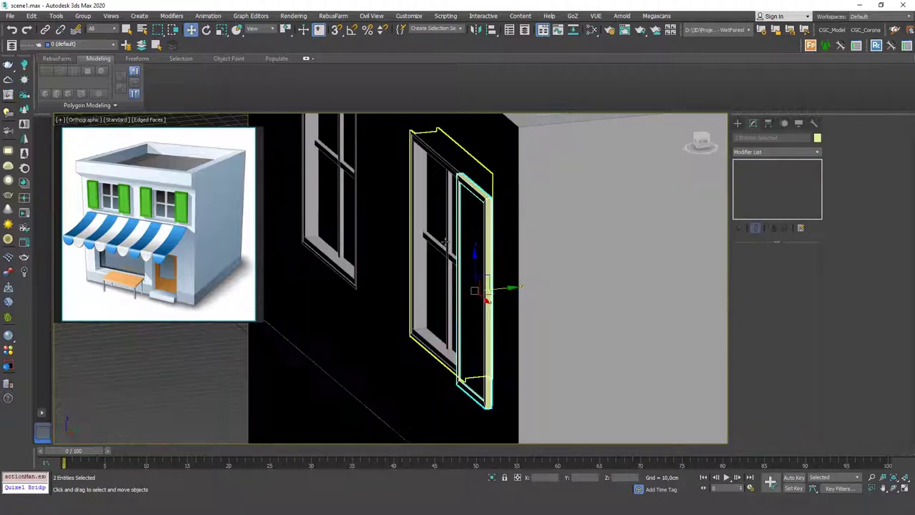
pyautogui.scroll(-3, 486, 261)
pyautogui.press('f')
pyautogui.scroll(-5, 484, 241)
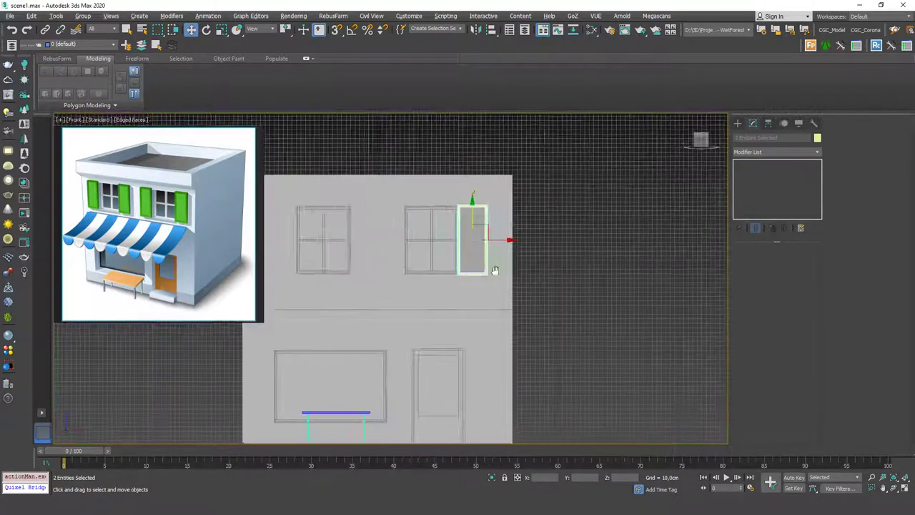
pyautogui.scroll(2, 501, 222)
pyautogui.scroll(3, 515, 209)
pyautogui.moveTo(516, 209); pyautogui.dragTo(544, 214, button='middle')
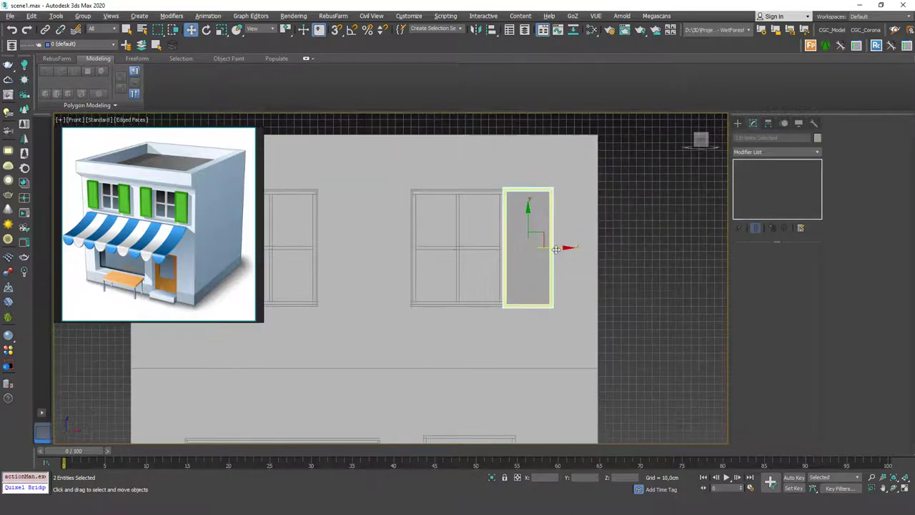
# Shift-copy the framed panel to both sides of the upper-floor window.
pyautogui.keyDown('shift'); pyautogui.moveTo(556, 249); pyautogui.dragTo(420, 271); pyautogui.keyUp('shift')
pyautogui.click(459, 295)
pyautogui.moveTo(458, 296); pyautogui.dragTo(528, 295, button='middle')
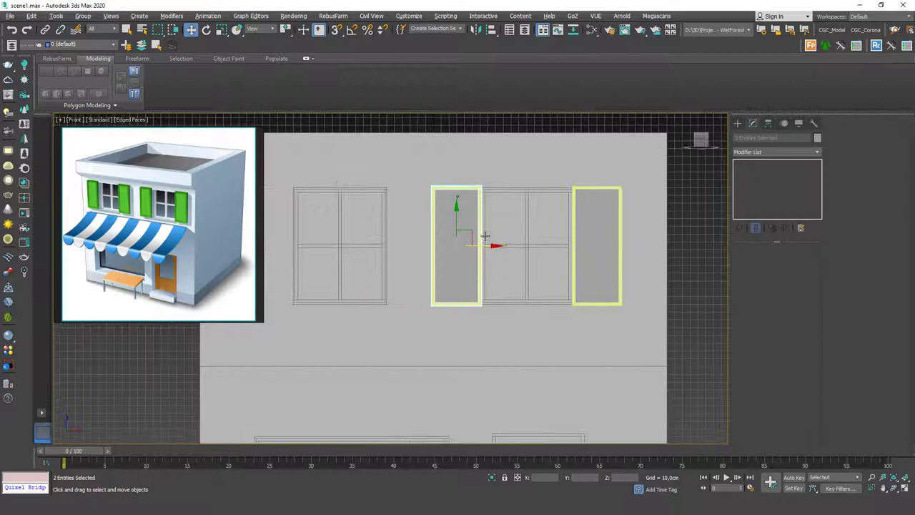
pyautogui.moveTo(489, 248); pyautogui.dragTo(303, 256)
pyautogui.keyDown('shift'); pyautogui.click(444, 253); pyautogui.keyUp('shift')
pyautogui.click(458, 295)
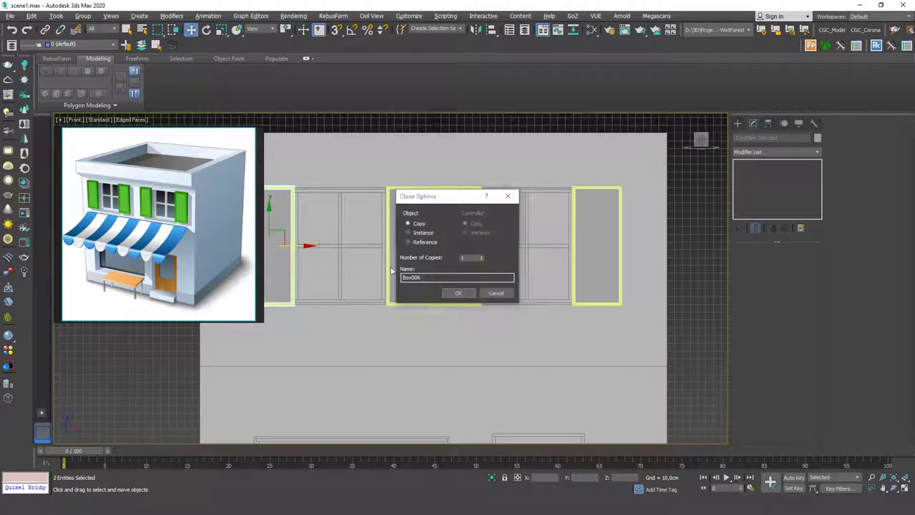
pyautogui.click(458, 294)
pyautogui.keyDown('alt'); pyautogui.moveTo(458, 295); pyautogui.dragTo(427, 238, button='middle'); pyautogui.keyUp('alt')
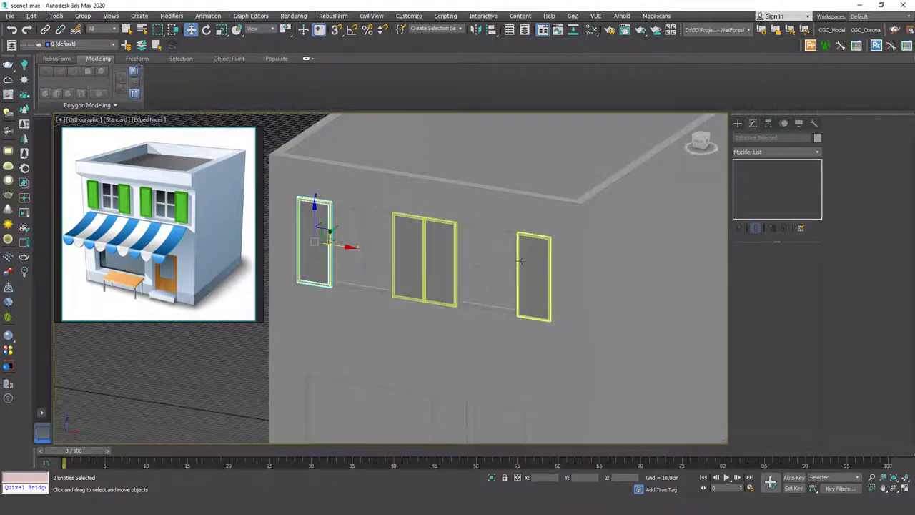
pyautogui.click(415, 247)
pyautogui.click(534, 272)
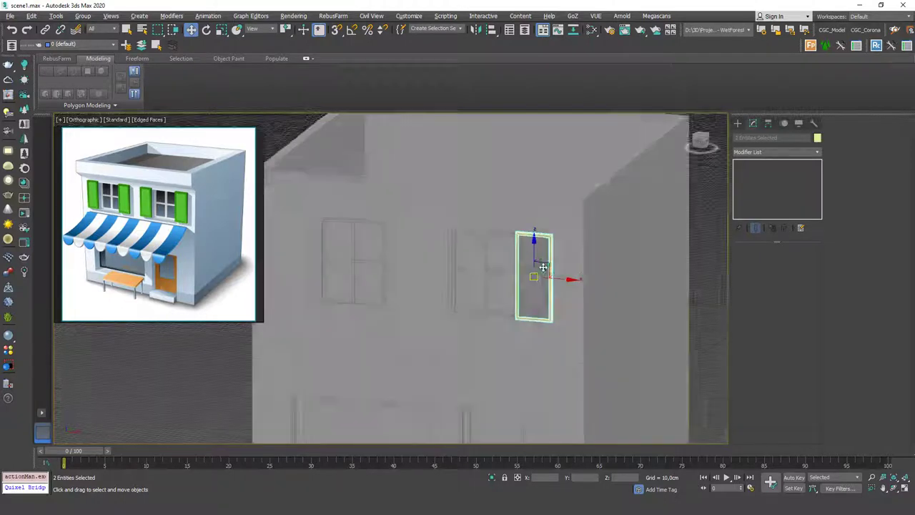
# Frame the selected panel in Front view and set the panel box width to 50 cm.
pyautogui.press('f')
pyautogui.press('z')
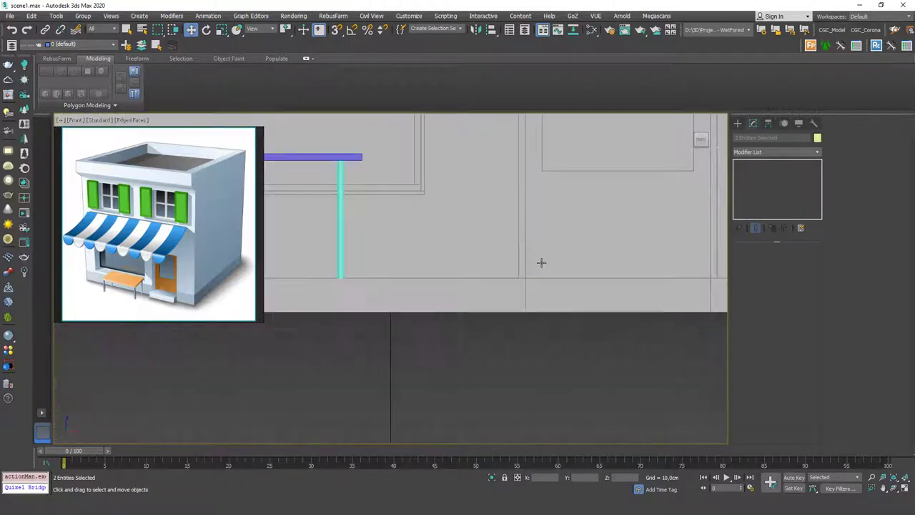
pyautogui.scroll(-2, 541, 261)
pyautogui.click(421, 213)
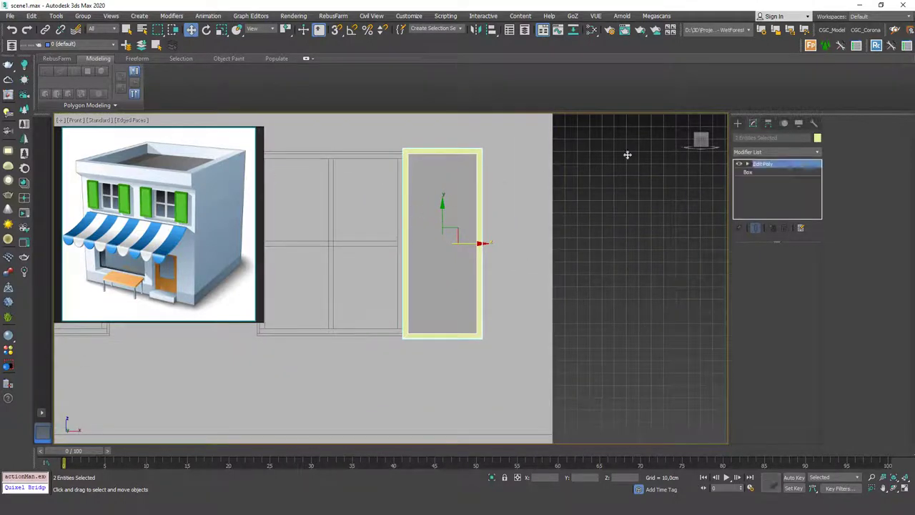
pyautogui.click(779, 172)
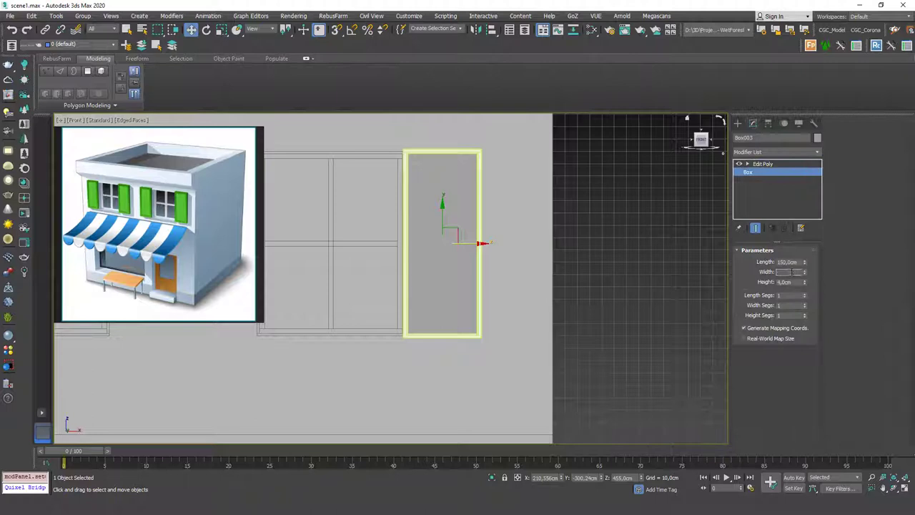
pyautogui.press('Return')
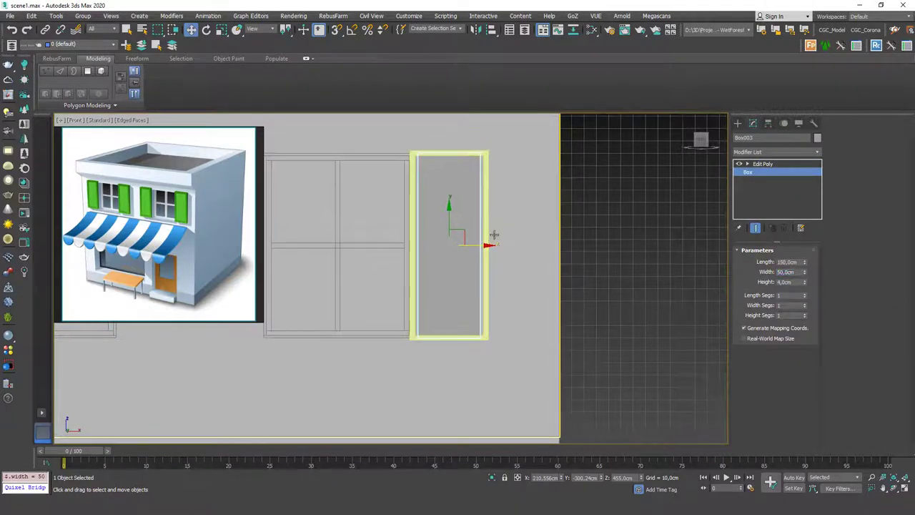
# Narrow panel and frame together by moving their right-edge vertices in a shared Edit Poly.
pyautogui.keyDown('ctrl'); pyautogui.click(487, 190); pyautogui.keyUp('ctrl')
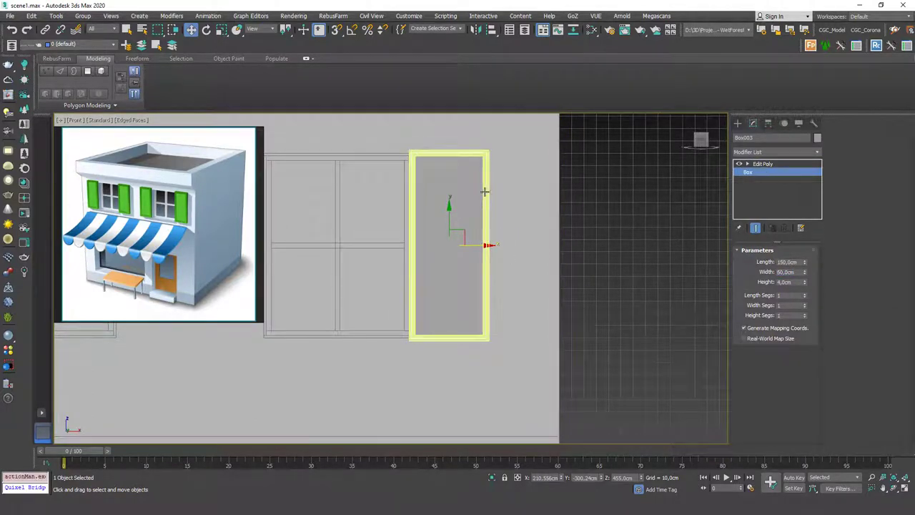
pyautogui.click(743, 152)
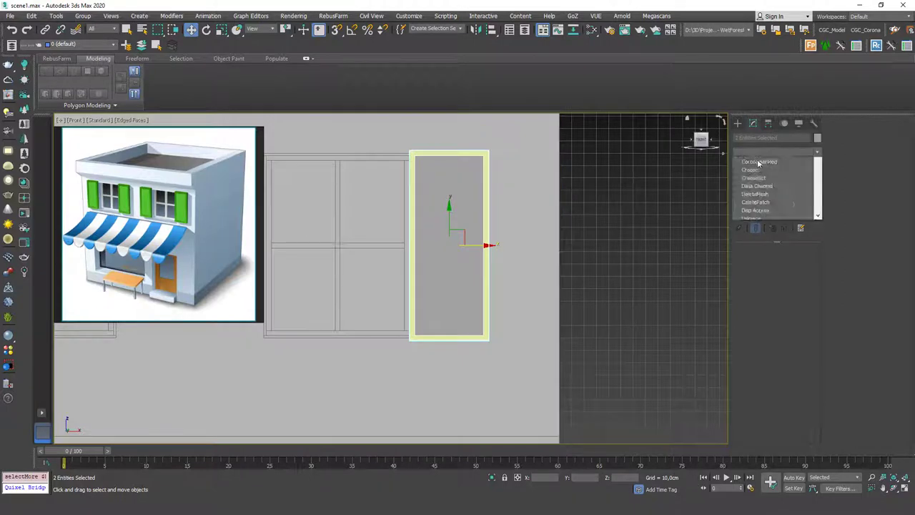
pyautogui.click(604, 227)
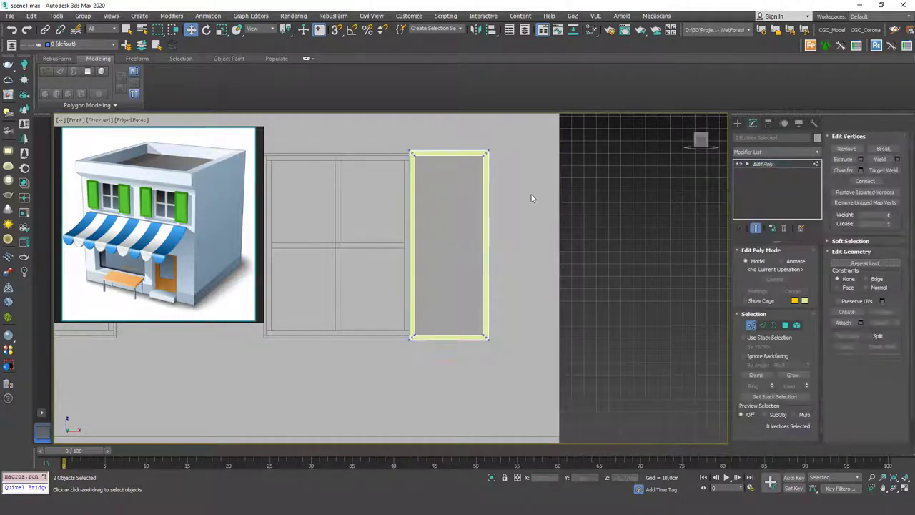
pyautogui.moveTo(458, 406); pyautogui.dragTo(458, 406)
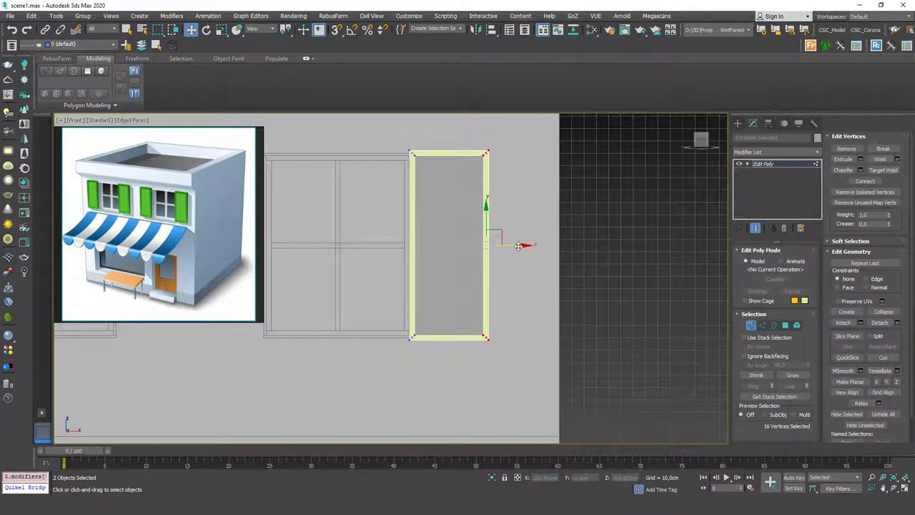
pyautogui.moveTo(518, 246)
pyautogui.mouseDown()
pyautogui.moveTo(549, 235)
pyautogui.moveTo(625, 238)
pyautogui.mouseUp()
pyautogui.click(784, 228)
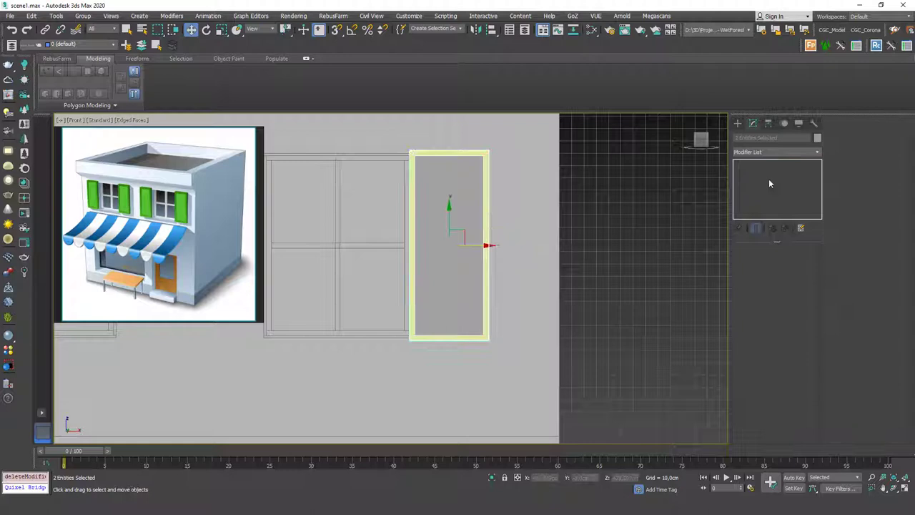
# Set both the panel box and its frame to 50 cm width and nudge them left.
pyautogui.click(444, 201)
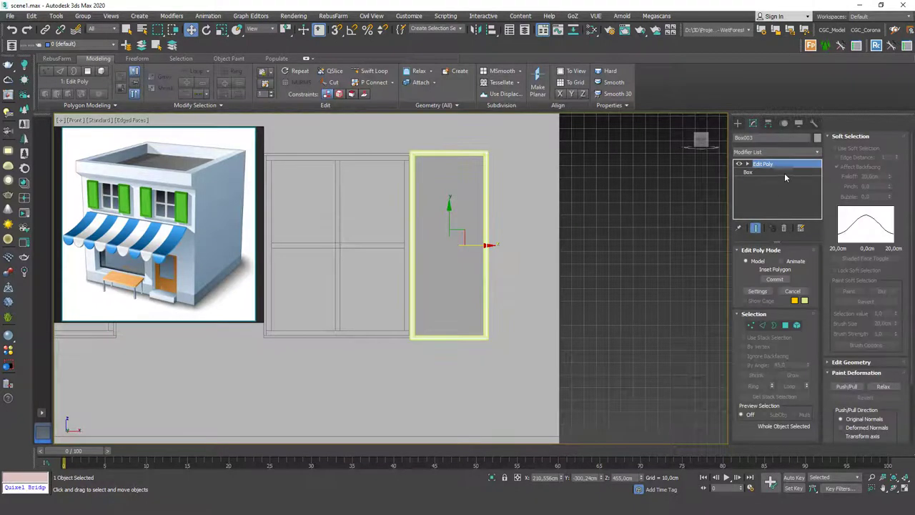
pyautogui.click(785, 173)
pyautogui.write('50')
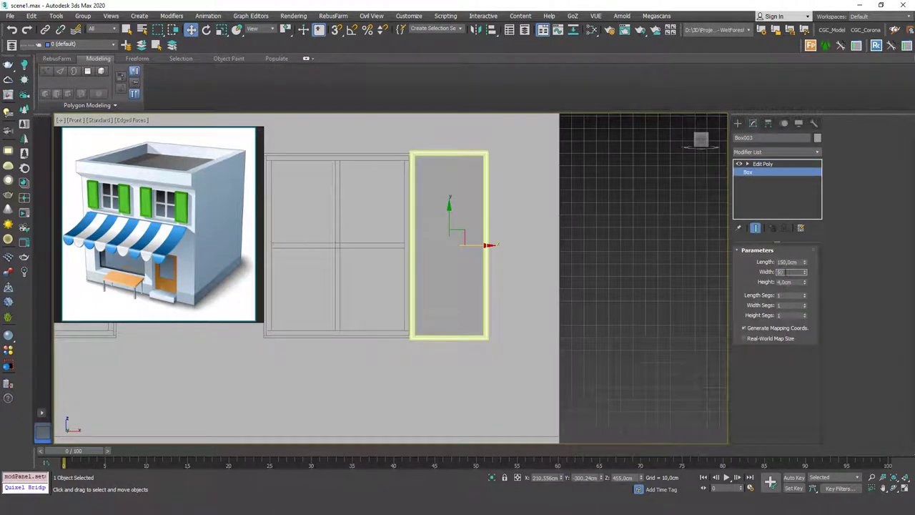
pyautogui.click(487, 173)
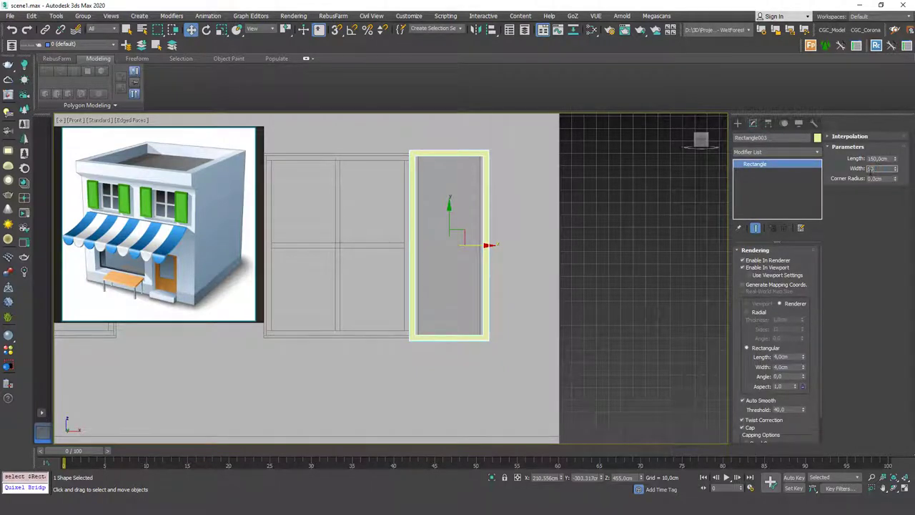
pyautogui.press('Return')
pyautogui.keyDown('ctrl'); pyautogui.click(469, 211); pyautogui.keyUp('ctrl')
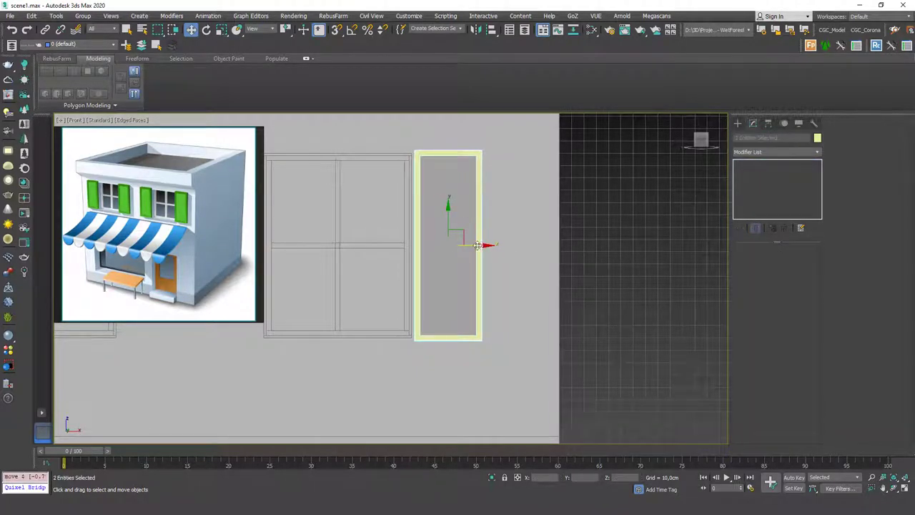
pyautogui.moveTo(471, 249); pyautogui.dragTo(465, 249)
# Clone the panel and frame as copies further left across the upper facade.
pyautogui.keyDown('shift'); pyautogui.moveTo(542, 238); pyautogui.dragTo(330, 233); pyautogui.keyUp('shift')
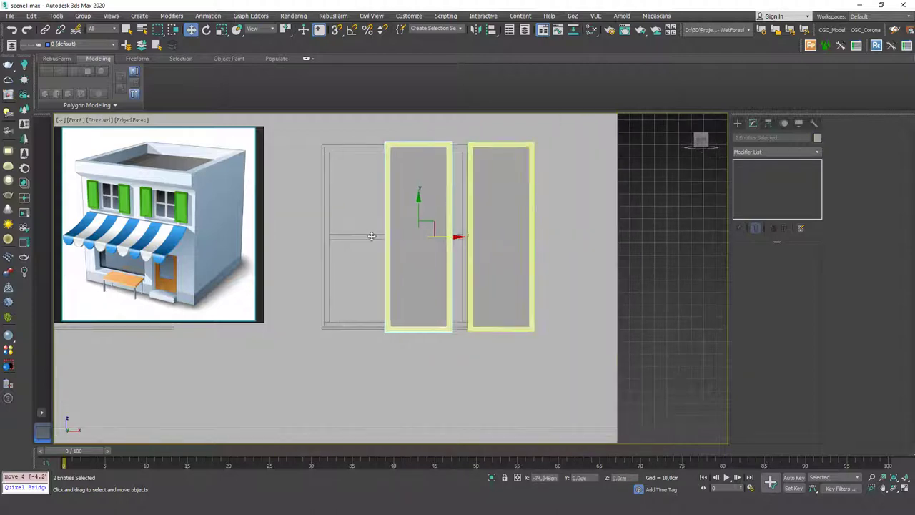
pyautogui.click(496, 300)
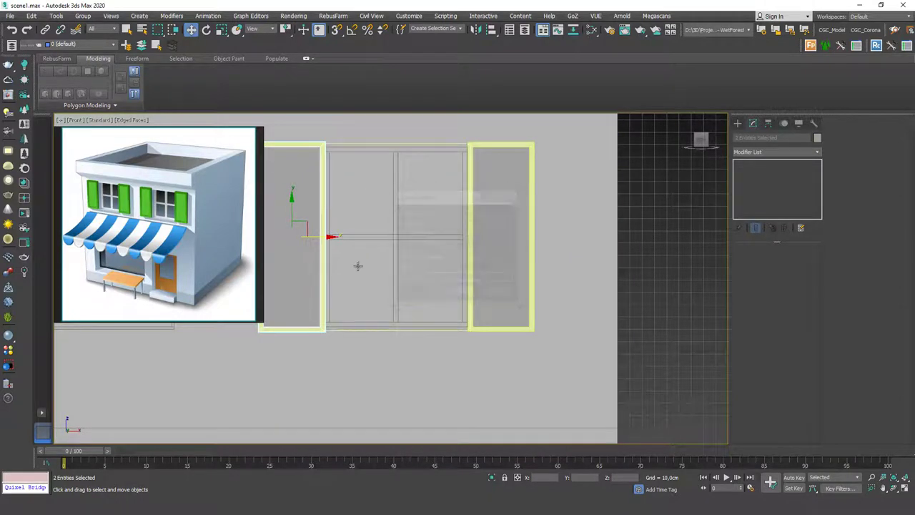
pyautogui.moveTo(358, 265); pyautogui.dragTo(508, 200, button='middle')
pyautogui.moveTo(508, 200); pyautogui.dragTo(422, 200)
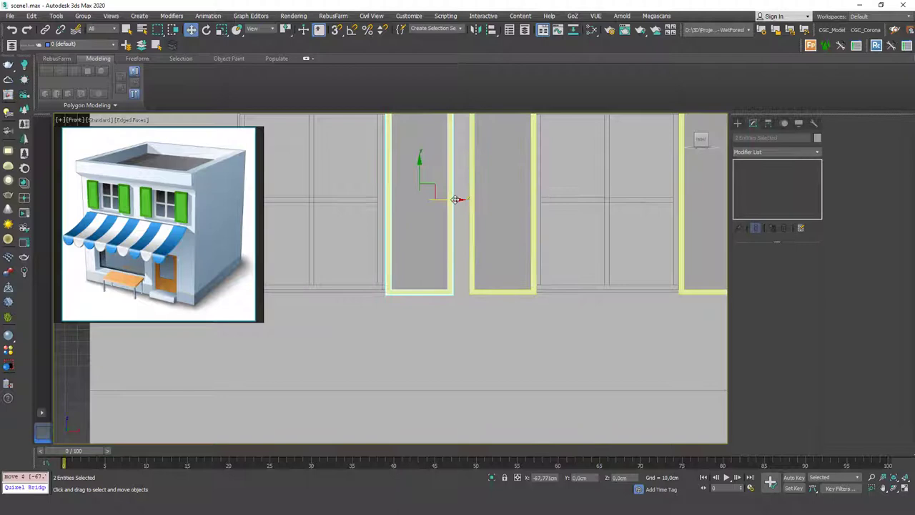
pyautogui.click(459, 293)
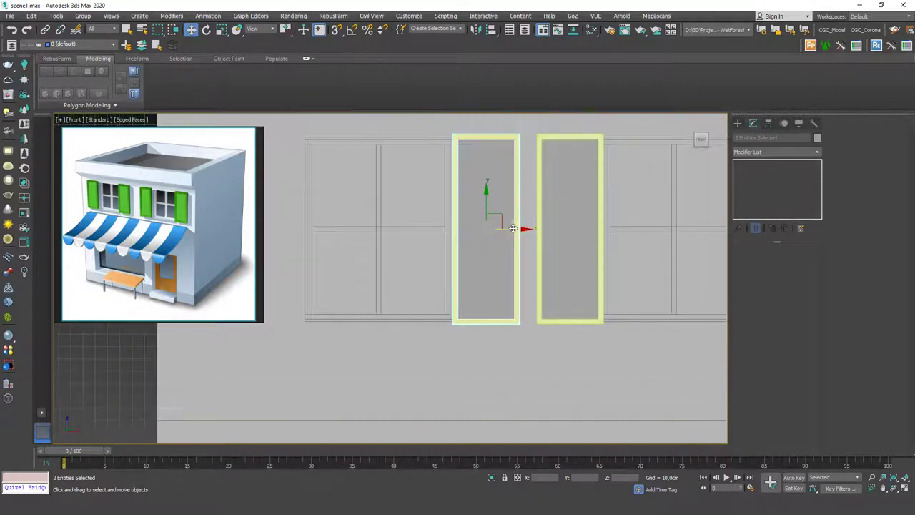
pyautogui.keyDown('shift'); pyautogui.moveTo(500, 247); pyautogui.dragTo(296, 247); pyautogui.keyUp('shift')
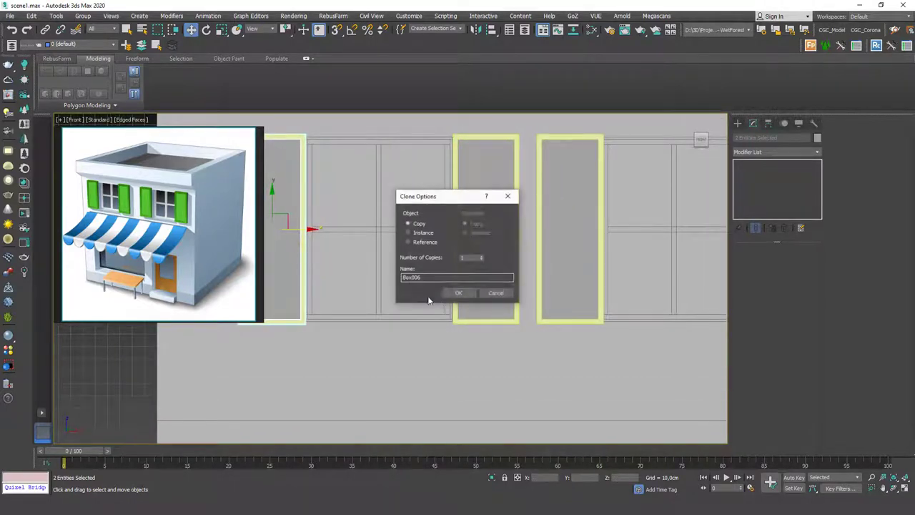
pyautogui.click(460, 292)
pyautogui.scroll(-5, 459, 292)
# Snap-draw a thin box over the building's 560 by 560 cm roof footprint.
pyautogui.keyDown('alt'); pyautogui.moveTo(424, 207); pyautogui.dragTo(439, 229, button='middle'); pyautogui.keyUp('alt')
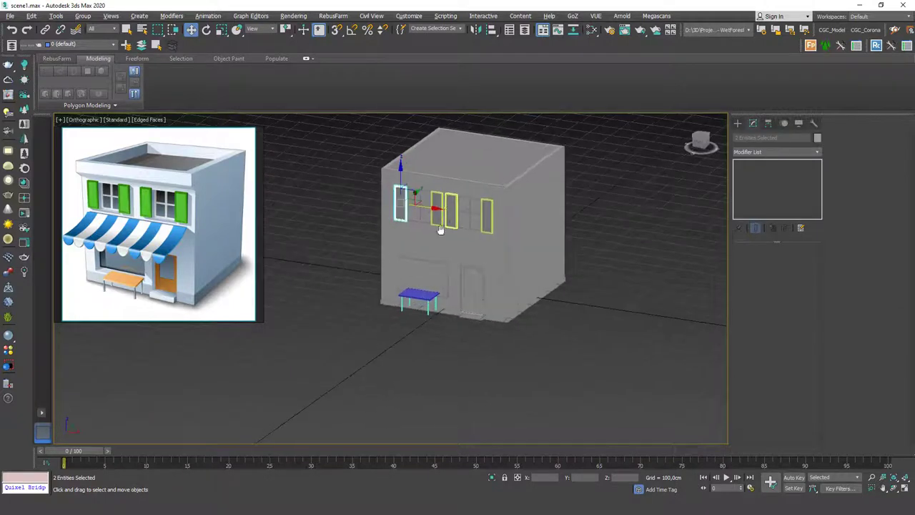
pyautogui.scroll(2, 429, 214)
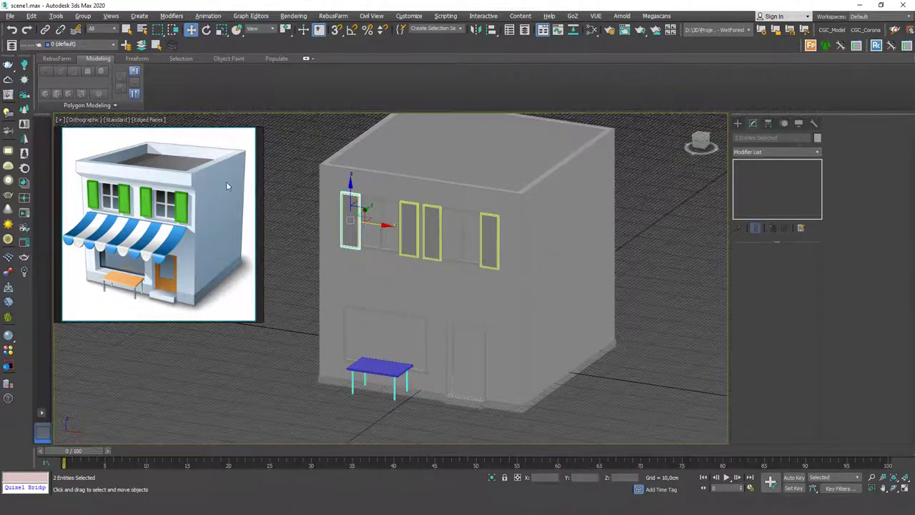
pyautogui.click(738, 123)
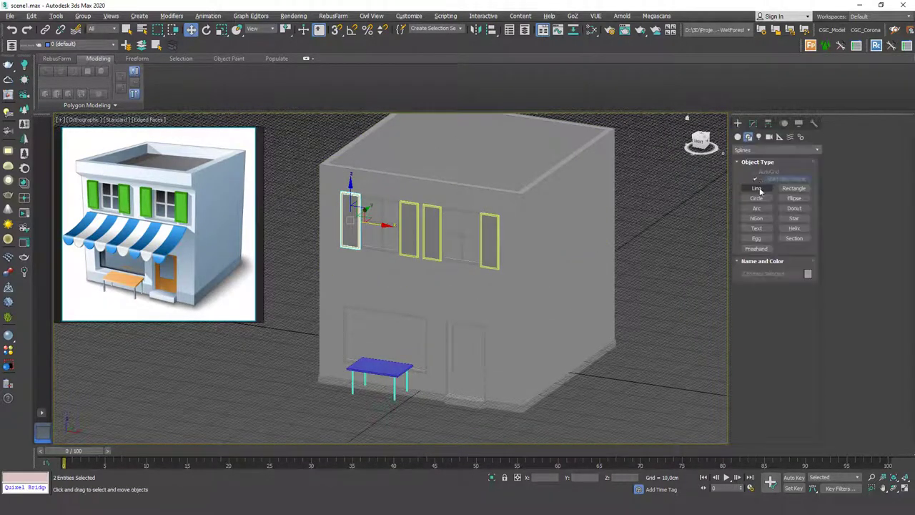
pyautogui.click(738, 136)
pyautogui.click(756, 180)
pyautogui.scroll(2, 465, 184)
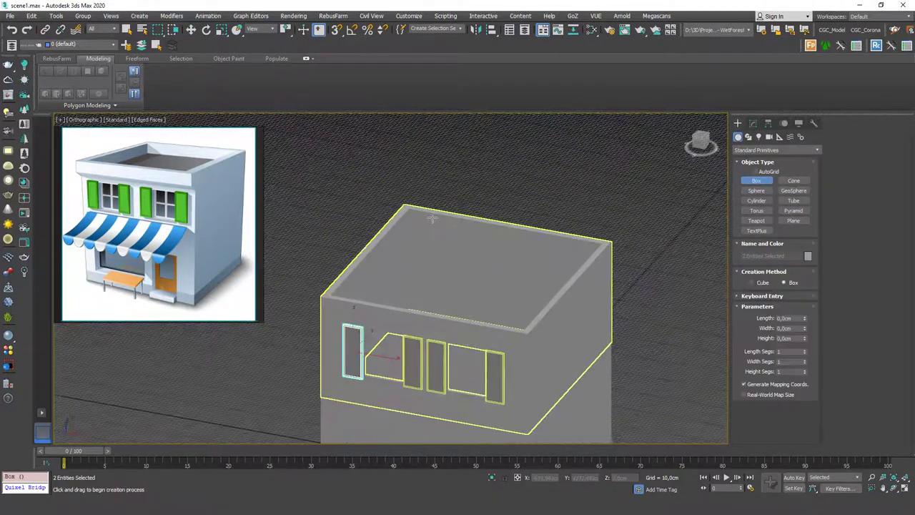
pyautogui.moveTo(466, 184); pyautogui.dragTo(408, 211, button='middle')
pyautogui.press('s')
pyautogui.moveTo(407, 211); pyautogui.dragTo(528, 331)
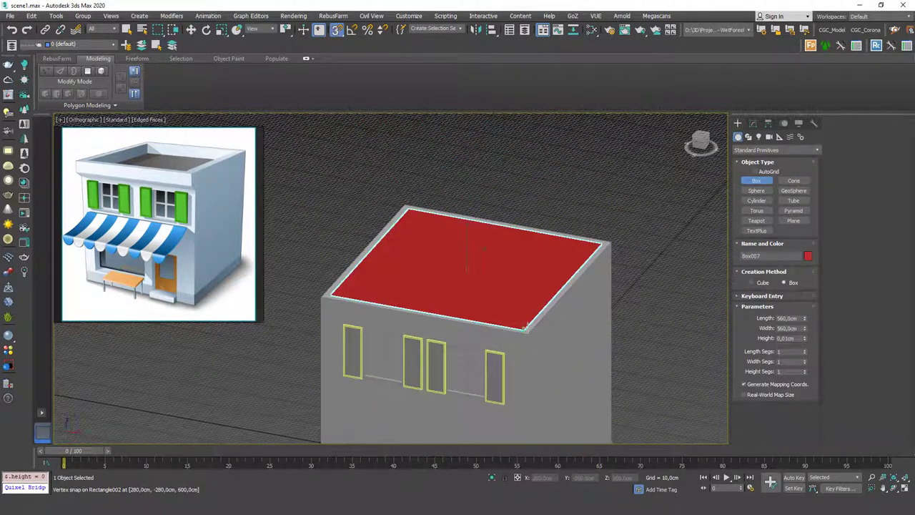
pyautogui.click(415, 234)
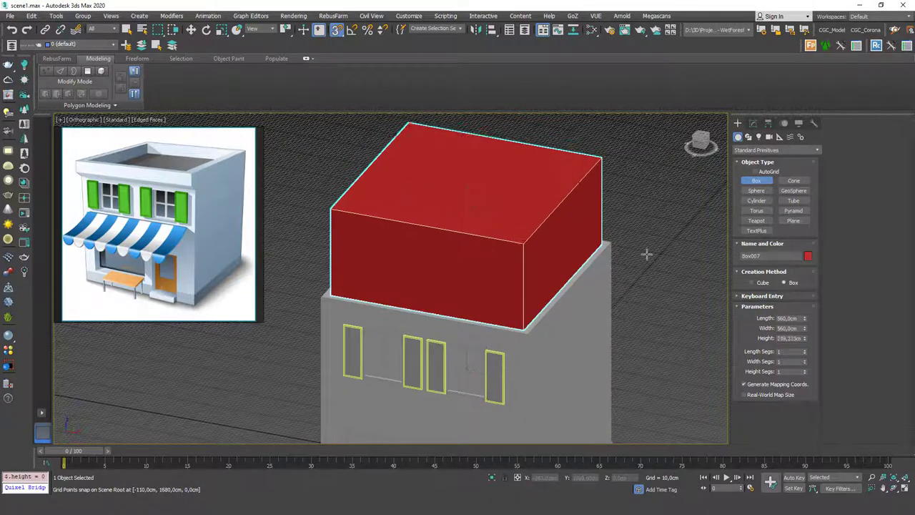
pyautogui.click(653, 314)
# Set the slab height to 20 cm and move it onto the top of the walls.
pyautogui.click(751, 124)
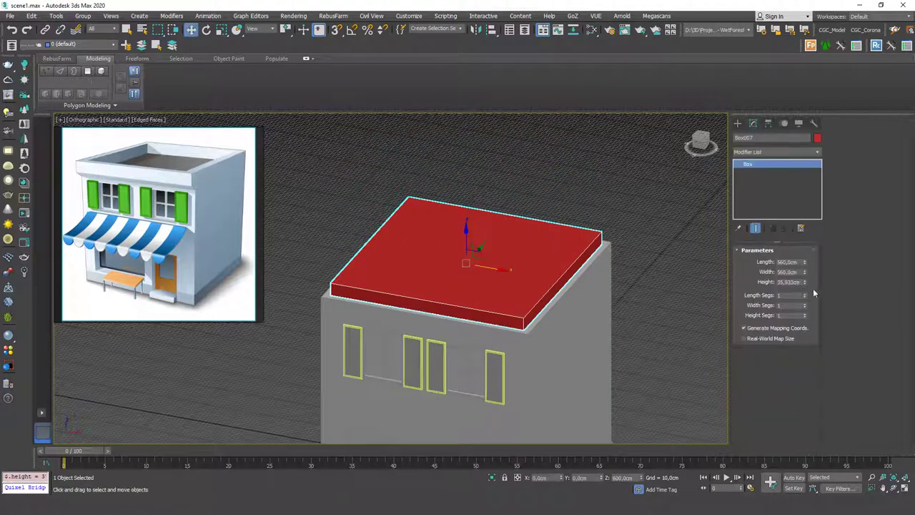
pyautogui.write('20')
pyautogui.press('Return')
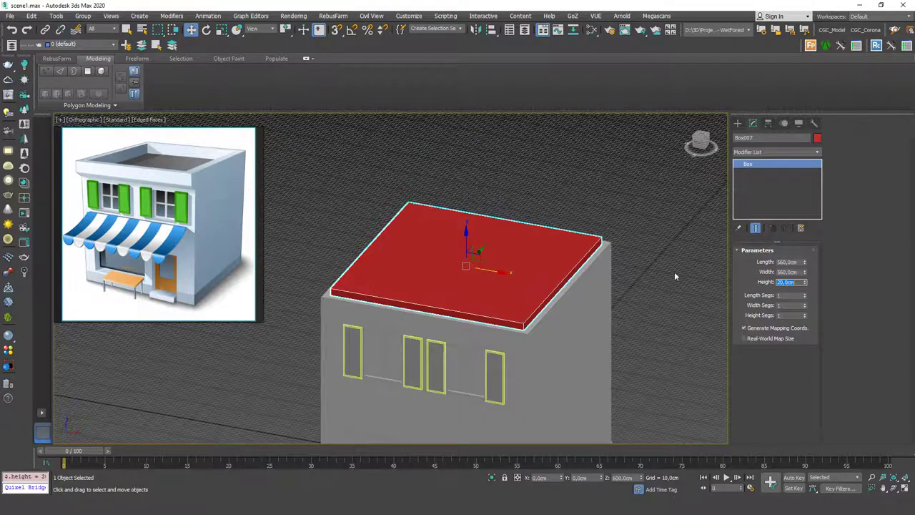
pyautogui.press('s')
pyautogui.moveTo(480, 251)
pyautogui.mouseDown()
pyautogui.moveTo(476, 236)
pyautogui.moveTo(569, 468)
pyautogui.mouseUp()
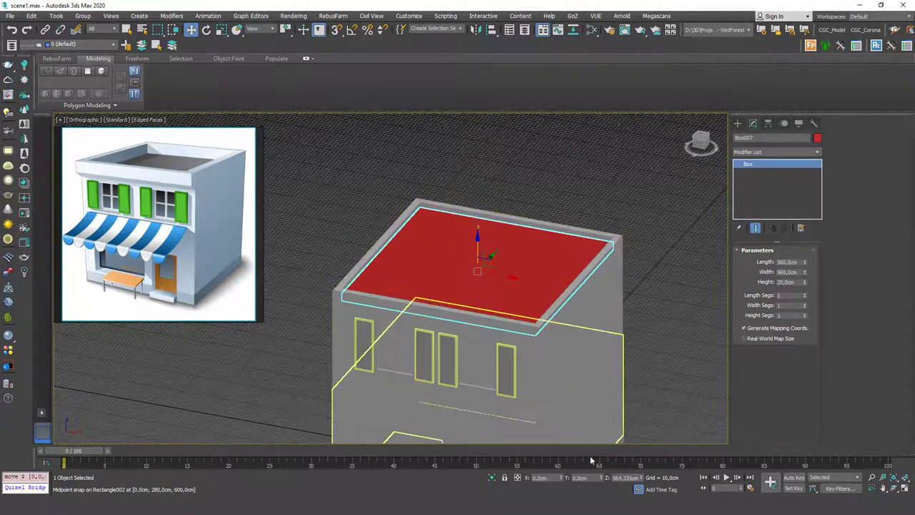
pyautogui.moveTo(590, 460); pyautogui.dragTo(477, 245)
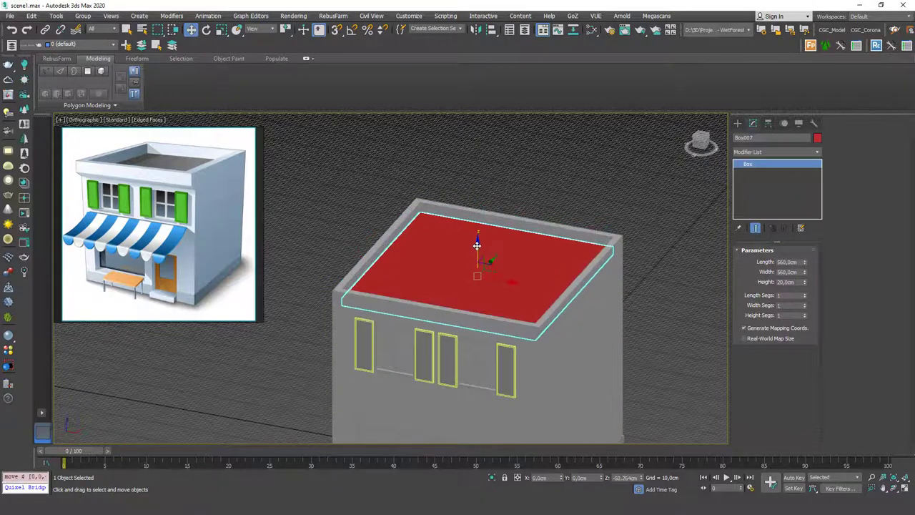
pyautogui.moveTo(528, 232)
pyautogui.keyDown('alt'); pyautogui.mouseDown(button='middle')
pyautogui.moveTo(522, 247)
pyautogui.moveTo(581, 266)
pyautogui.mouseUp(button='middle'); pyautogui.keyUp('alt')
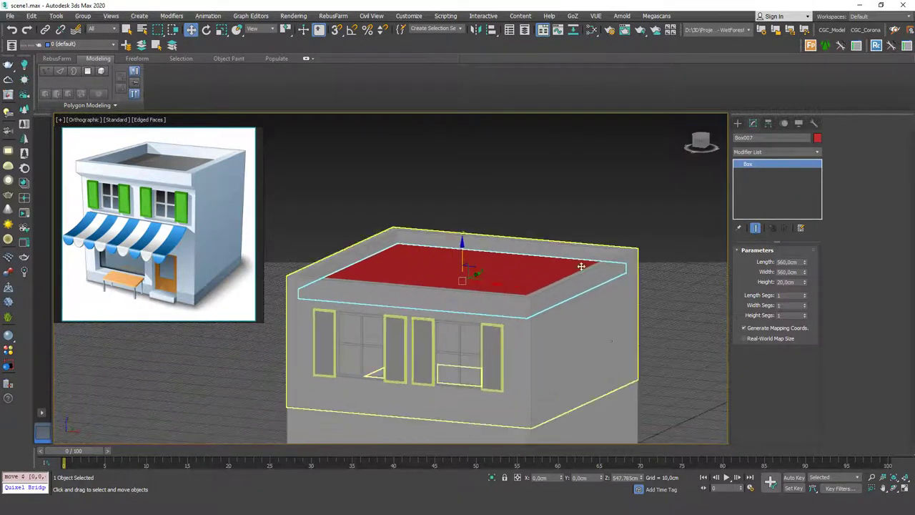
pyautogui.click(604, 346)
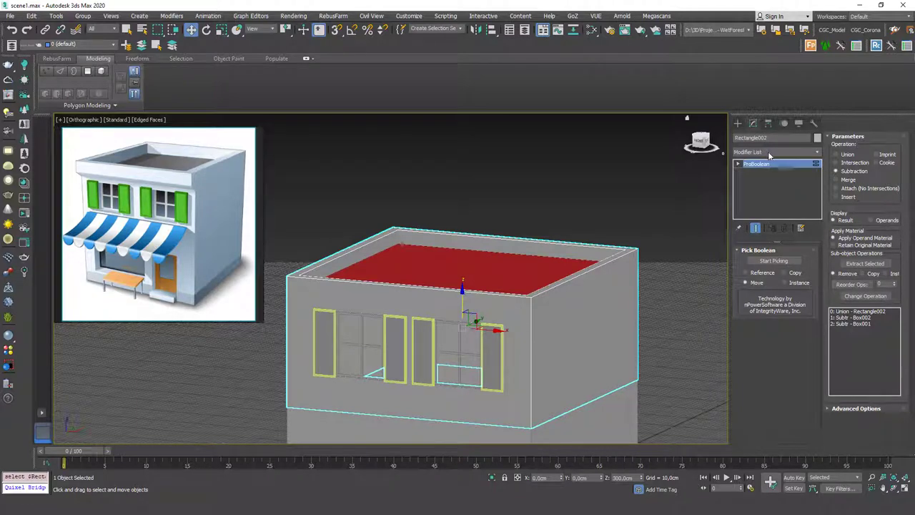
pyautogui.click(769, 153)
pyautogui.click(762, 187)
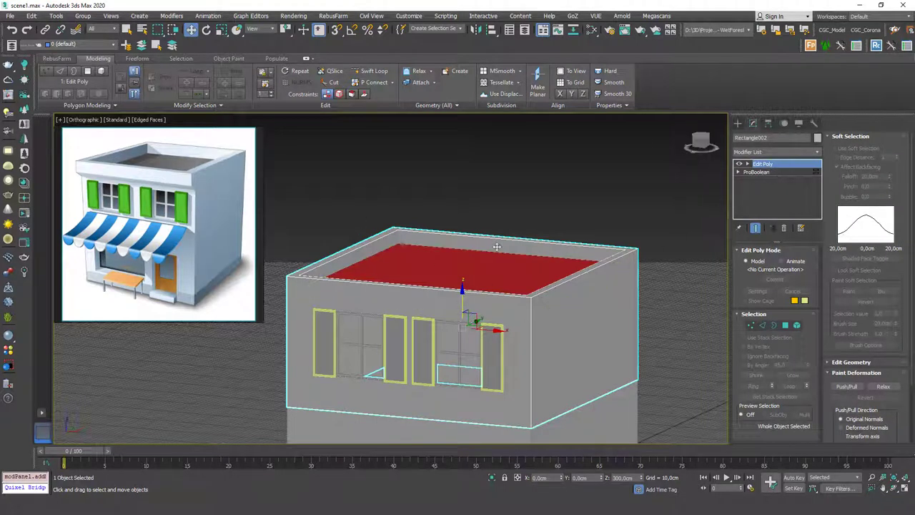
pyautogui.click(370, 70)
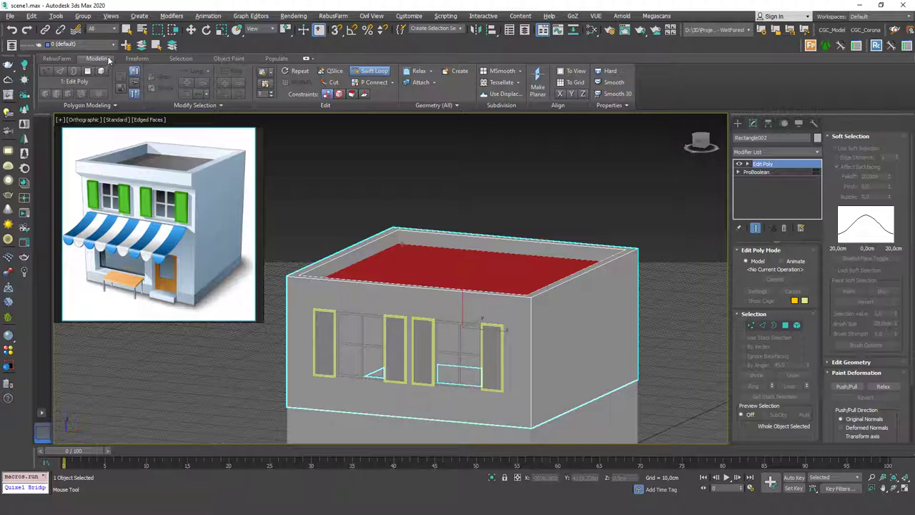
pyautogui.click(372, 71)
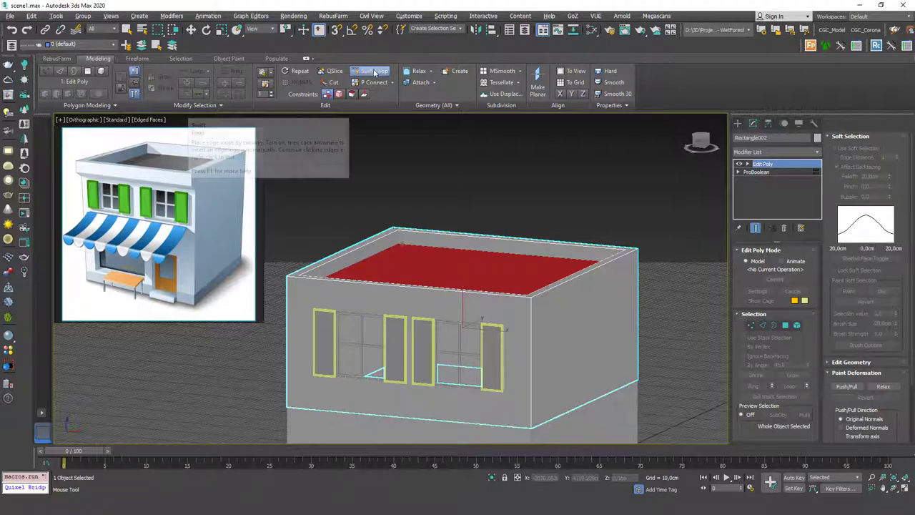
pyautogui.click(530, 313)
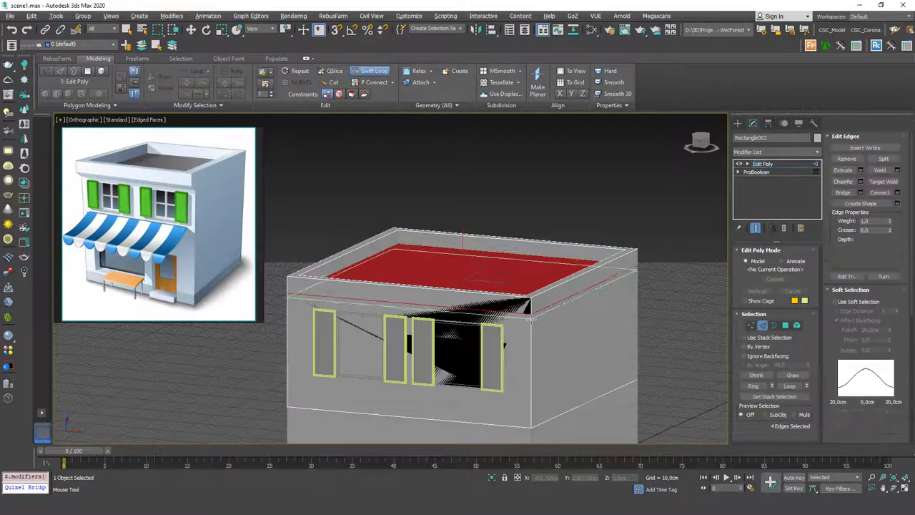
pyautogui.moveTo(549, 282)
pyautogui.keyDown('alt'); pyautogui.mouseDown(button='middle')
pyautogui.moveTo(570, 256)
pyautogui.moveTo(549, 268)
pyautogui.moveTo(602, 227)
pyautogui.mouseUp(button='middle'); pyautogui.keyUp('alt')
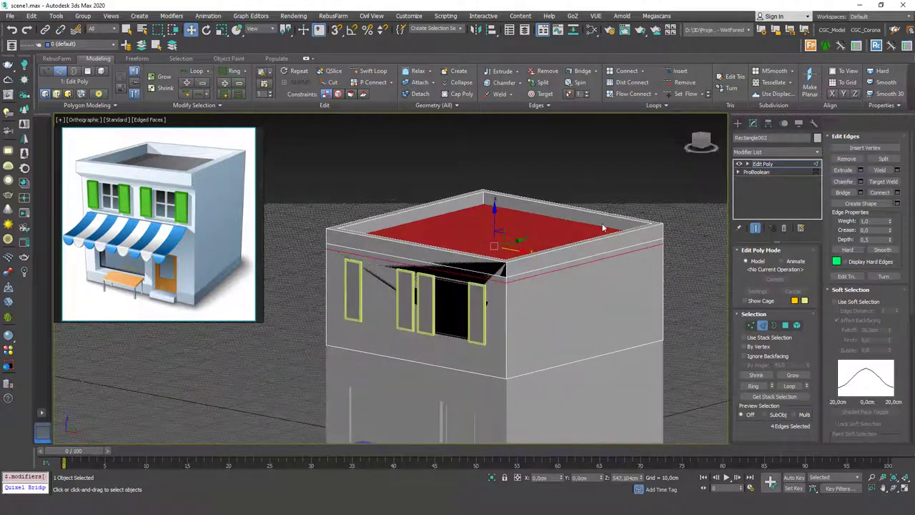
pyautogui.click(786, 229)
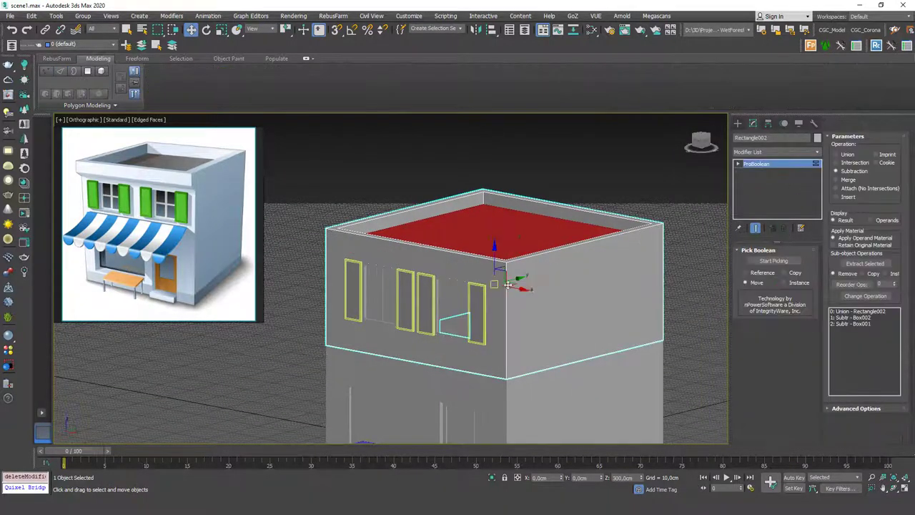
# Delete one window panel and frame the building's top corner in the Left view.
pyautogui.moveTo(496, 276)
pyautogui.keyDown('alt'); pyautogui.mouseDown(button='middle')
pyautogui.moveTo(493, 266)
pyautogui.moveTo(521, 294)
pyautogui.moveTo(464, 284)
pyautogui.mouseUp(button='middle'); pyautogui.keyUp('alt')
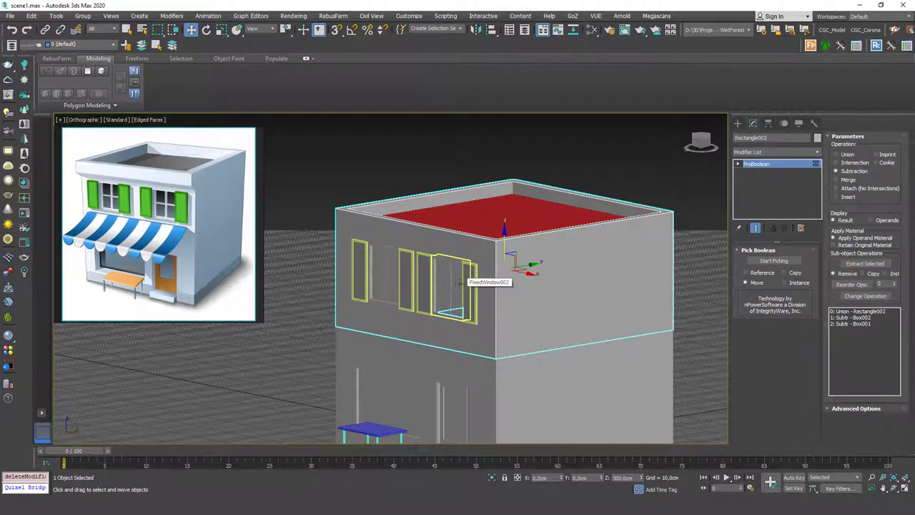
pyautogui.press('Delete')
pyautogui.press('l')
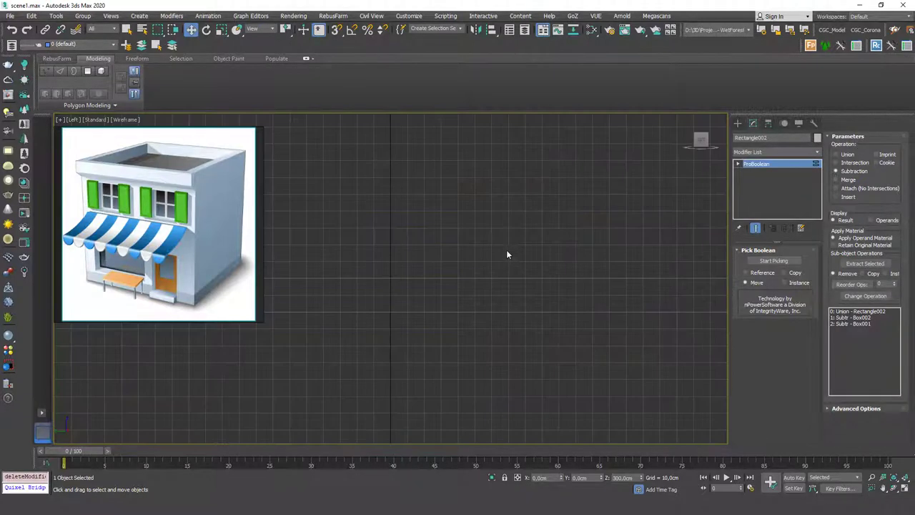
pyautogui.press('z')
pyautogui.scroll(-3, 498, 227)
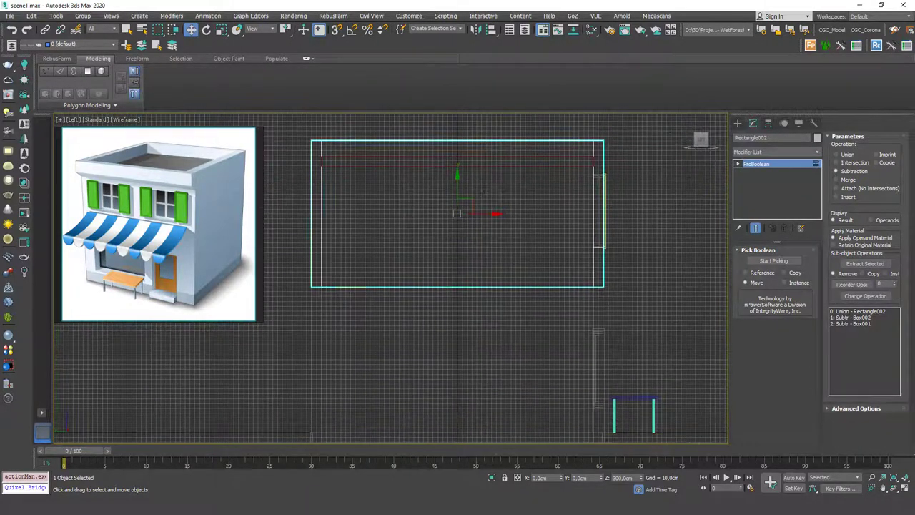
pyautogui.moveTo(485, 257); pyautogui.dragTo(457, 201, button='middle')
pyautogui.scroll(5, 458, 201)
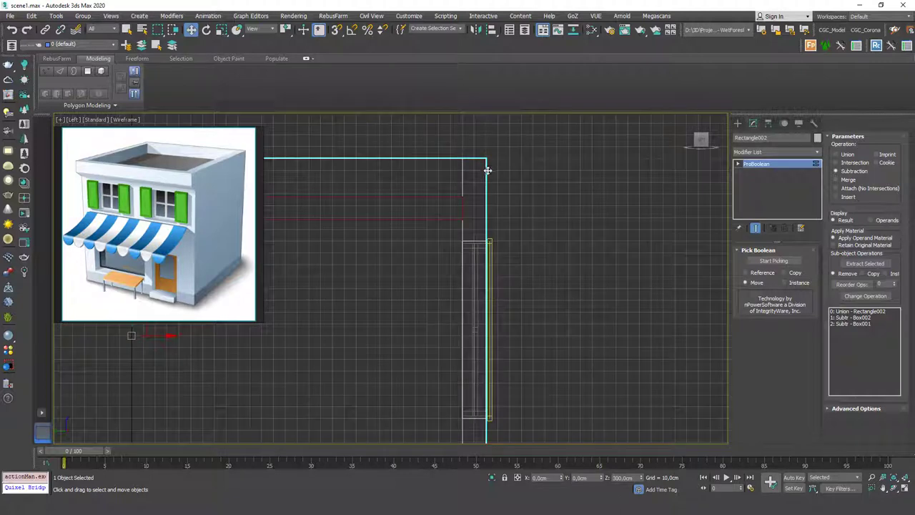
pyautogui.scroll(1, 489, 171)
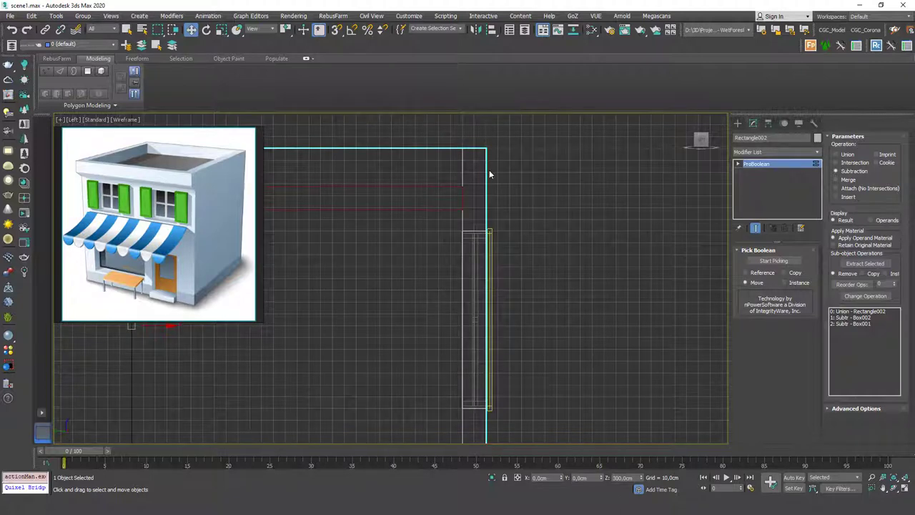
# Snap-draw a 50 by 30 cm cornice box profile at the roof corner.
pyautogui.click(739, 122)
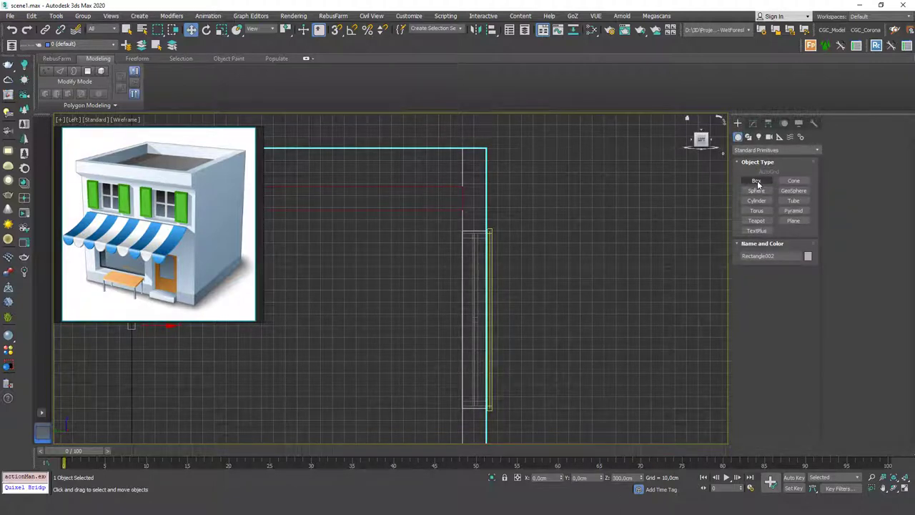
pyautogui.click(756, 181)
pyautogui.moveTo(486, 149); pyautogui.dragTo(517, 209)
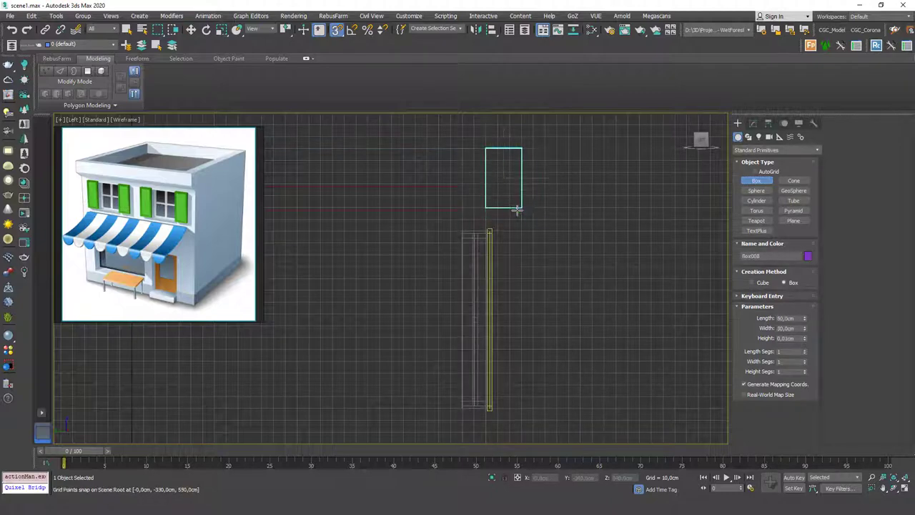
pyautogui.click(517, 209)
pyautogui.click(529, 139)
pyautogui.press('w')
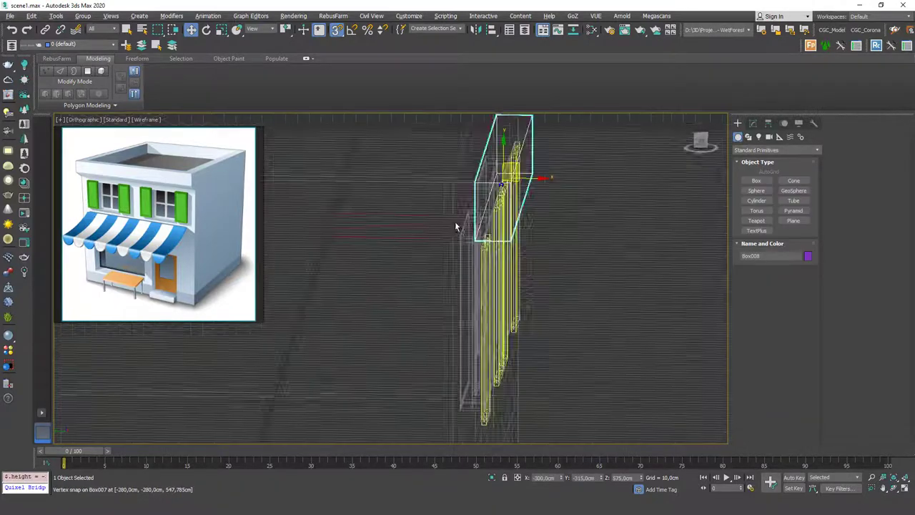
pyautogui.moveTo(529, 139)
pyautogui.keyDown('alt'); pyautogui.mouseDown(button='middle')
pyautogui.moveTo(519, 223)
pyautogui.moveTo(500, 215)
pyautogui.mouseUp(button='middle'); pyautogui.keyUp('alt')
pyautogui.press('F3')
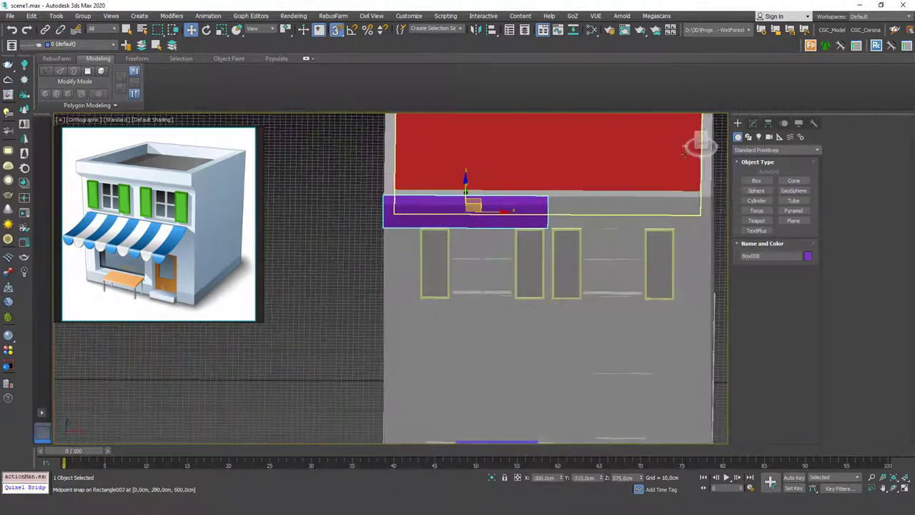
# Set the cornice box height to -600 cm so it spans the facade.
pyautogui.click(753, 123)
pyautogui.moveTo(804, 282); pyautogui.dragTo(809, 336)
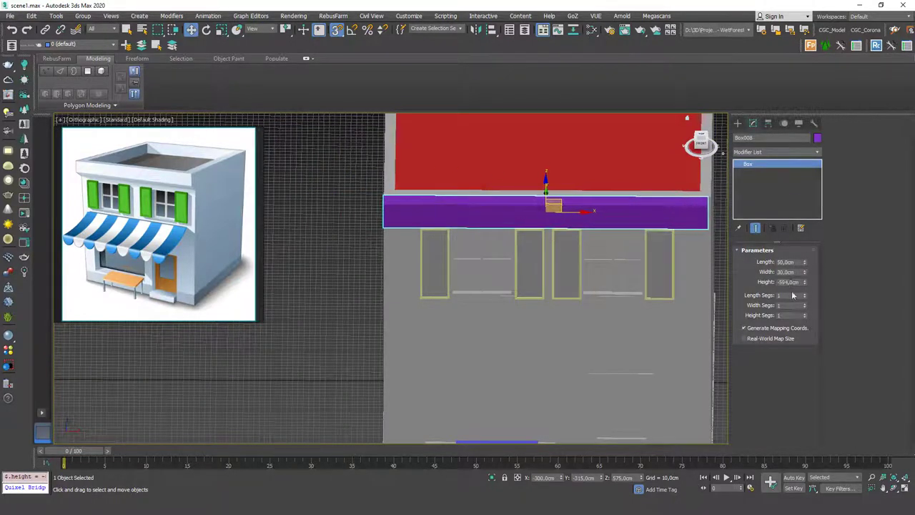
pyautogui.doubleClick(788, 282)
pyautogui.write('-600')
pyautogui.press('Return')
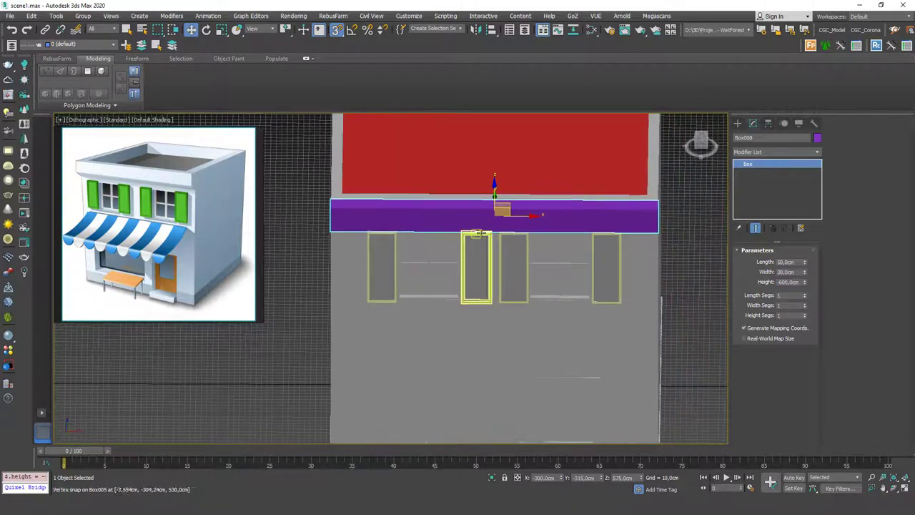
pyautogui.moveTo(550, 243)
pyautogui.keyDown('alt'); pyautogui.mouseDown(button='middle')
pyautogui.moveTo(498, 215)
pyautogui.moveTo(512, 203)
pyautogui.mouseUp(button='middle'); pyautogui.keyUp('alt')
# Add an Edit Poly modifier to the cornice and select its edge loop.
pyautogui.press('p')
pyautogui.scroll(2, 469, 213)
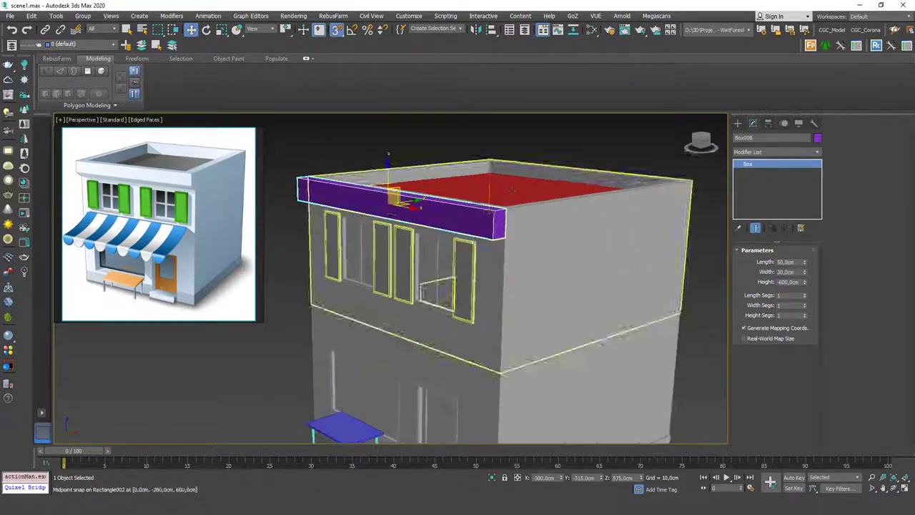
pyautogui.click(777, 152)
pyautogui.click(752, 186)
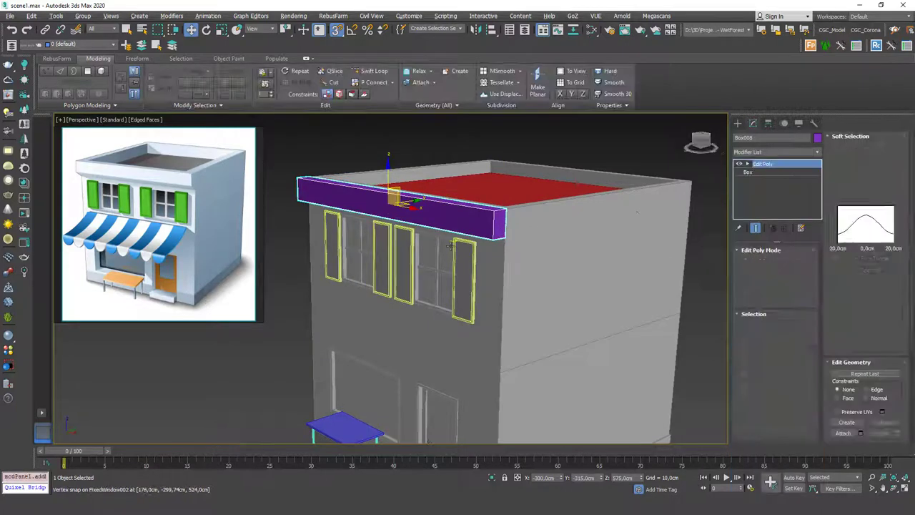
pyautogui.keyDown('alt'); pyautogui.moveTo(458, 236); pyautogui.dragTo(429, 214, button='middle'); pyautogui.keyUp('alt')
pyautogui.press('2')
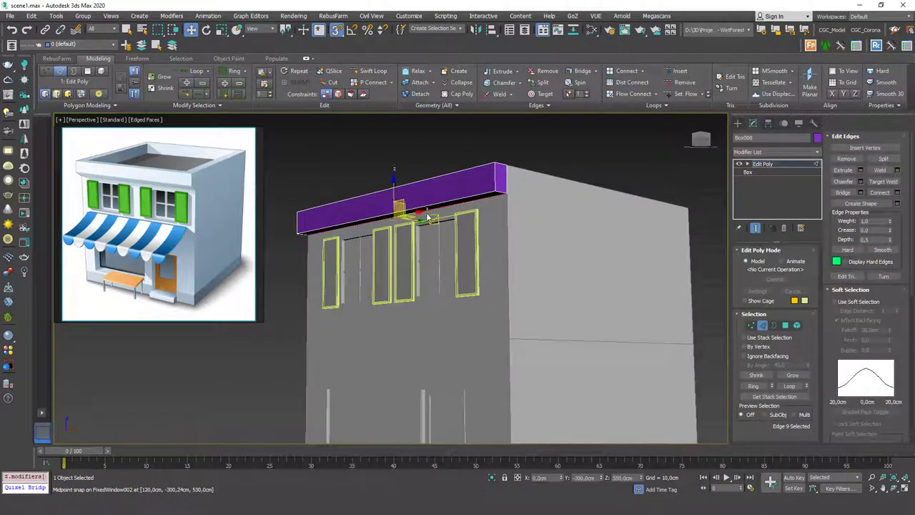
pyautogui.doubleClick(405, 223)
# Extend then clear the cornice edge selection, turn off edged faces, and return to object level.
pyautogui.scroll(4, 404, 223)
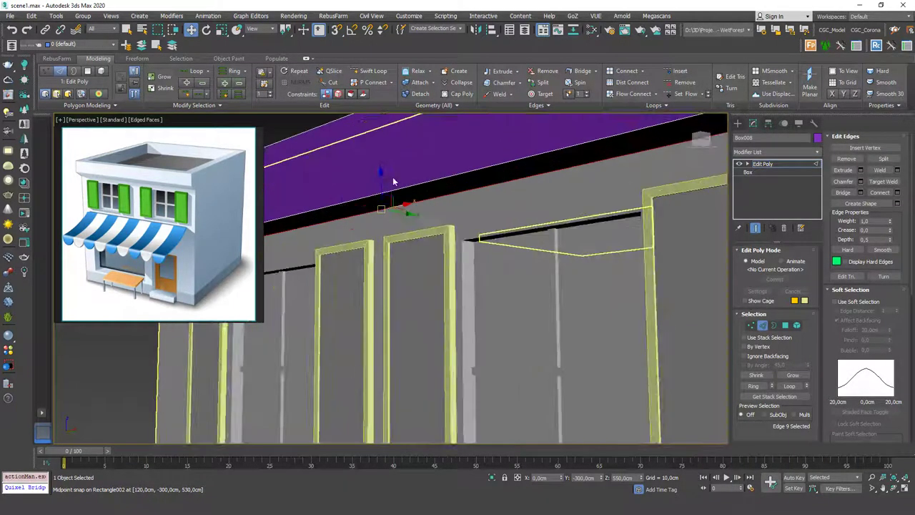
pyautogui.scroll(-4, 408, 207)
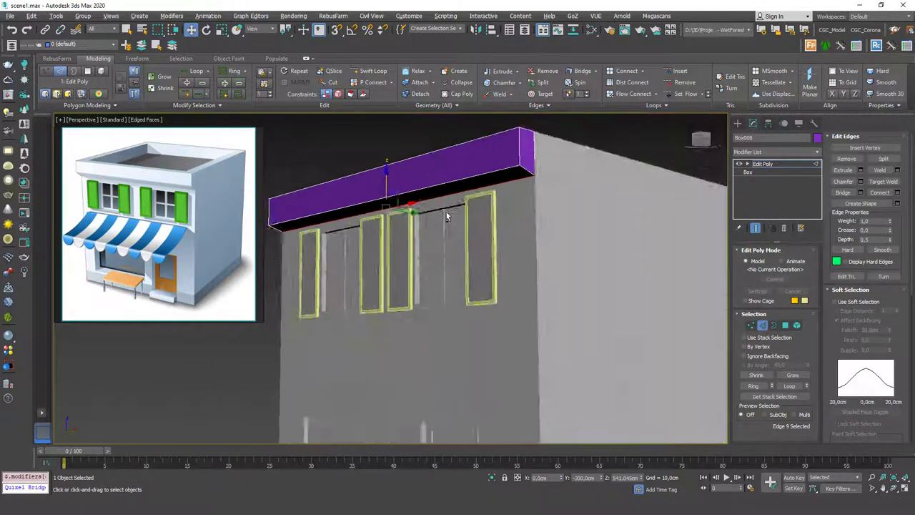
pyautogui.keyDown('alt'); pyautogui.moveTo(446, 216); pyautogui.dragTo(436, 219, button='middle'); pyautogui.keyUp('alt')
pyautogui.keyDown('ctrl'); pyautogui.click(429, 209); pyautogui.keyUp('ctrl')
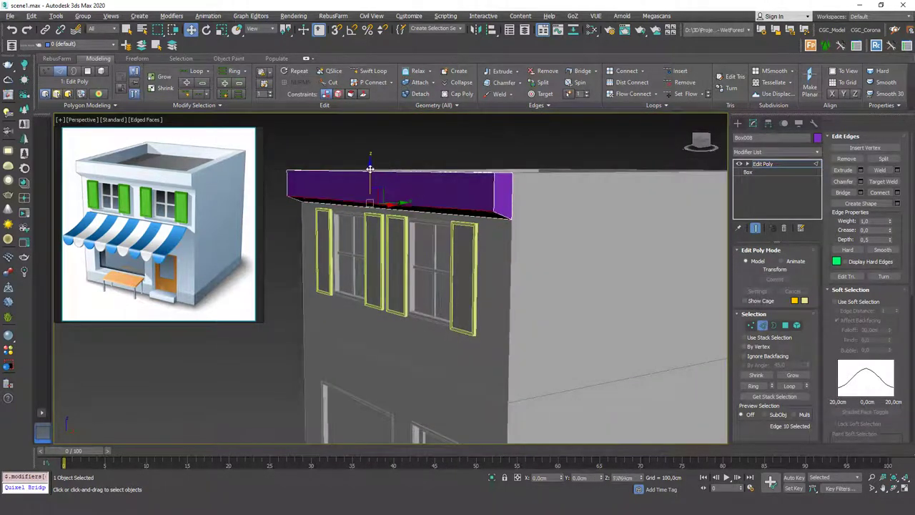
pyautogui.scroll(-4, 392, 207)
pyautogui.moveTo(392, 208)
pyautogui.keyDown('alt'); pyautogui.mouseDown(button='middle')
pyautogui.moveTo(469, 244)
pyautogui.moveTo(536, 252)
pyautogui.mouseUp(button='middle'); pyautogui.keyUp('alt')
pyautogui.click(468, 245)
pyautogui.press('F4')
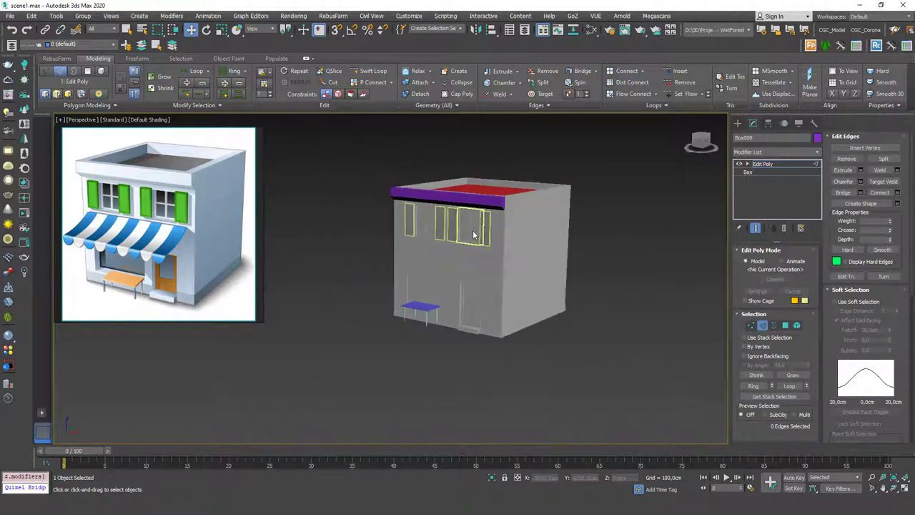
pyautogui.click(780, 164)
# Give every object in the scene a plain grey object colour.
pyautogui.hotkey('ctrl', 'a')
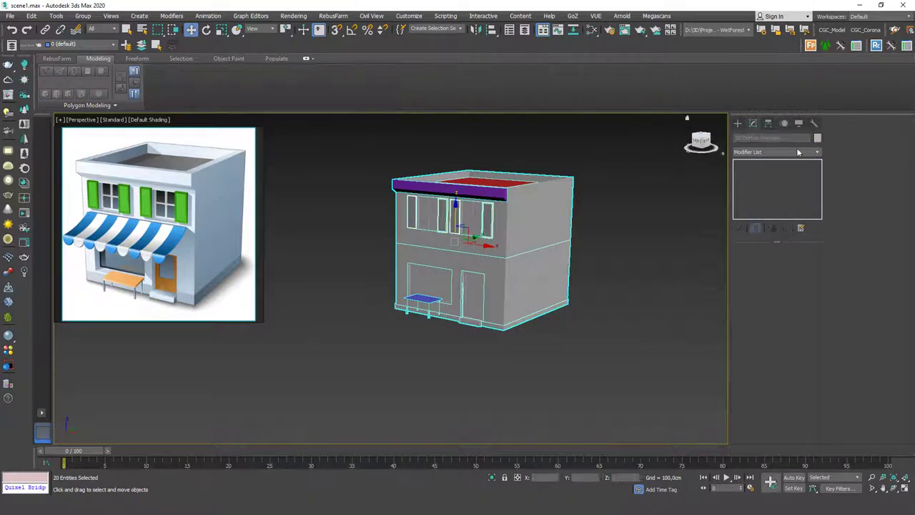
pyautogui.click(817, 138)
pyautogui.click(609, 216)
pyautogui.click(570, 239)
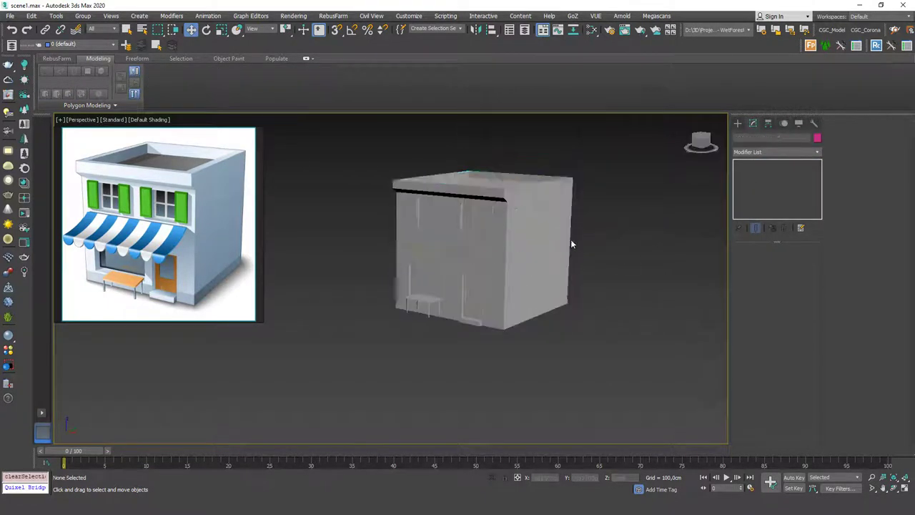
pyautogui.scroll(4, 505, 211)
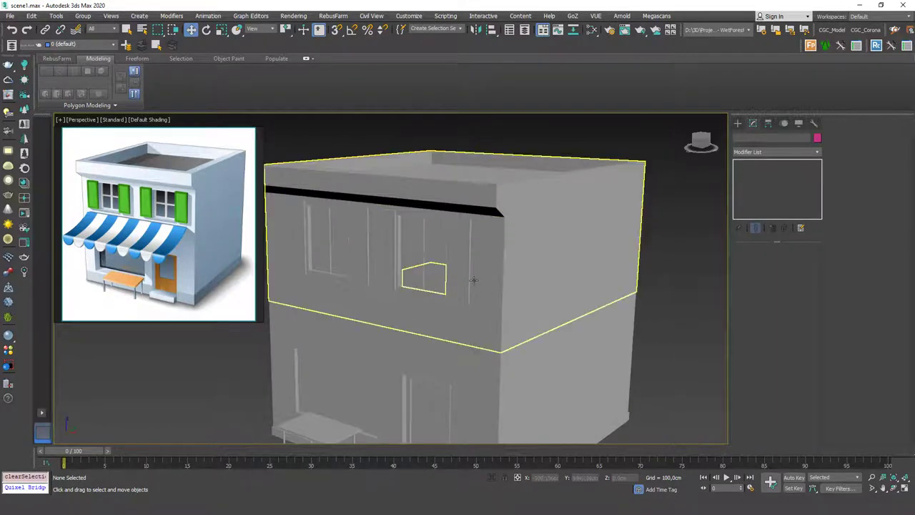
pyautogui.keyDown('alt'); pyautogui.moveTo(507, 182); pyautogui.dragTo(608, 165, button='middle'); pyautogui.keyUp('alt')
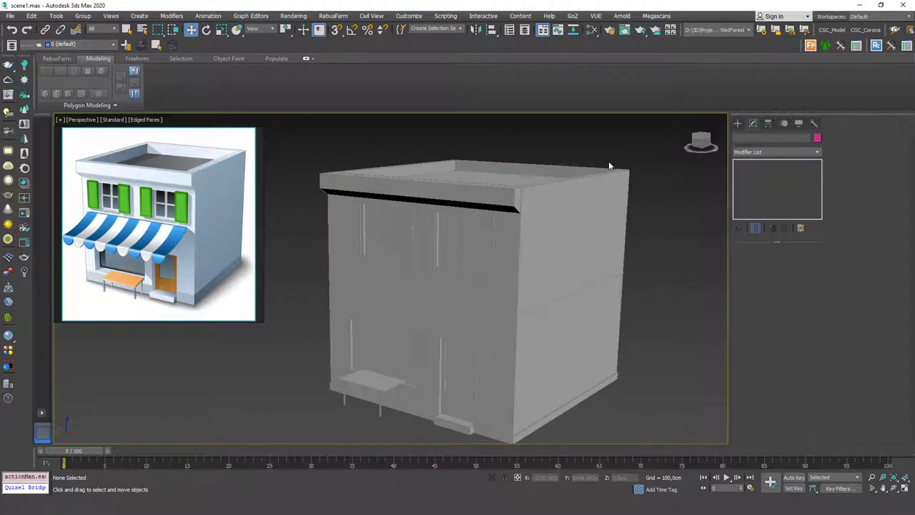
pyautogui.scroll(-3, 439, 289)
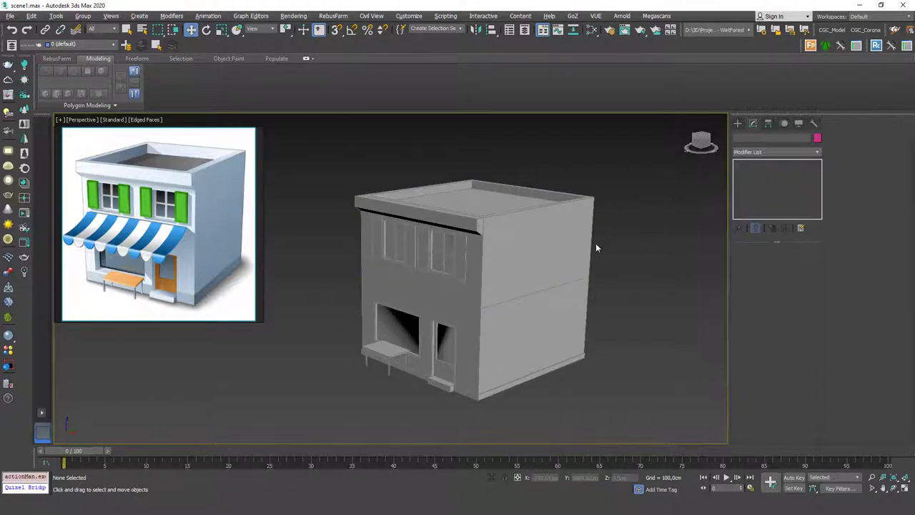
# Draw a three-point bent awning profile line sloping out from the facade in Left view.
pyautogui.press('l')
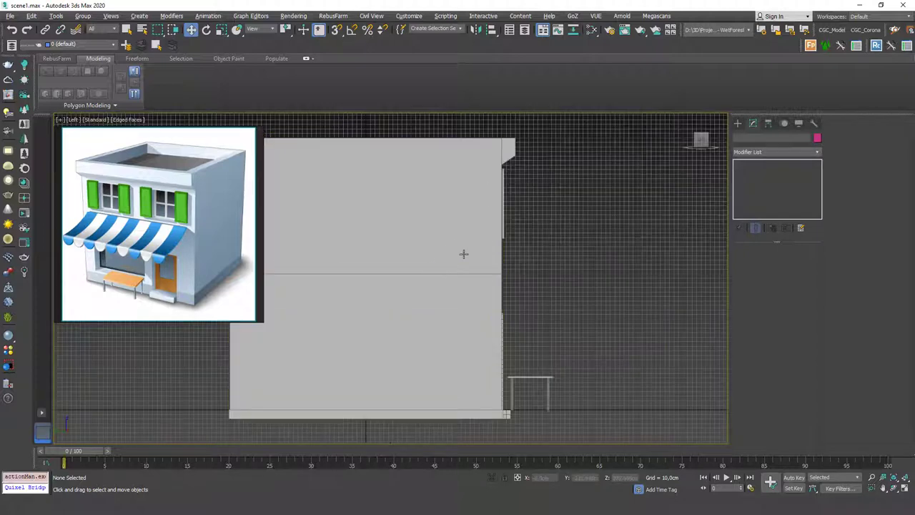
pyautogui.scroll(2, 532, 233)
pyautogui.scroll(1, 532, 233)
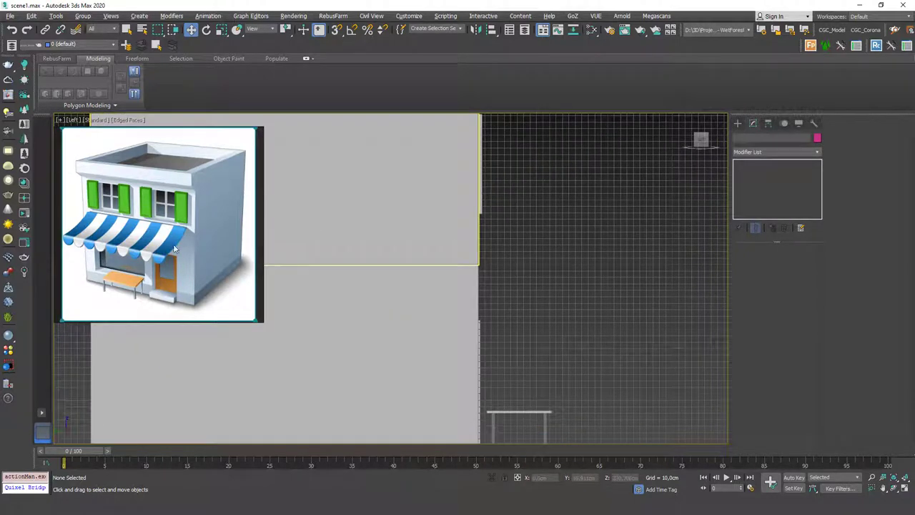
pyautogui.click(738, 123)
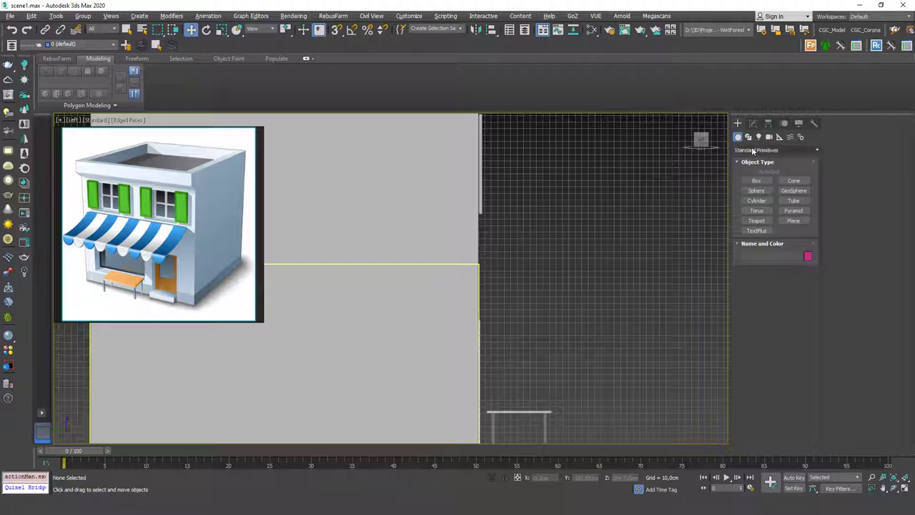
pyautogui.click(748, 137)
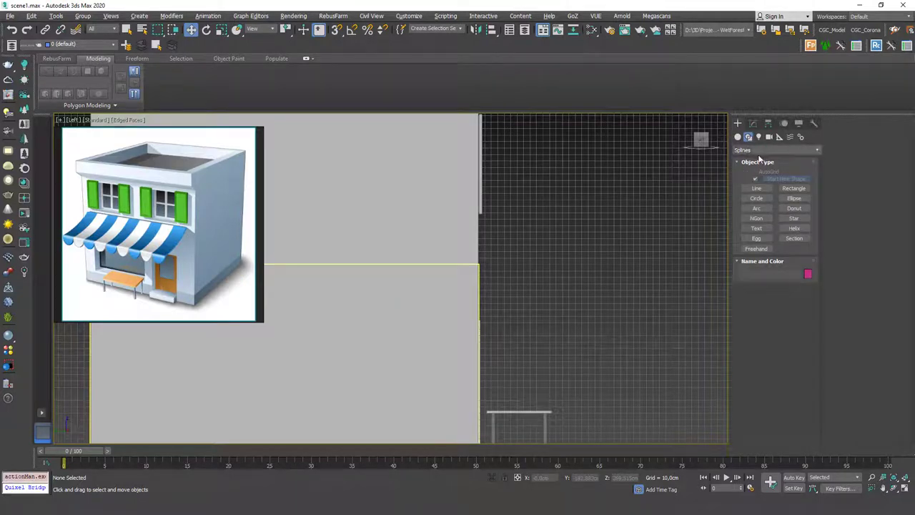
pyautogui.click(757, 188)
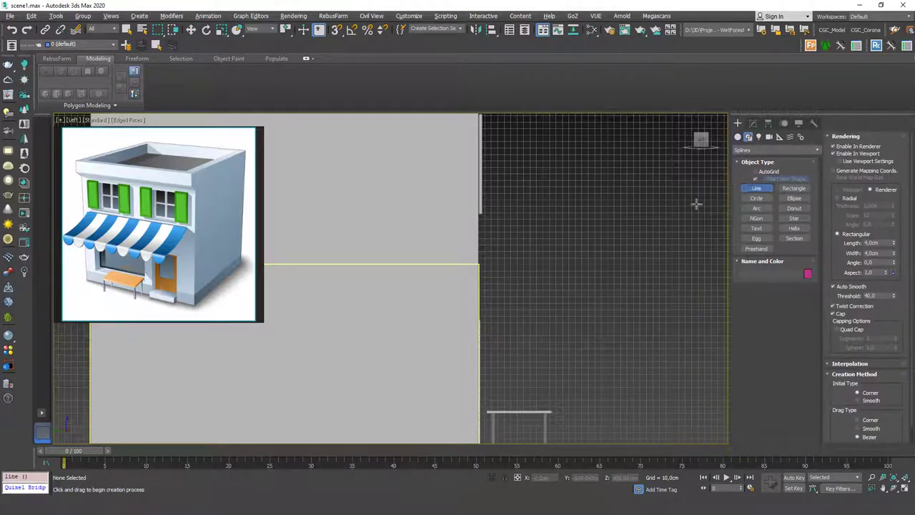
pyautogui.click(477, 228)
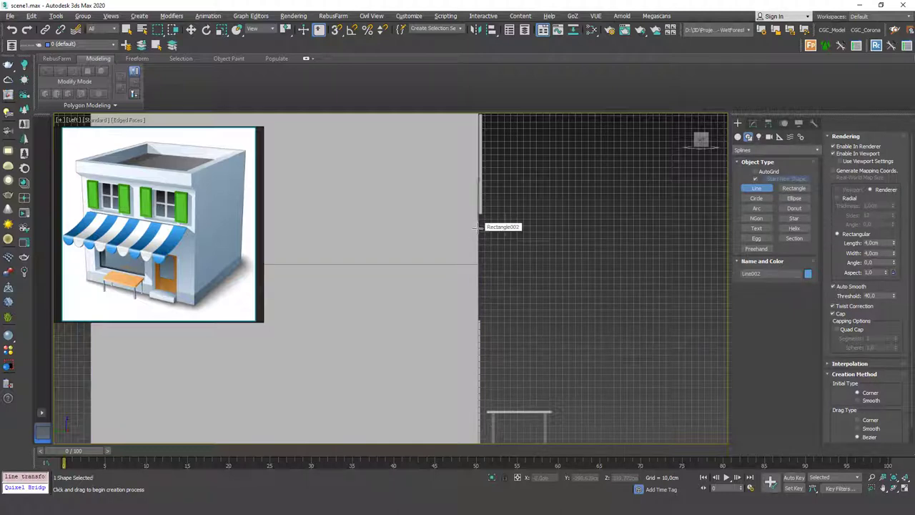
pyautogui.click(555, 261)
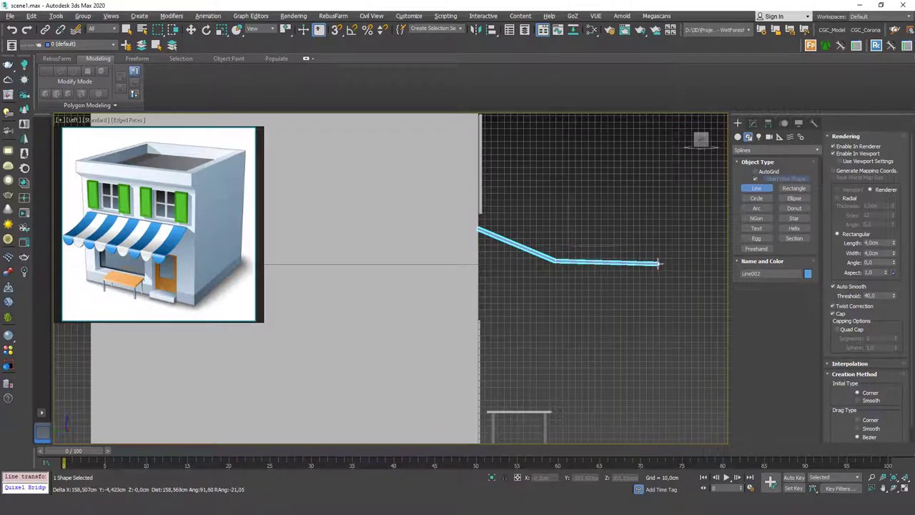
pyautogui.click(658, 263)
pyautogui.rightClick(660, 190)
pyautogui.keyDown('alt'); pyautogui.moveTo(660, 191); pyautogui.dragTo(570, 247, button='middle'); pyautogui.keyUp('alt')
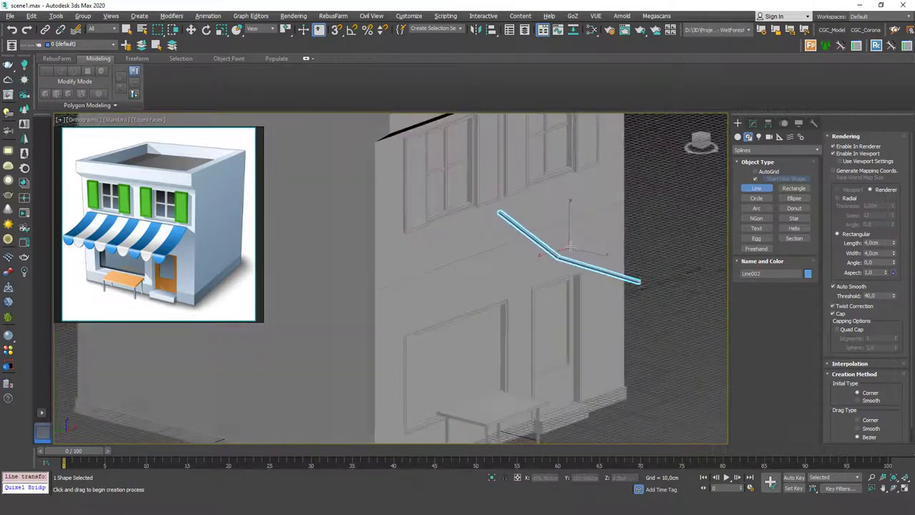
# Turn off Enable In Viewport so the awning line shows as a thin spline.
pyautogui.click(753, 123)
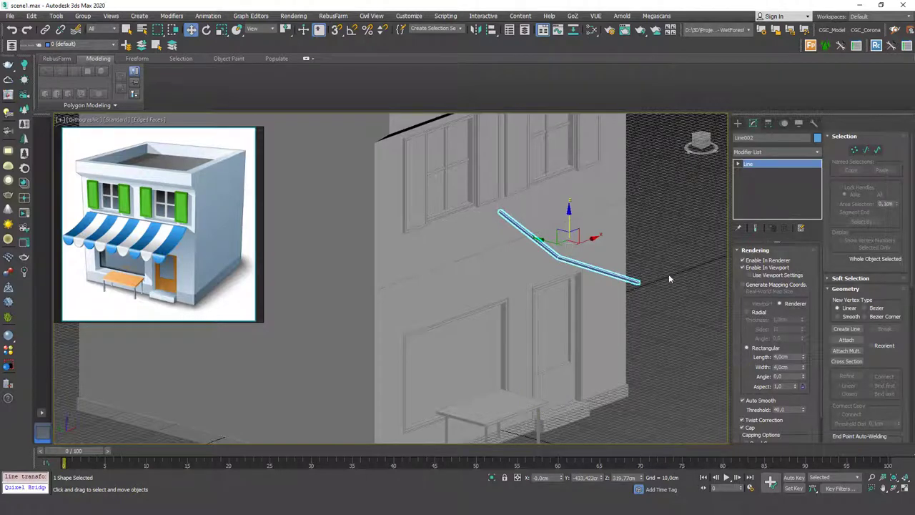
pyautogui.click(753, 270)
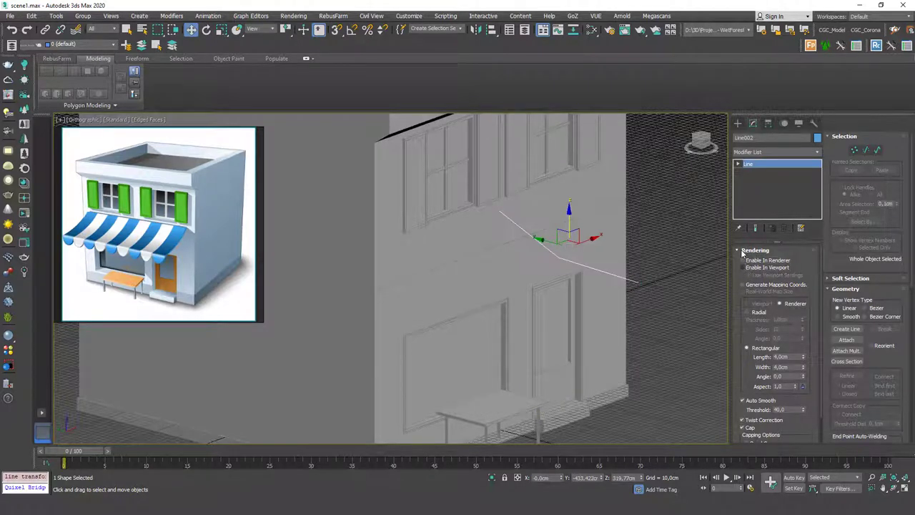
pyautogui.click(791, 150)
# Extrude the awning profile about 494 cm and slide it along X over the shop door.
pyautogui.write('esh')
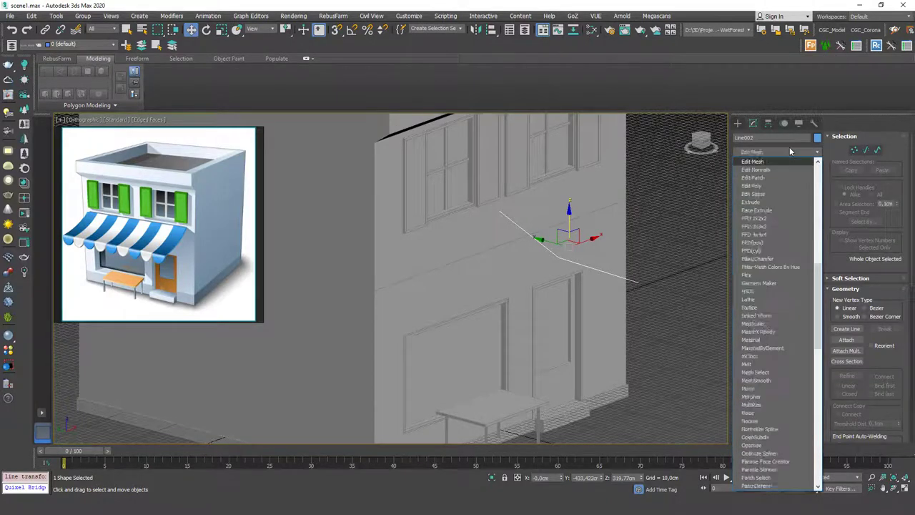
pyautogui.write('x')
pyautogui.press('Return')
pyautogui.moveTo(801, 266); pyautogui.dragTo(802, 235)
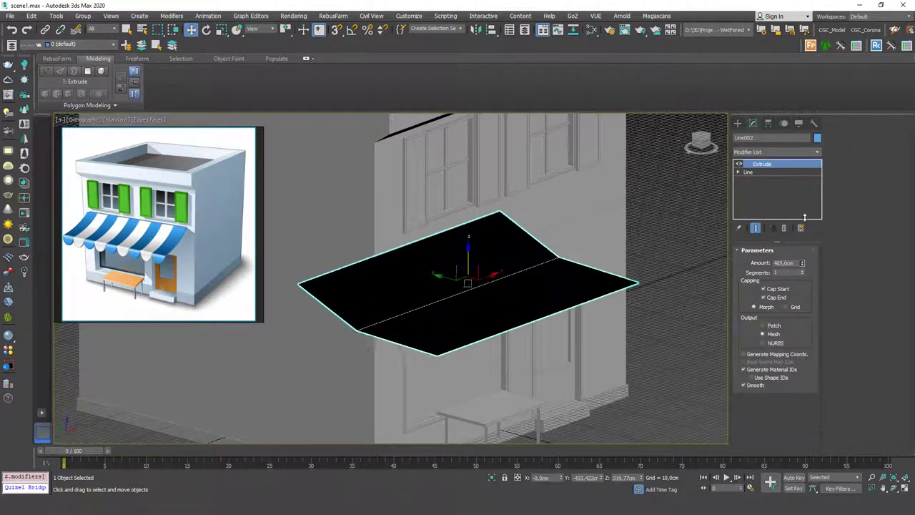
pyautogui.press('f')
pyautogui.scroll(-3, 494, 289)
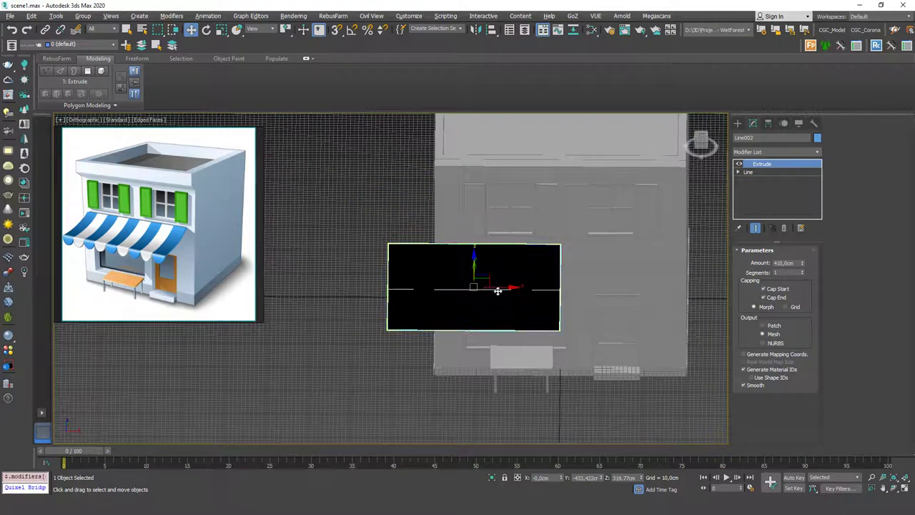
pyautogui.moveTo(496, 290); pyautogui.dragTo(583, 289)
pyautogui.moveTo(801, 261); pyautogui.dragTo(801, 239)
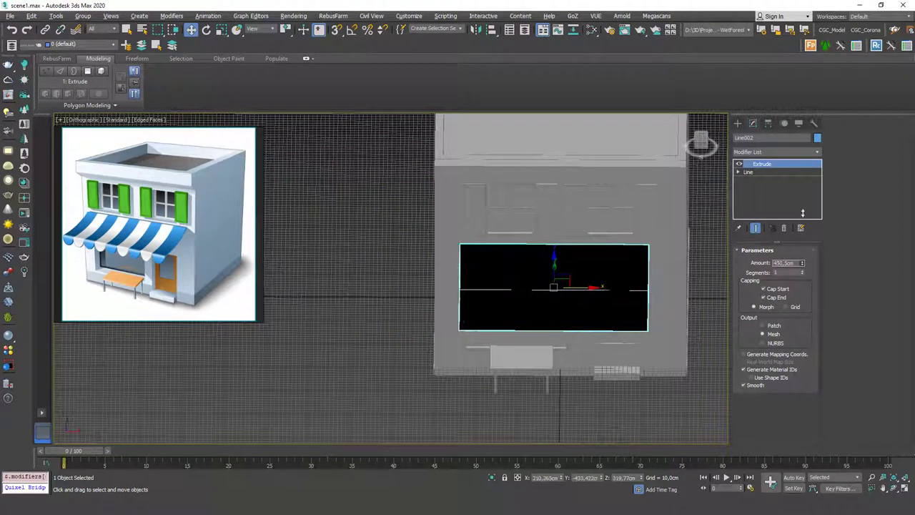
# Move the outer corner vertex of the awning's base line to reshape its edge.
pyautogui.keyDown('alt'); pyautogui.moveTo(576, 271); pyautogui.dragTo(754, 175, button='middle'); pyautogui.keyUp('alt')
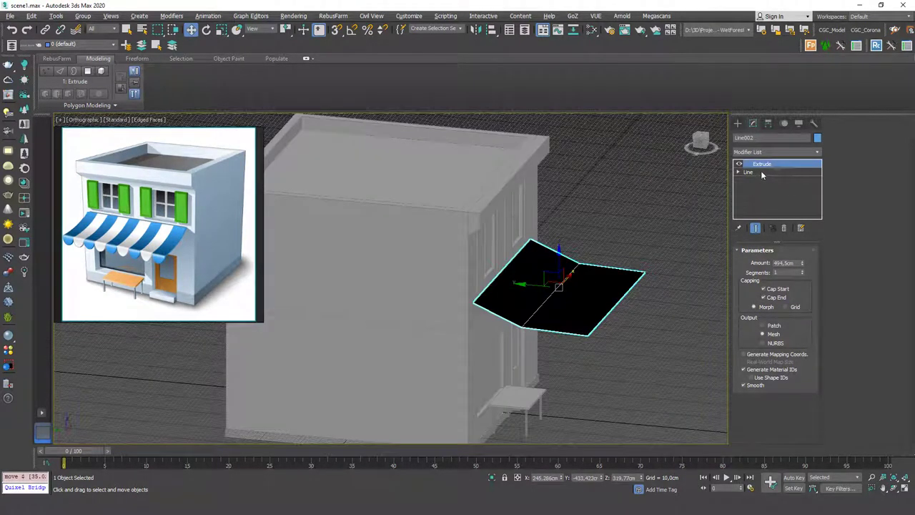
pyautogui.click(762, 172)
pyautogui.press('1')
pyautogui.click(645, 272)
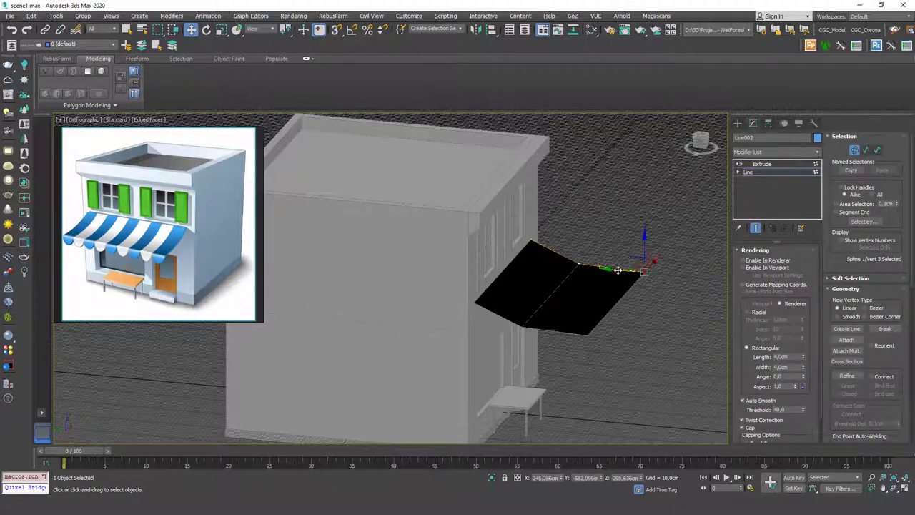
pyautogui.moveTo(618, 270); pyautogui.dragTo(609, 269)
pyautogui.press('p')
pyautogui.moveTo(608, 270)
pyautogui.keyDown('alt'); pyautogui.mouseDown(button='middle')
pyautogui.moveTo(608, 286)
pyautogui.moveTo(611, 275)
pyautogui.moveTo(553, 281)
pyautogui.moveTo(532, 306)
pyautogui.moveTo(501, 315)
pyautogui.mouseUp(button='middle'); pyautogui.keyUp('alt')
pyautogui.scroll(-3, 610, 275)
pyautogui.scroll(-2, 610, 275)
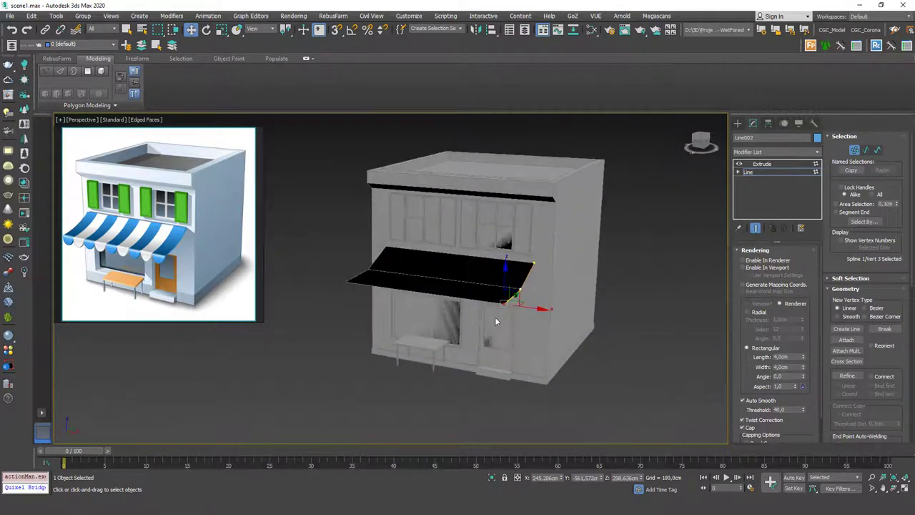
# Add a TurboSmooth modifier on top of the awning's extrusion.
pyautogui.click(766, 172)
pyautogui.click(772, 153)
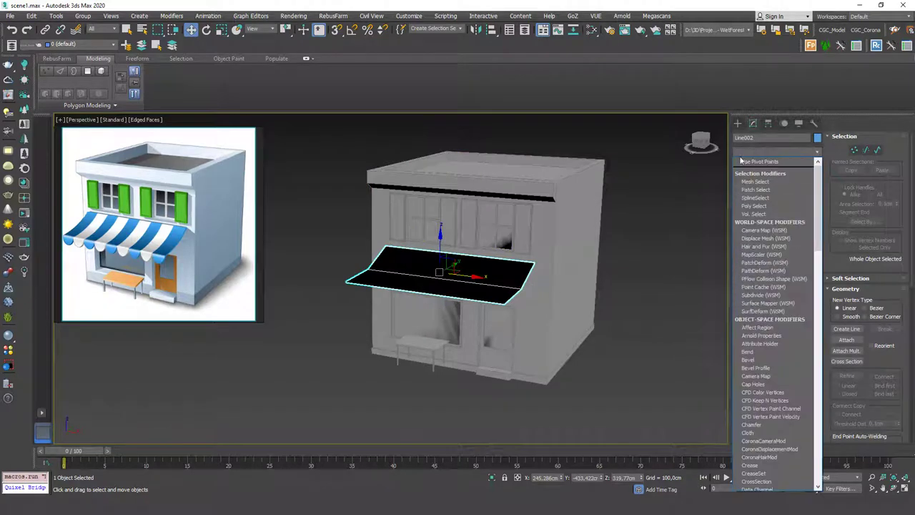
pyautogui.write('turbo')
pyautogui.press('Return')
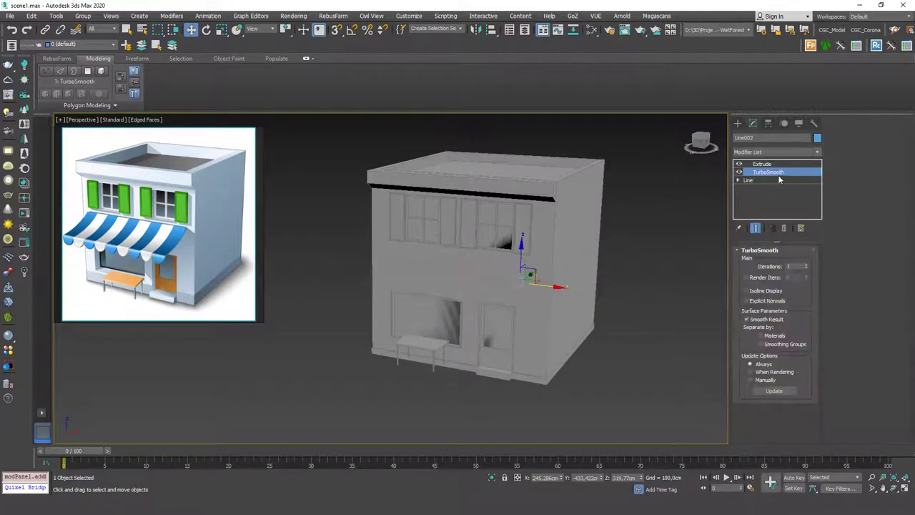
pyautogui.moveTo(778, 165); pyautogui.dragTo(761, 170)
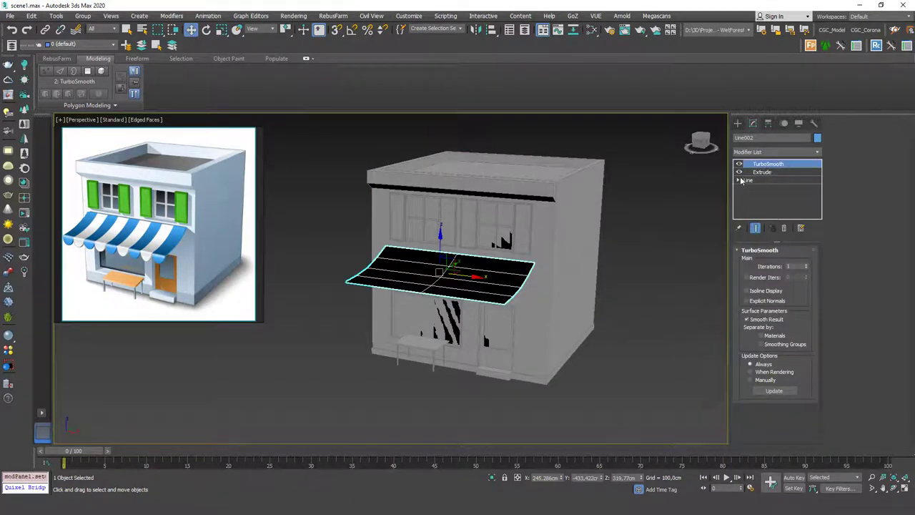
pyautogui.press('F4')
pyautogui.moveTo(486, 286)
pyautogui.keyDown('alt'); pyautogui.mouseDown(button='middle')
pyautogui.moveTo(504, 269)
pyautogui.moveTo(518, 272)
pyautogui.mouseUp(button='middle'); pyautogui.keyUp('alt')
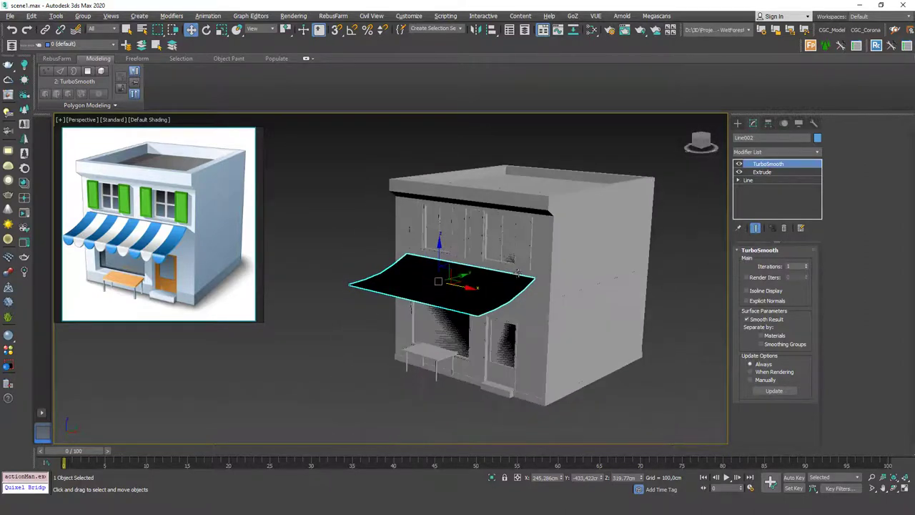
# Add a 1 cm Shell modifier, then switch off Shell and TurboSmooth at the Extrude level.
pyautogui.click(768, 173)
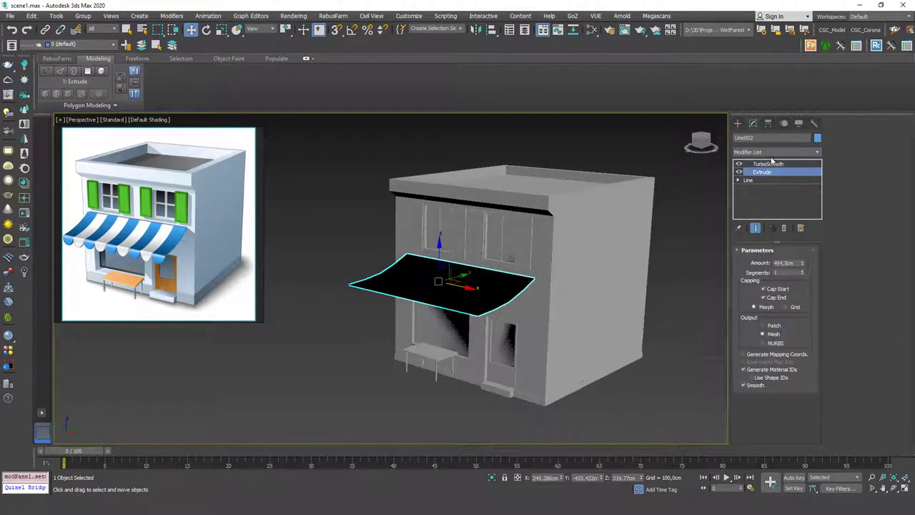
pyautogui.click(770, 164)
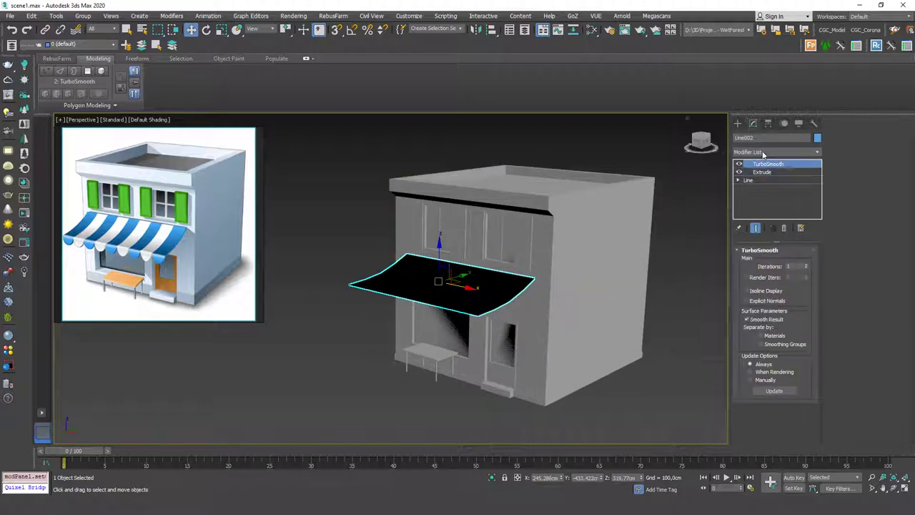
pyautogui.click(741, 152)
pyautogui.scroll(-10, 765, 286)
pyautogui.click(758, 286)
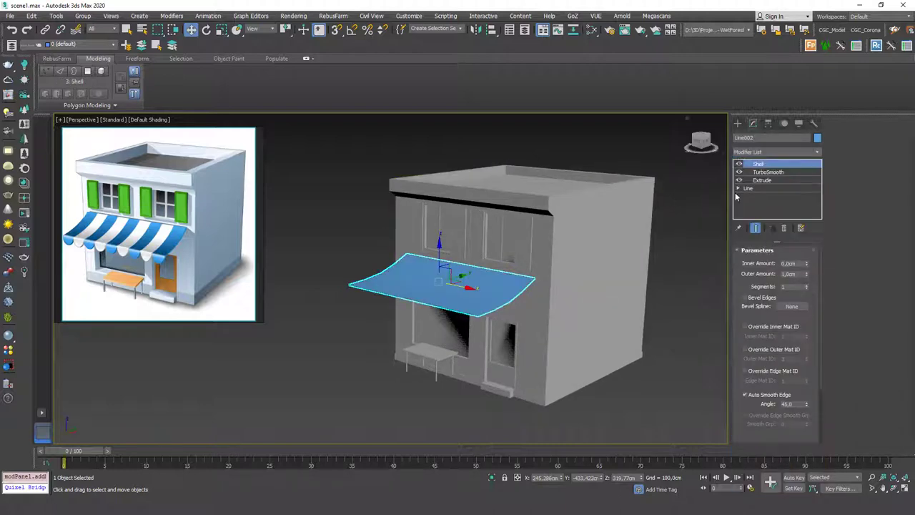
pyautogui.scroll(2, 489, 273)
pyautogui.scroll(2, 489, 273)
pyautogui.scroll(2, 489, 273)
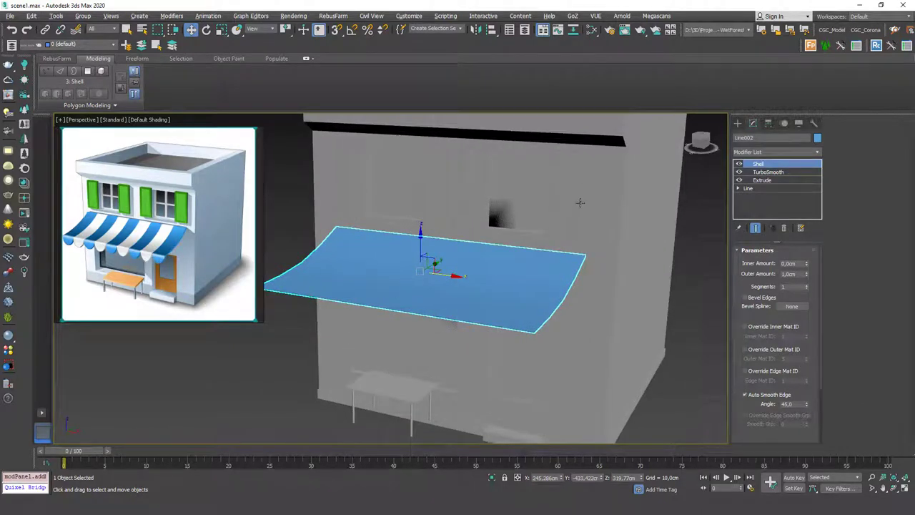
pyautogui.click(776, 181)
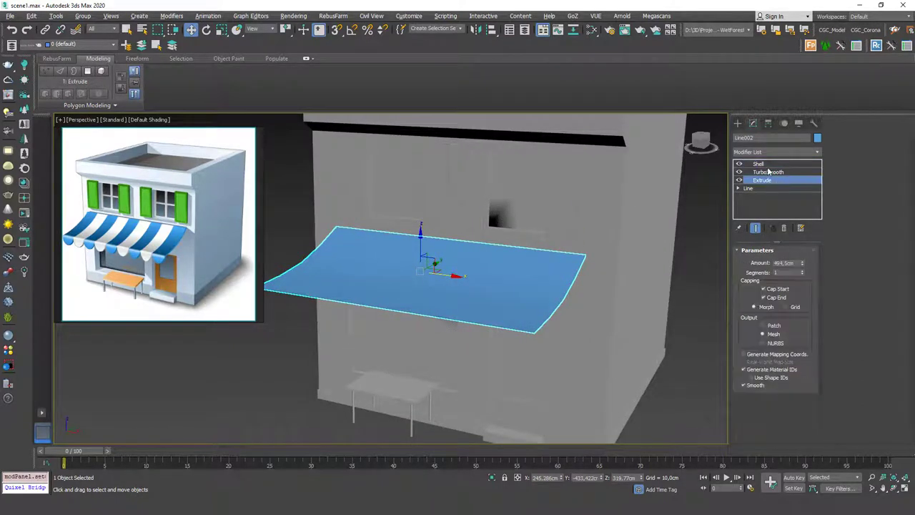
pyautogui.click(740, 172)
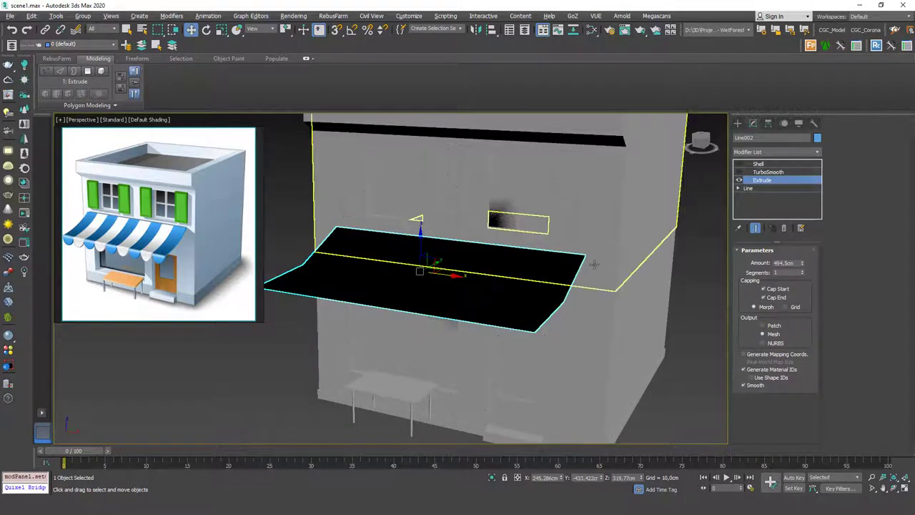
# Add an Edit Poly modifier above Extrude and select the whole awning element.
pyautogui.click(772, 151)
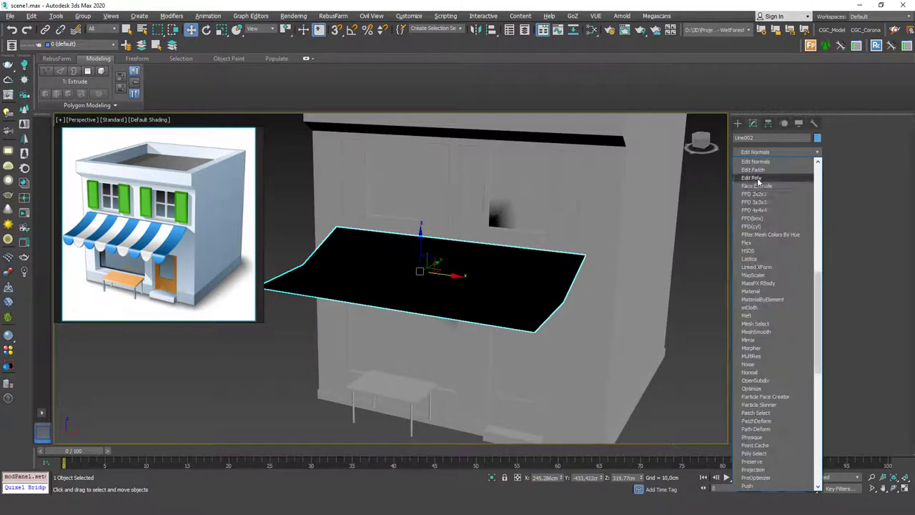
pyautogui.click(758, 177)
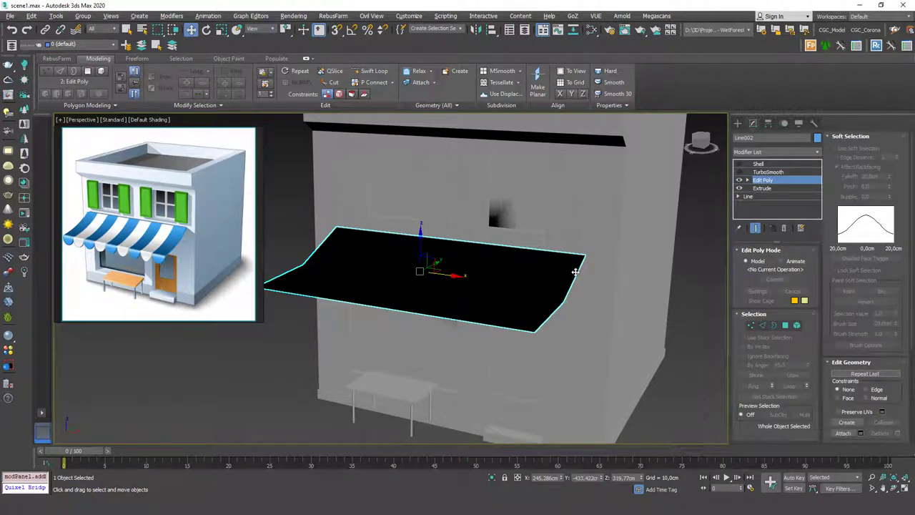
pyautogui.press('5')
pyautogui.click(555, 271)
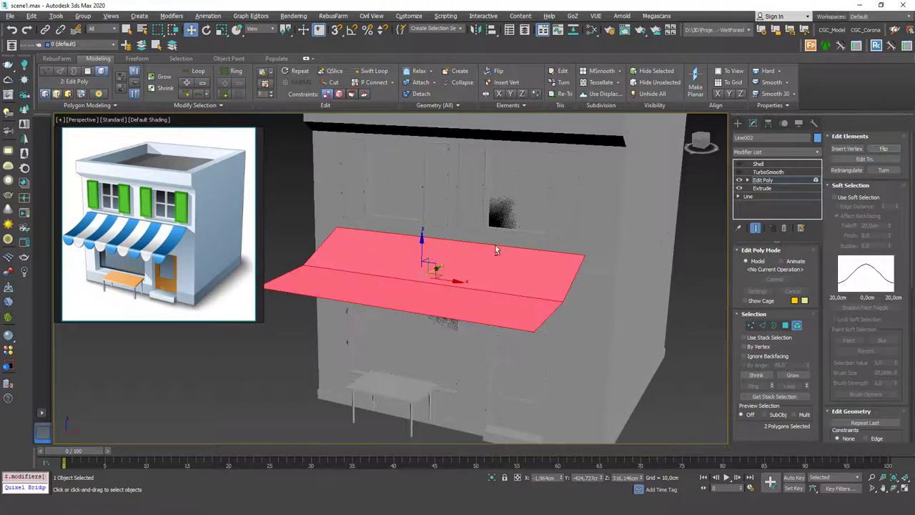
# Select the edge loop running across the awning at Edge level.
pyautogui.keyDown('alt'); pyautogui.moveTo(495, 245); pyautogui.dragTo(531, 323, button='middle'); pyautogui.keyUp('alt')
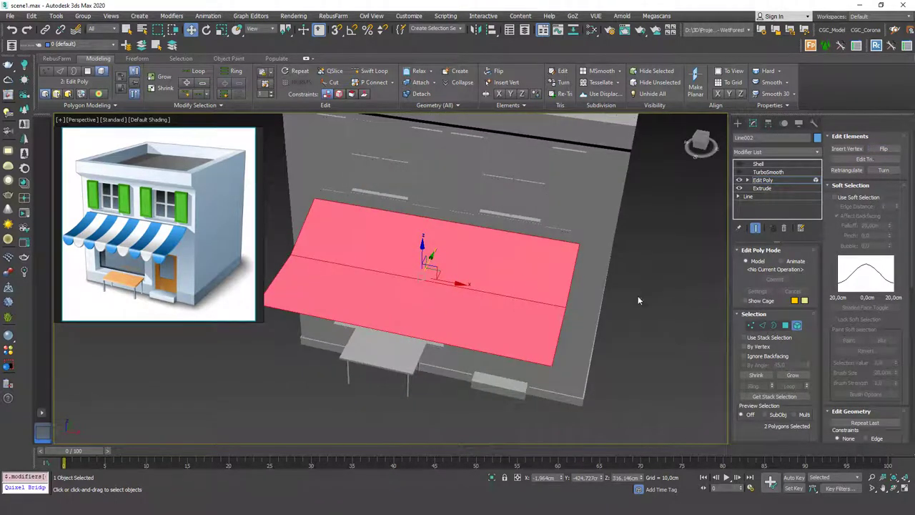
pyautogui.keyDown('alt'); pyautogui.moveTo(638, 295); pyautogui.dragTo(502, 294, button='middle'); pyautogui.keyUp('alt')
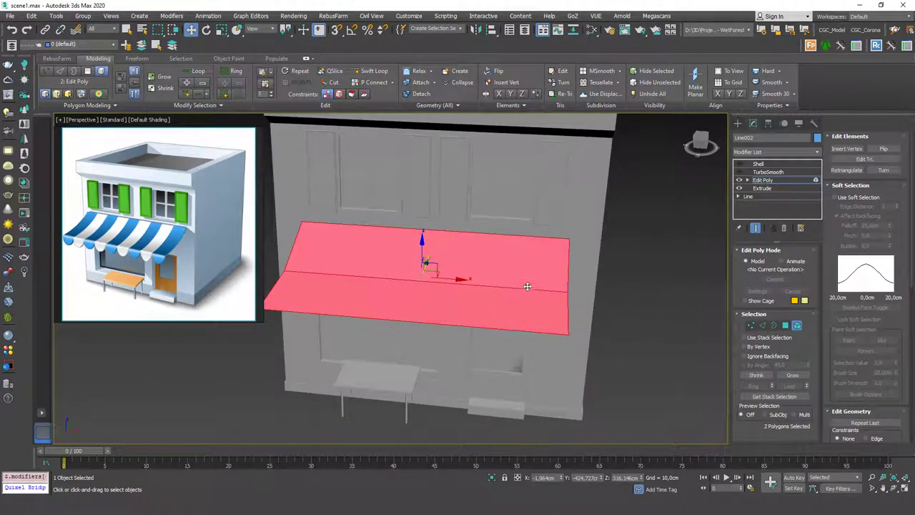
pyautogui.press('2')
pyautogui.doubleClick(419, 283)
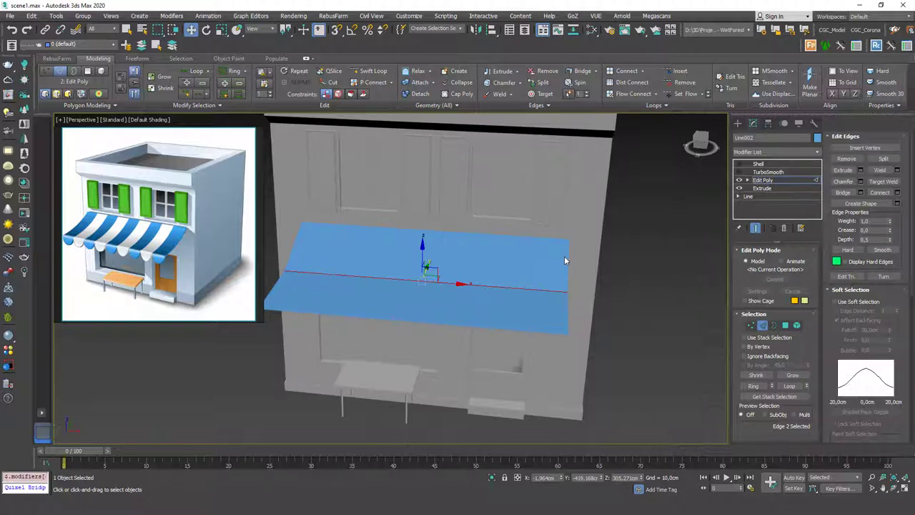
# Ring-select the awning edges and Connect them with 14 segments into vertical stripes.
pyautogui.moveTo(898, 223); pyautogui.dragTo(899, 195)
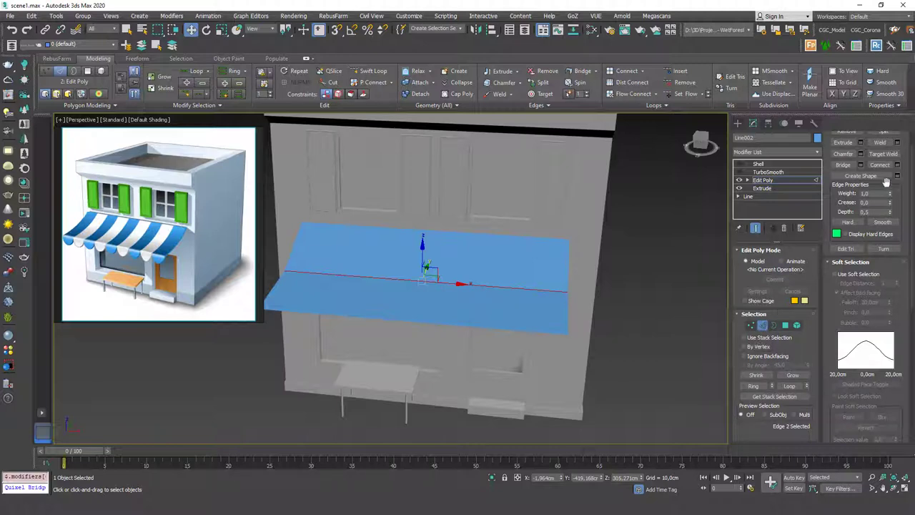
pyautogui.click(752, 386)
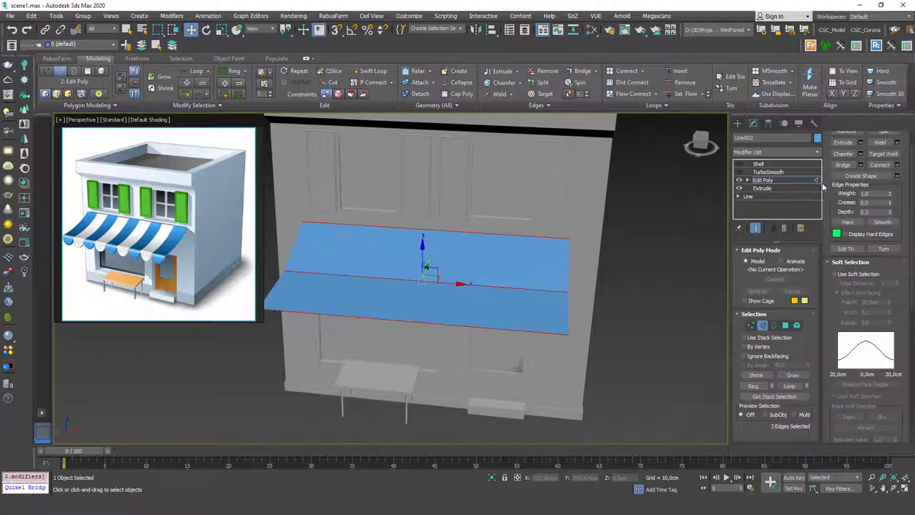
pyautogui.click(898, 165)
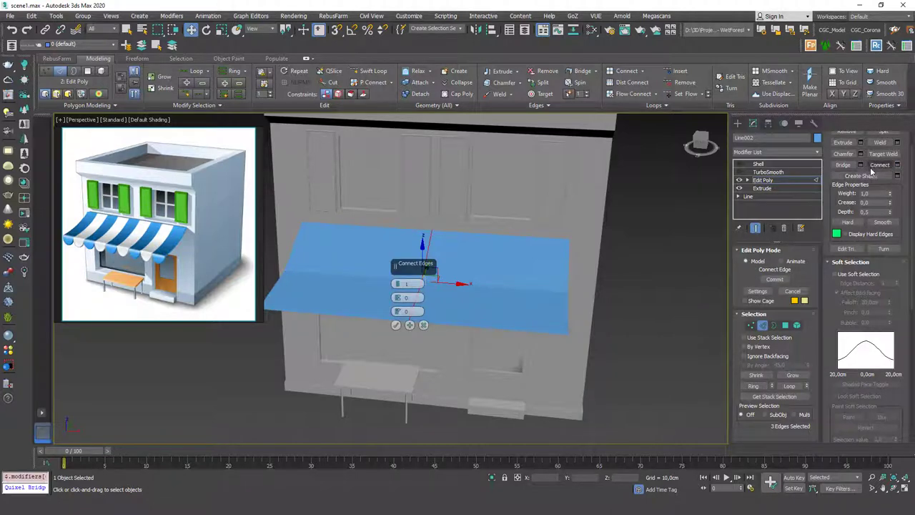
pyautogui.moveTo(407, 266)
pyautogui.mouseDown()
pyautogui.moveTo(640, 186)
pyautogui.moveTo(630, 206)
pyautogui.mouseUp()
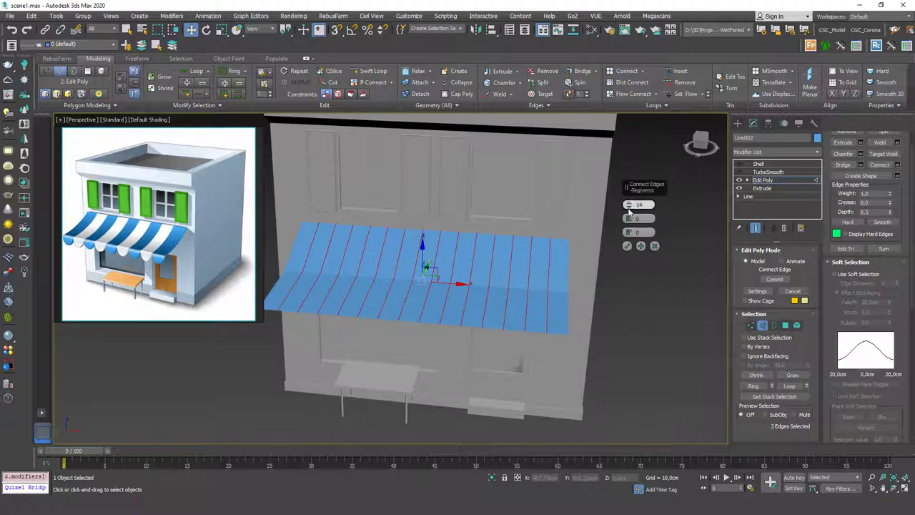
pyautogui.click(627, 246)
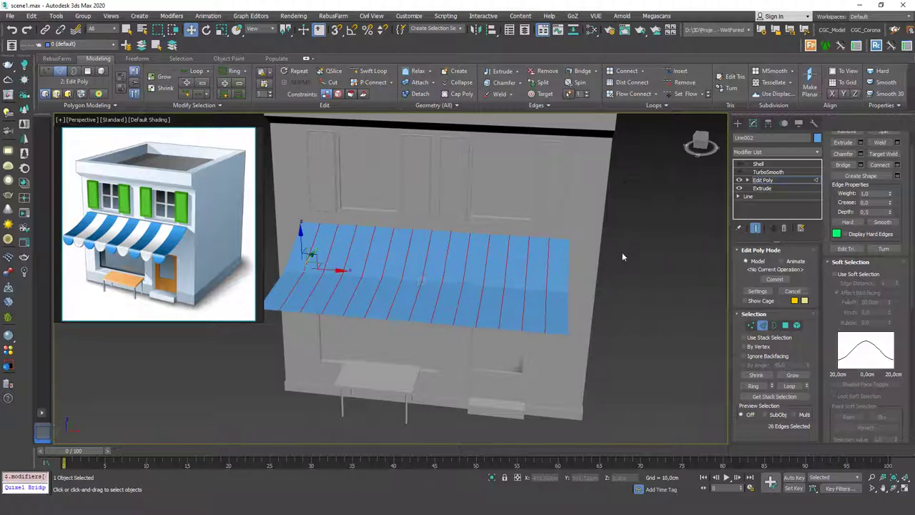
# Select the awning's lower front edge loop and Shift-drag it down into a valance.
pyautogui.click(554, 335)
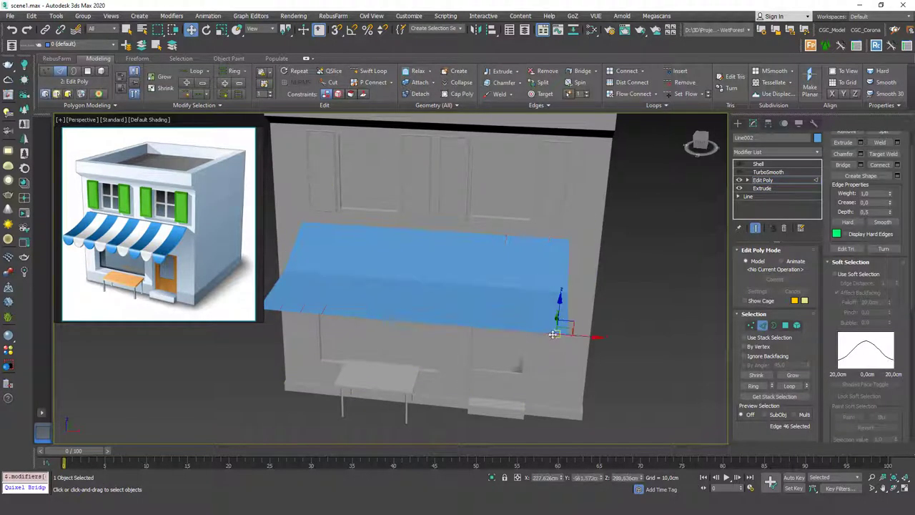
pyautogui.keyDown('ctrl'); pyautogui.click(528, 332); pyautogui.keyUp('ctrl')
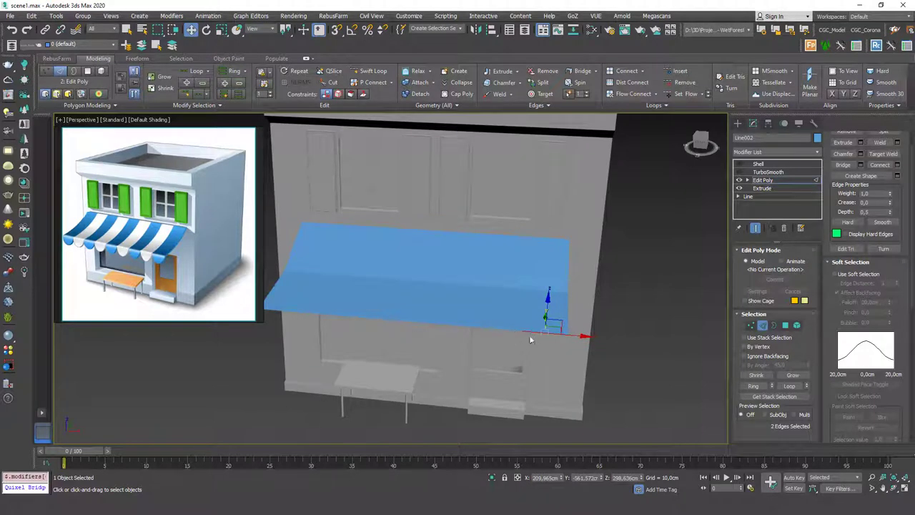
pyautogui.press('F4')
pyautogui.keyDown('ctrl'); pyautogui.click(509, 333); pyautogui.keyUp('ctrl')
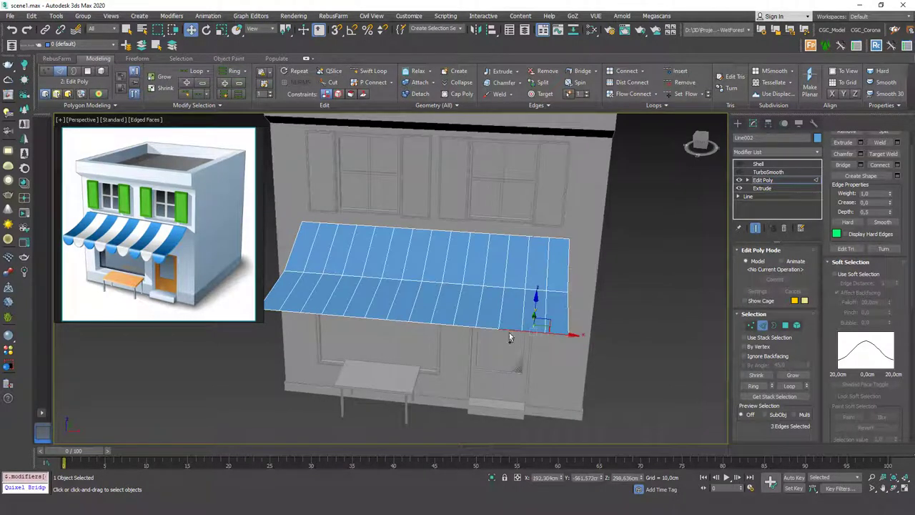
pyautogui.doubleClick(493, 330)
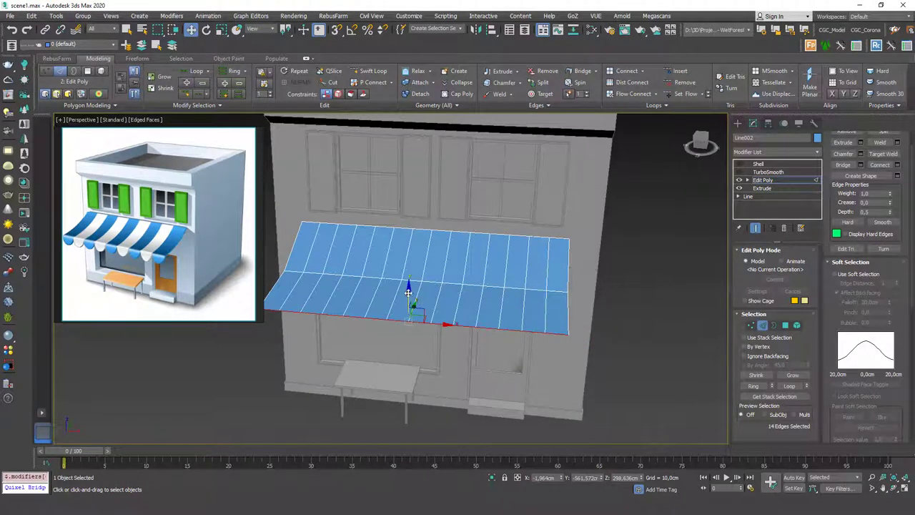
pyautogui.keyDown('shift'); pyautogui.moveTo(407, 292); pyautogui.dragTo(409, 303); pyautogui.keyUp('shift')
pyautogui.moveTo(429, 315)
pyautogui.keyDown('alt'); pyautogui.mouseDown(button='middle')
pyautogui.moveTo(443, 322)
pyautogui.moveTo(404, 319)
pyautogui.moveTo(476, 353)
pyautogui.mouseUp(button='middle'); pyautogui.keyUp('alt')
pyautogui.press('1')
pyautogui.moveTo(473, 349)
pyautogui.mouseDown()
pyautogui.moveTo(382, 324)
pyautogui.moveTo(358, 307)
pyautogui.mouseUp()
pyautogui.press('F3')
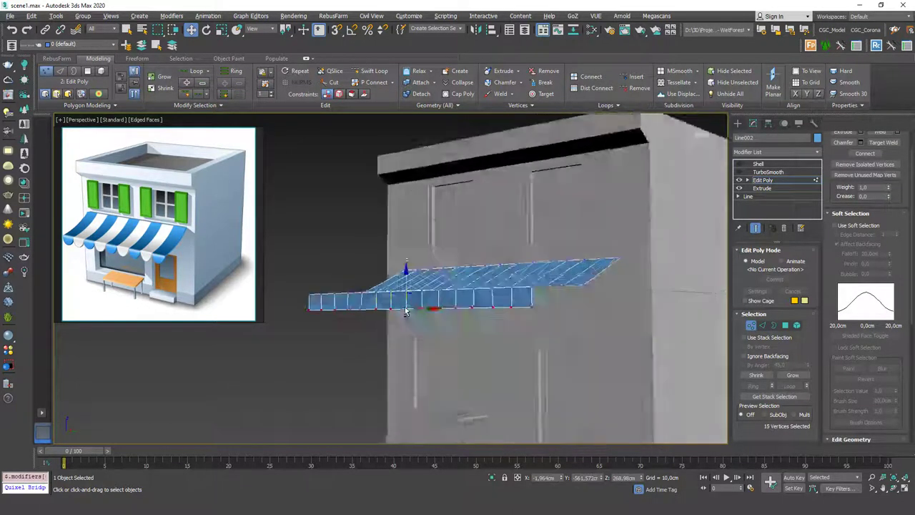
pyautogui.keyDown('alt'); pyautogui.moveTo(357, 308); pyautogui.dragTo(408, 286, button='middle'); pyautogui.keyUp('alt')
pyautogui.scroll(2, 905, 154)
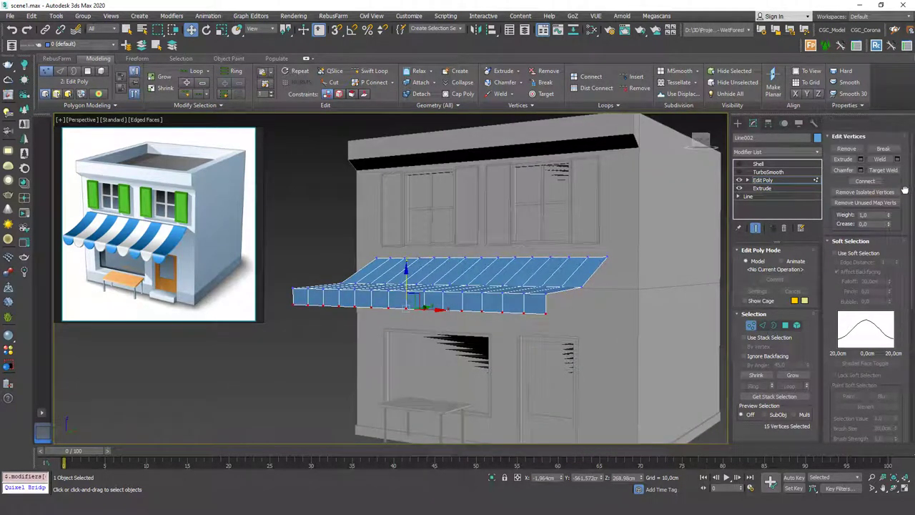
pyautogui.click(524, 312)
pyautogui.scroll(5, 546, 315)
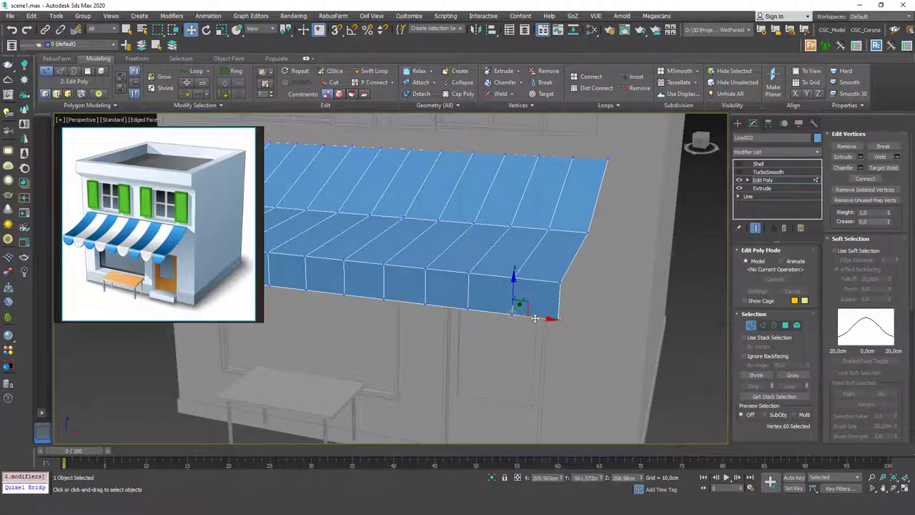
pyautogui.moveTo(537, 316); pyautogui.dragTo(523, 317)
pyautogui.click(516, 310)
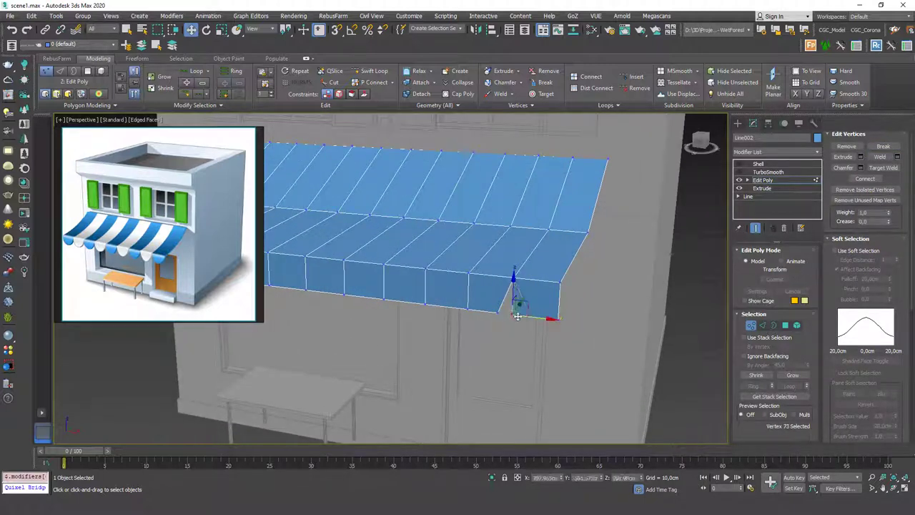
pyautogui.moveTo(496, 312); pyautogui.dragTo(502, 313)
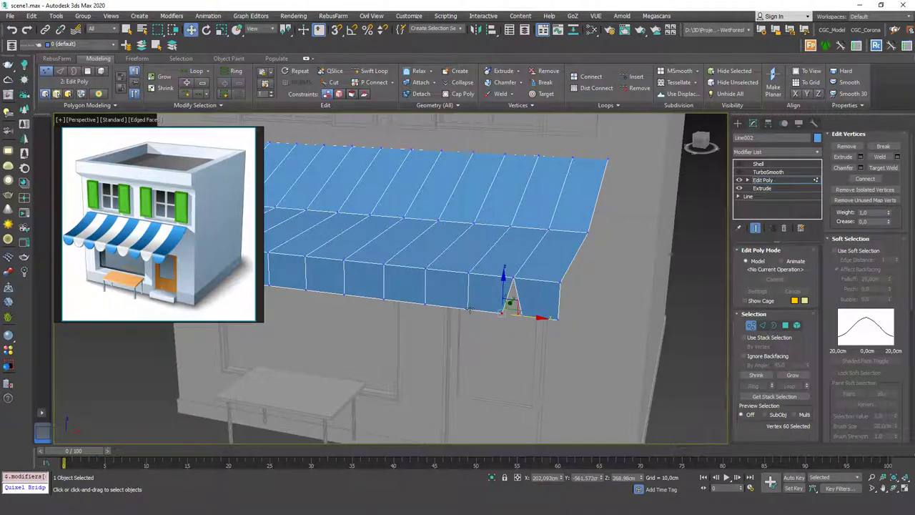
pyautogui.hotkey('ctrl', 'z')
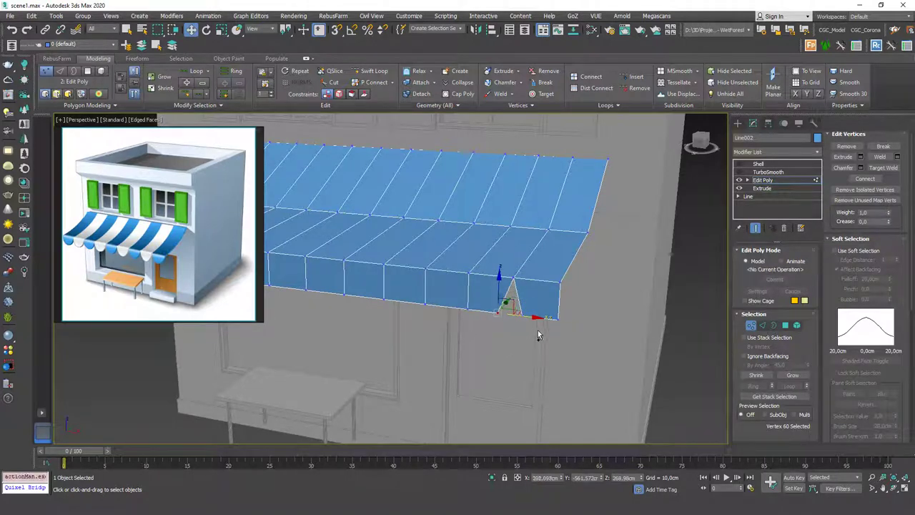
pyautogui.hotkey('ctrl', 'z')
pyautogui.hotkey('ctrl', 'z')
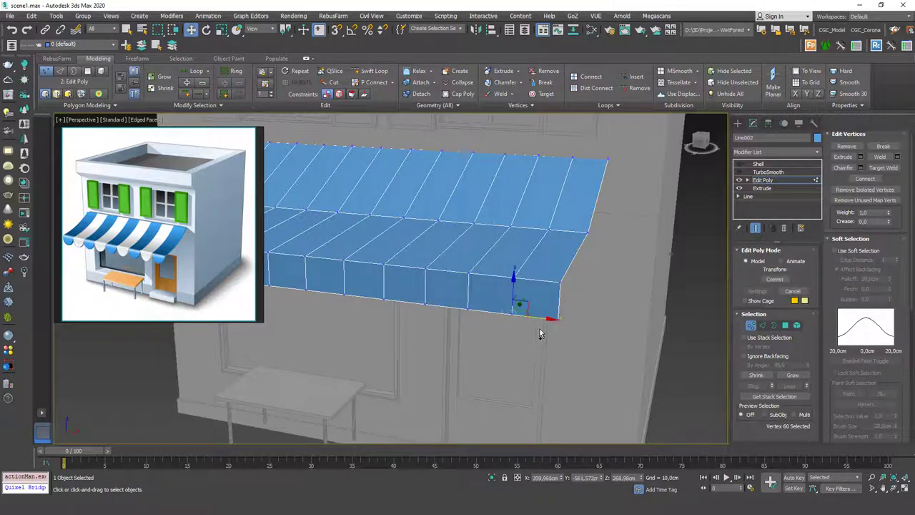
pyautogui.press('2')
pyautogui.moveTo(502, 318)
pyautogui.keyDown('alt'); pyautogui.mouseDown(button='middle')
pyautogui.moveTo(448, 290)
pyautogui.moveTo(342, 317)
pyautogui.mouseUp(button='middle'); pyautogui.keyUp('alt')
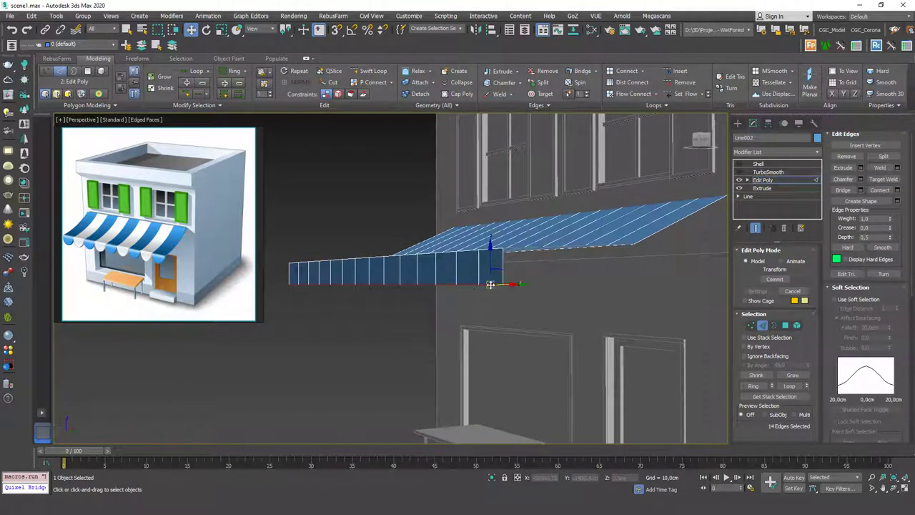
# Use Non-uniform Scale on the selected lower valance edges to form pointed notches.
pyautogui.moveTo(357, 282)
pyautogui.keyDown('alt'); pyautogui.mouseDown(button='middle')
pyautogui.moveTo(397, 311)
pyautogui.moveTo(379, 304)
pyautogui.moveTo(492, 247)
pyautogui.moveTo(481, 288)
pyautogui.moveTo(482, 233)
pyautogui.mouseUp(button='middle'); pyautogui.keyUp('alt')
pyautogui.press('r')
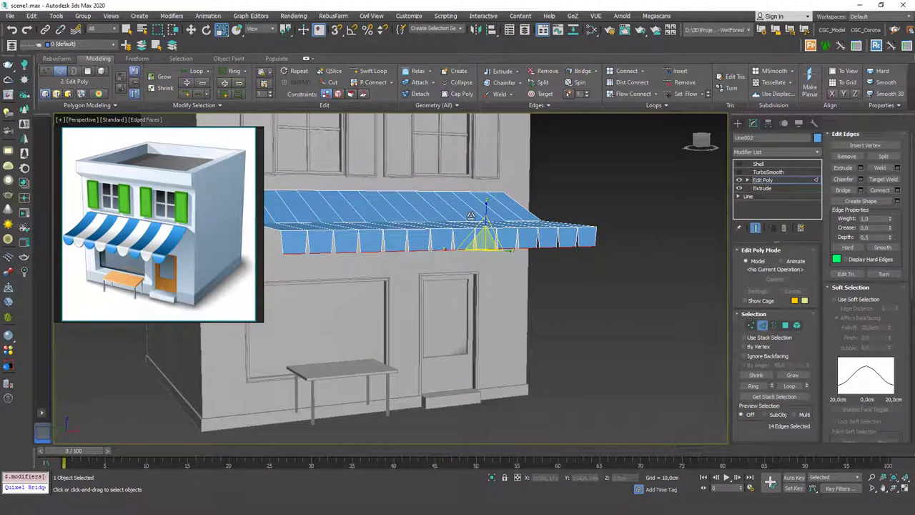
pyautogui.moveTo(452, 251); pyautogui.dragTo(487, 259)
pyautogui.keyDown('alt'); pyautogui.moveTo(486, 260); pyautogui.dragTo(472, 235, button='middle'); pyautogui.keyUp('alt')
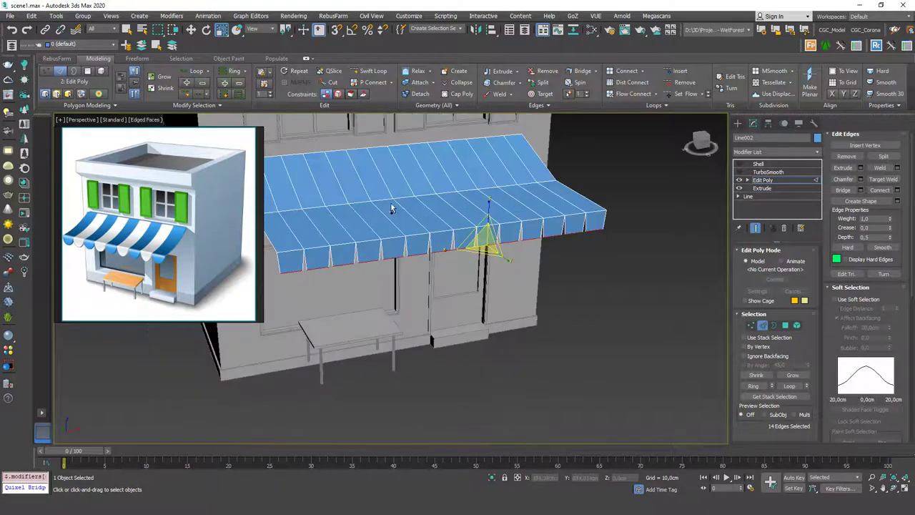
pyautogui.click(285, 31)
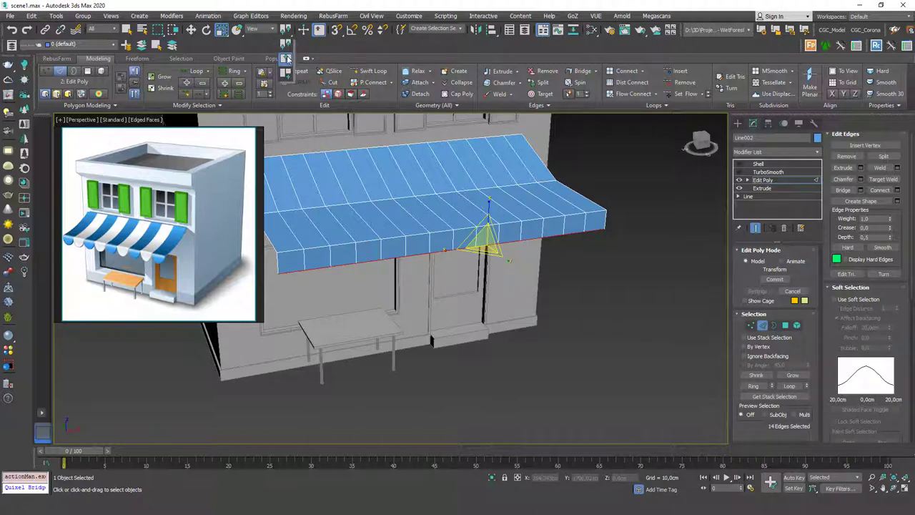
pyautogui.click(286, 59)
pyautogui.moveTo(451, 257)
pyautogui.mouseDown()
pyautogui.moveTo(451, 268)
pyautogui.moveTo(463, 268)
pyautogui.mouseUp()
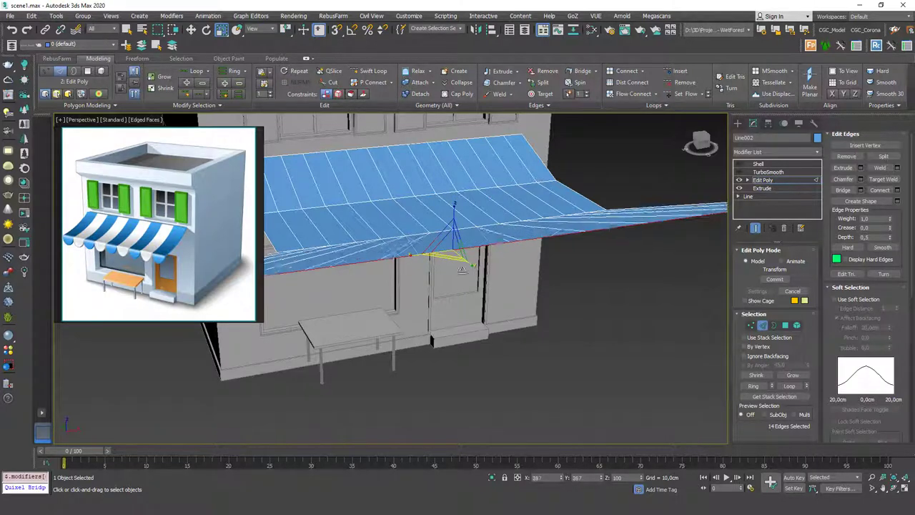
pyautogui.rightClick(462, 269)
pyautogui.moveTo(286, 32); pyautogui.dragTo(286, 45)
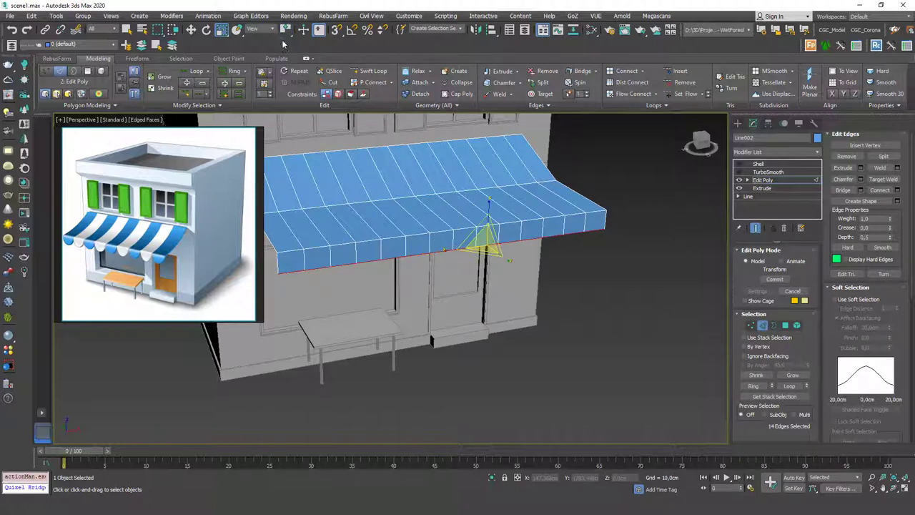
pyautogui.moveTo(499, 248); pyautogui.dragTo(501, 260)
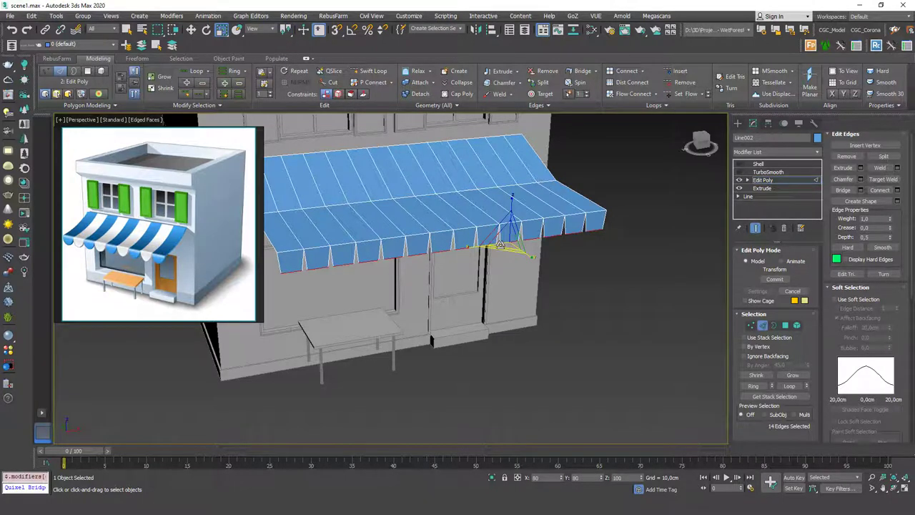
# Re-enable Shell and TurboSmooth and move TurboSmooth above Shell in the stack.
pyautogui.click(775, 181)
pyautogui.click(740, 172)
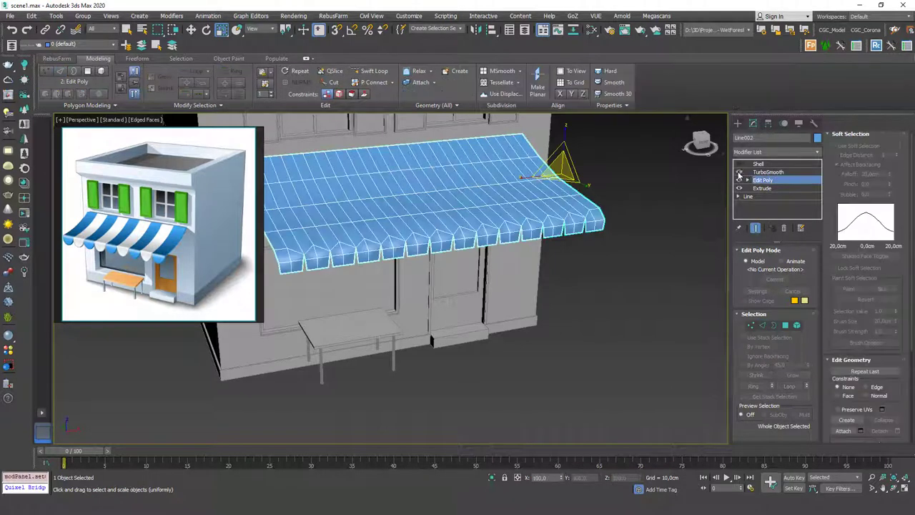
pyautogui.click(759, 164)
pyautogui.press('F4')
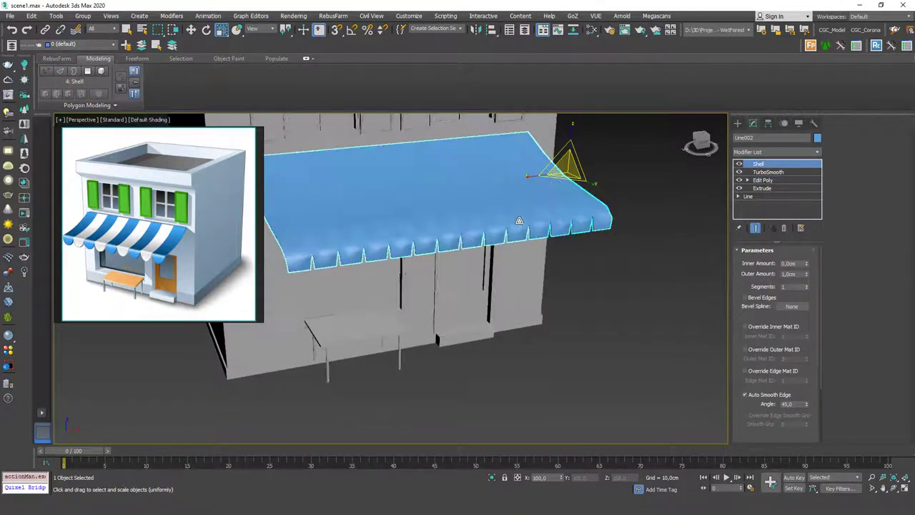
pyautogui.keyDown('alt'); pyautogui.moveTo(521, 222); pyautogui.dragTo(789, 179, button='middle'); pyautogui.keyUp('alt')
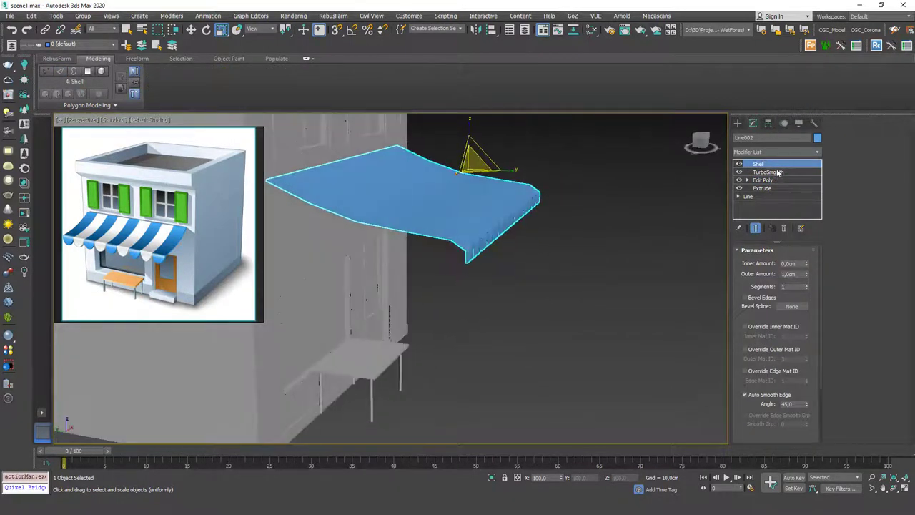
pyautogui.moveTo(779, 173); pyautogui.dragTo(768, 163)
pyautogui.hotkey('shift', 'z')
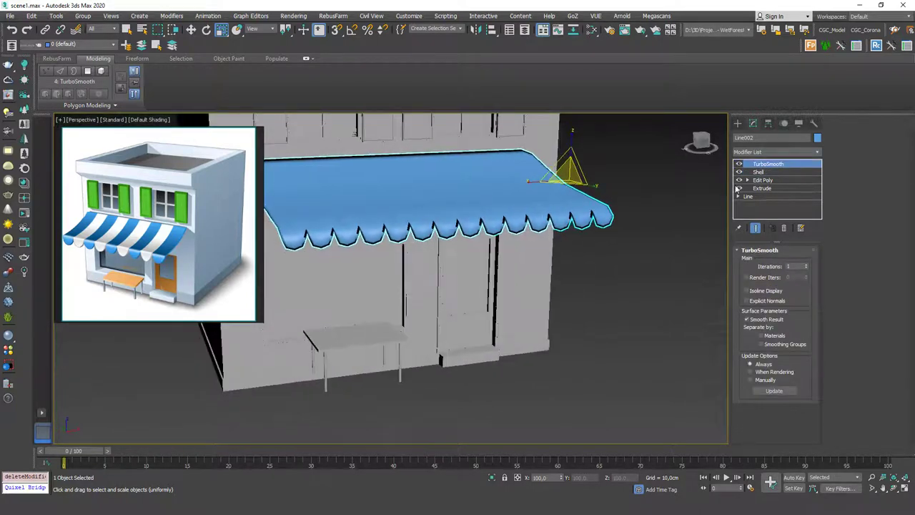
# Increase the Shell modifier's Segments count.
pyautogui.click(762, 173)
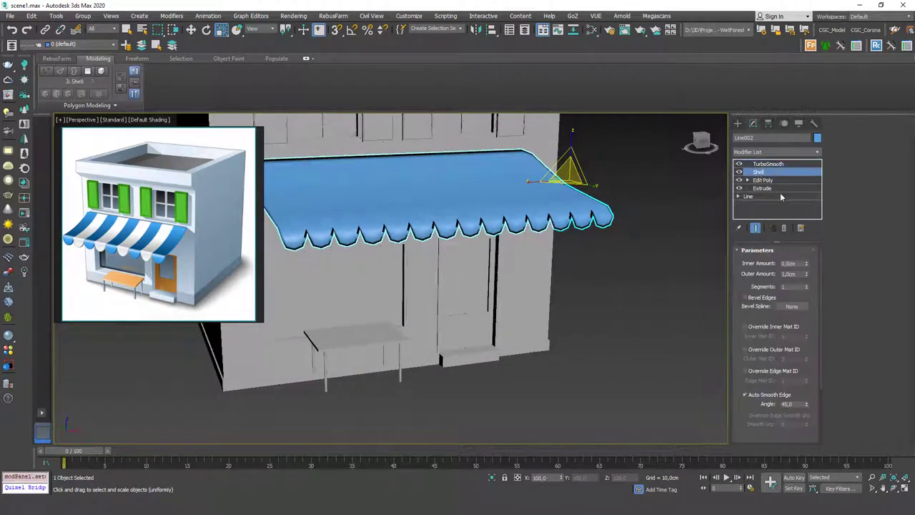
pyautogui.scroll(-2, 799, 236)
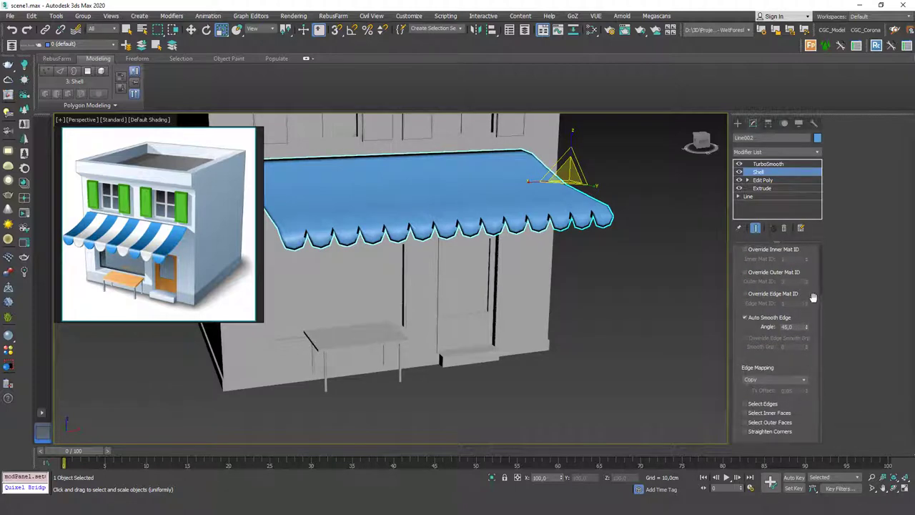
pyautogui.scroll(1, 801, 293)
pyautogui.scroll(1, 802, 279)
pyautogui.scroll(1, 803, 265)
pyautogui.click(805, 257)
pyautogui.click(806, 258)
pyautogui.click(806, 257)
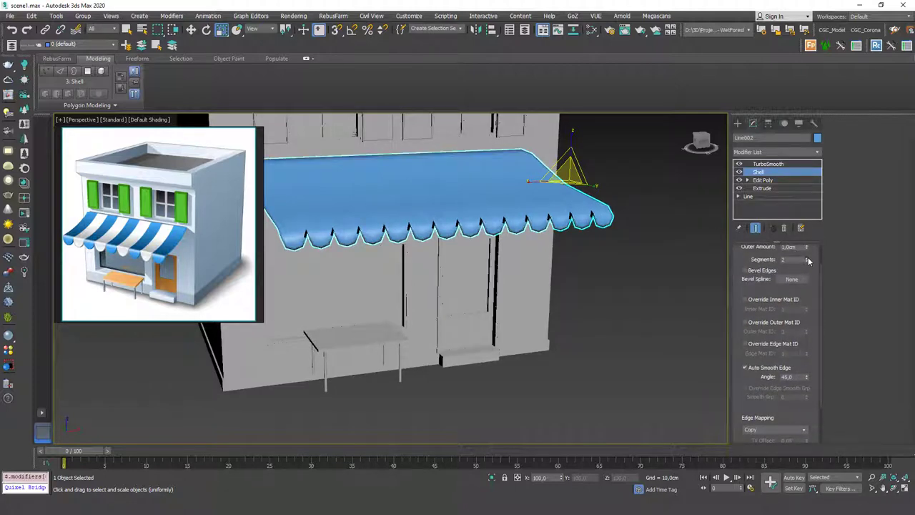
# Raise TurboSmooth Iterations to round the notches into scallops.
pyautogui.click(768, 164)
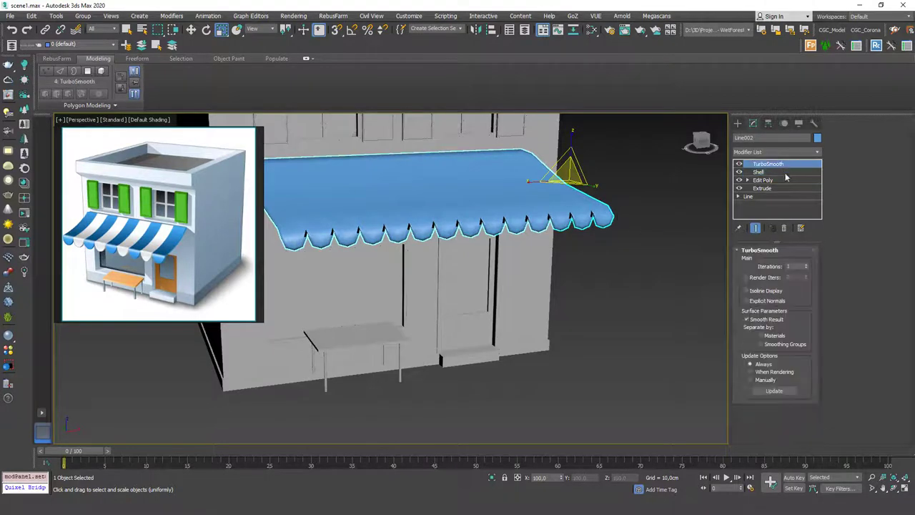
pyautogui.keyDown('alt'); pyautogui.moveTo(601, 222); pyautogui.dragTo(529, 236, button='middle'); pyautogui.keyUp('alt')
pyautogui.scroll(2, 529, 236)
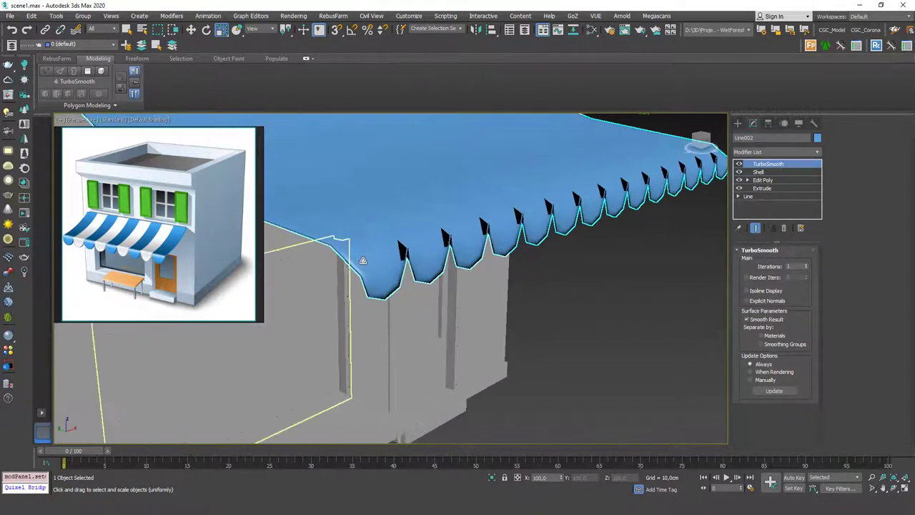
pyautogui.click(808, 265)
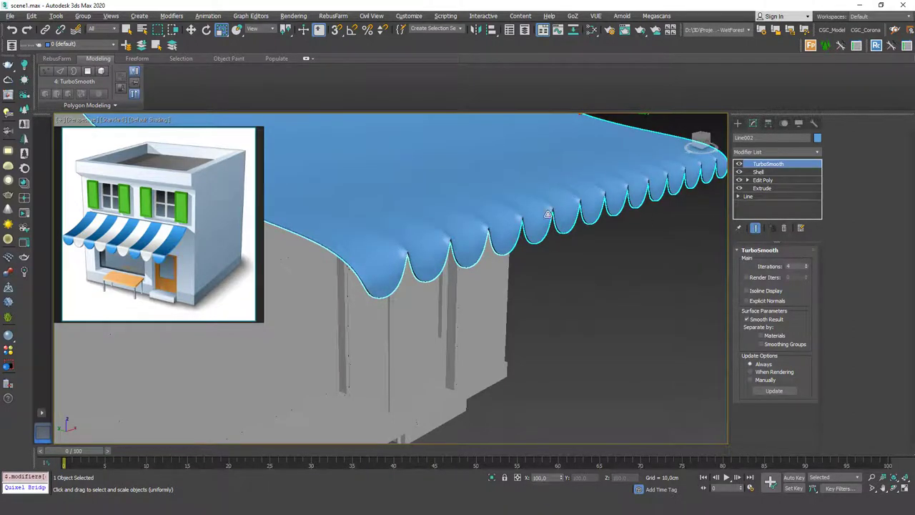
pyautogui.keyDown('alt'); pyautogui.moveTo(548, 214); pyautogui.dragTo(611, 192, button='middle'); pyautogui.keyUp('alt')
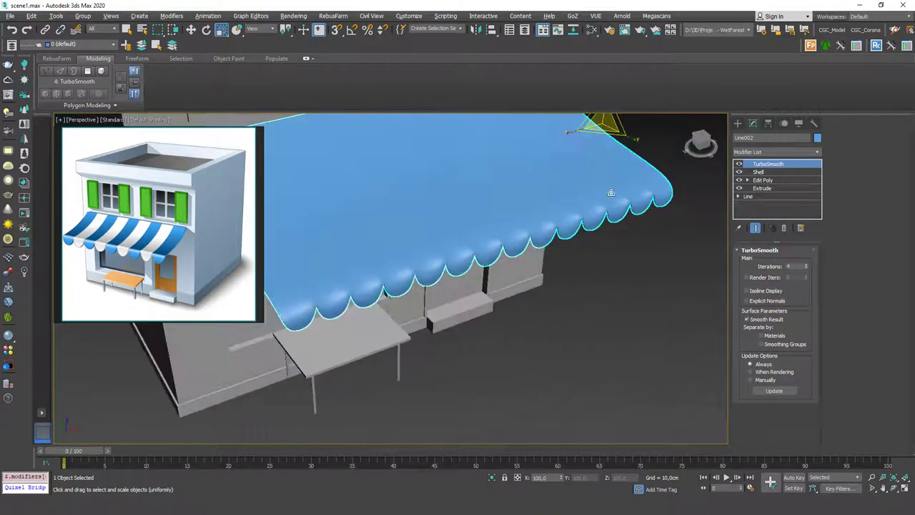
pyautogui.click(763, 180)
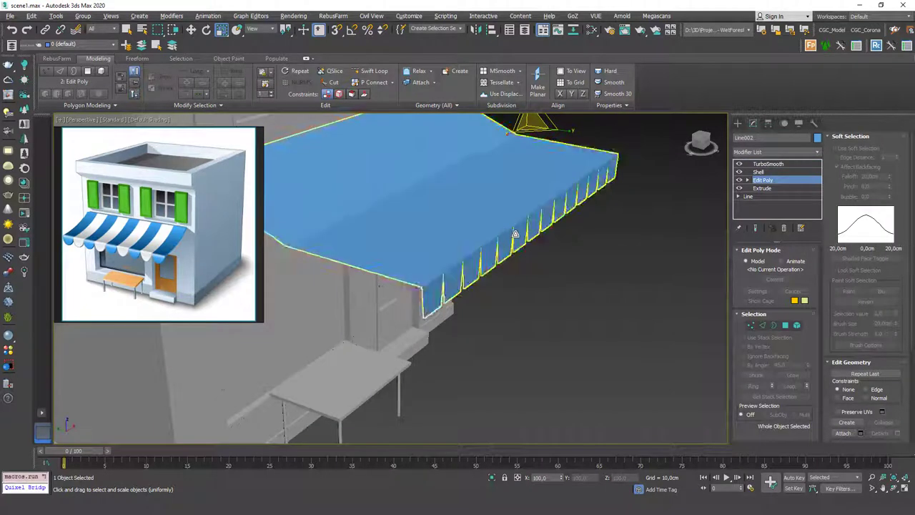
# Add a Swift Loop edge loop near the awning's front and preview the smoothed end result.
pyautogui.keyDown('alt'); pyautogui.moveTo(514, 235); pyautogui.dragTo(542, 187, button='middle'); pyautogui.keyUp('alt')
pyautogui.press('F4')
pyautogui.press('2')
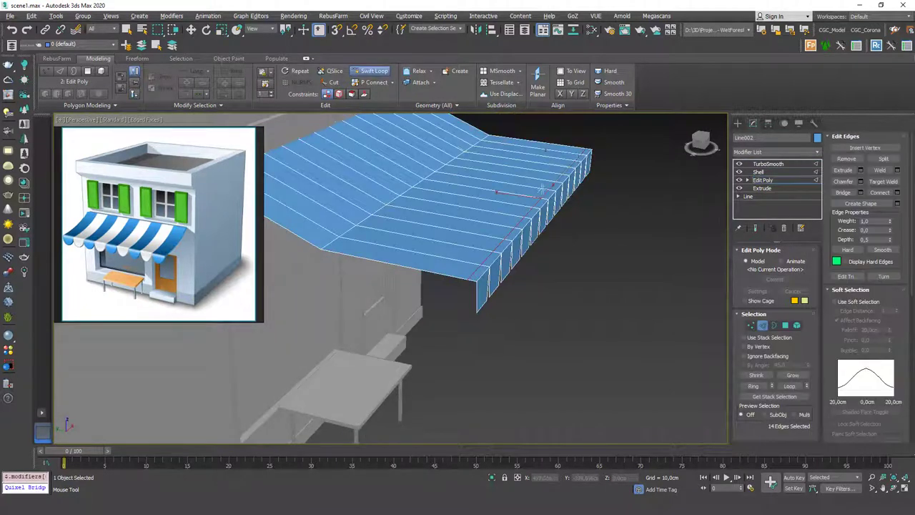
pyautogui.press('w')
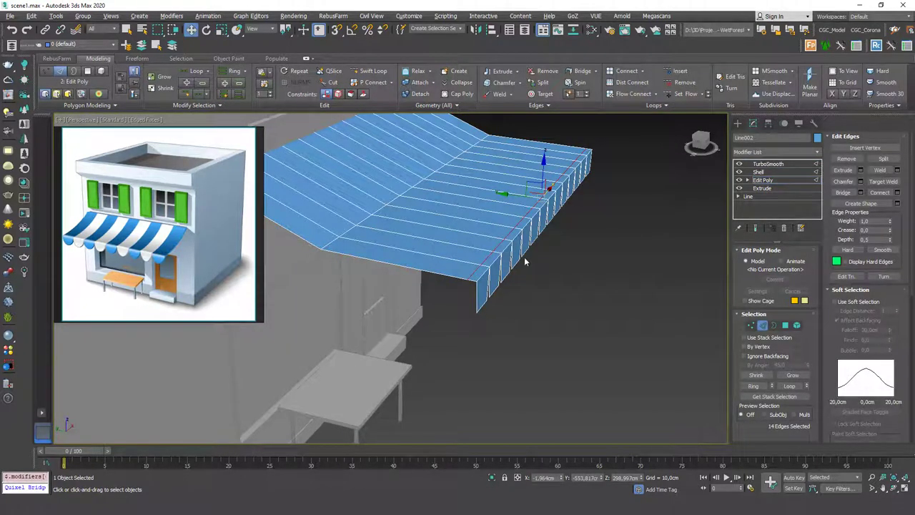
pyautogui.hotkey('ctrl', 'e')
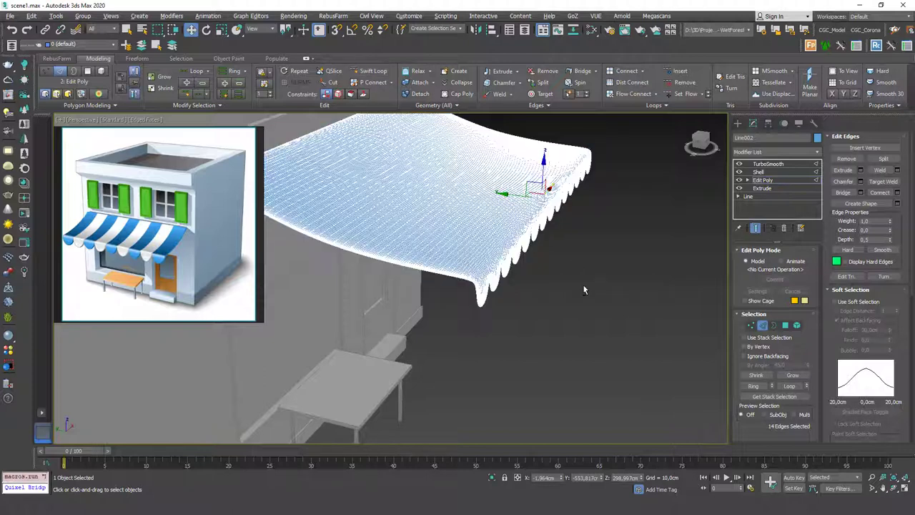
pyautogui.press('F4')
pyautogui.moveTo(569, 284)
pyautogui.keyDown('alt'); pyautogui.mouseDown(button='middle')
pyautogui.moveTo(527, 272)
pyautogui.moveTo(582, 211)
pyautogui.moveTo(567, 216)
pyautogui.moveTo(607, 218)
pyautogui.moveTo(592, 221)
pyautogui.moveTo(568, 194)
pyautogui.moveTo(565, 204)
pyautogui.mouseUp(button='middle'); pyautogui.keyUp('alt')
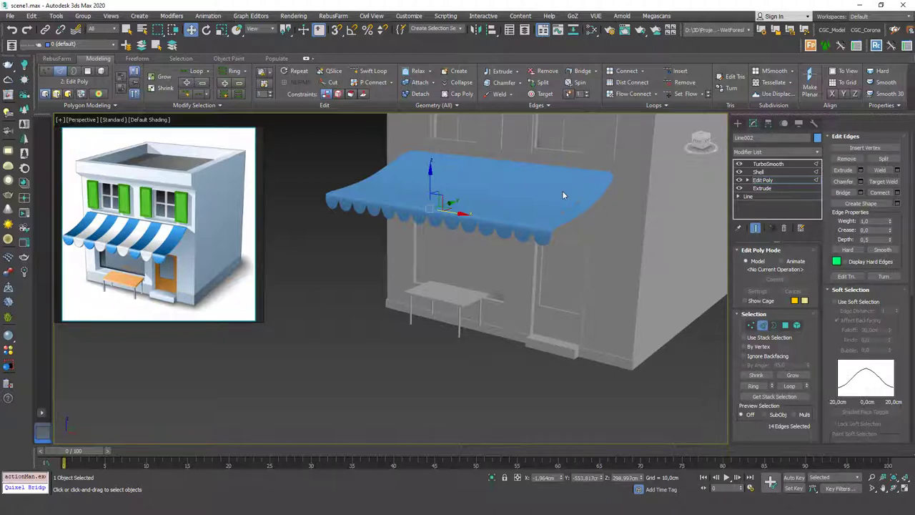
# Inspect the awning's edge loops with the end result shown, then clear the edge selection.
pyautogui.moveTo(584, 184)
pyautogui.keyDown('alt'); pyautogui.mouseDown(button='middle')
pyautogui.moveTo(548, 208)
pyautogui.moveTo(546, 228)
pyautogui.mouseUp(button='middle'); pyautogui.keyUp('alt')
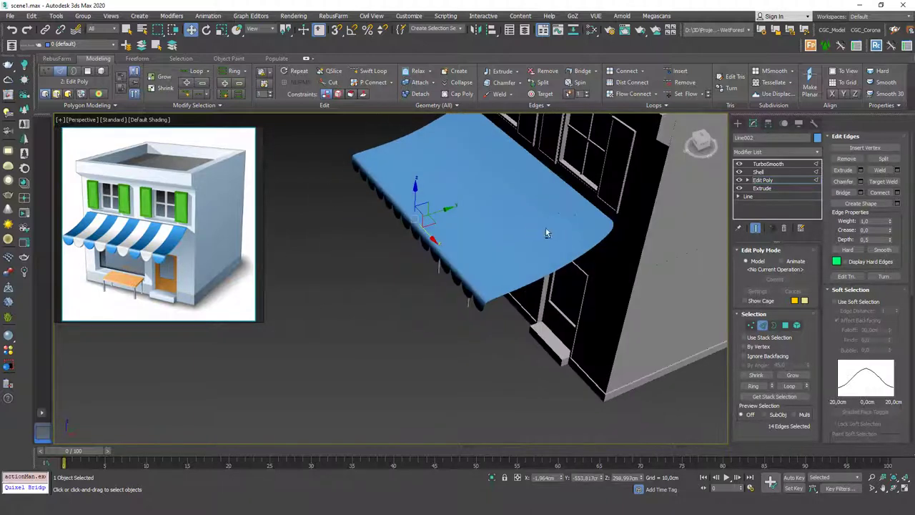
pyautogui.doubleClick(593, 210)
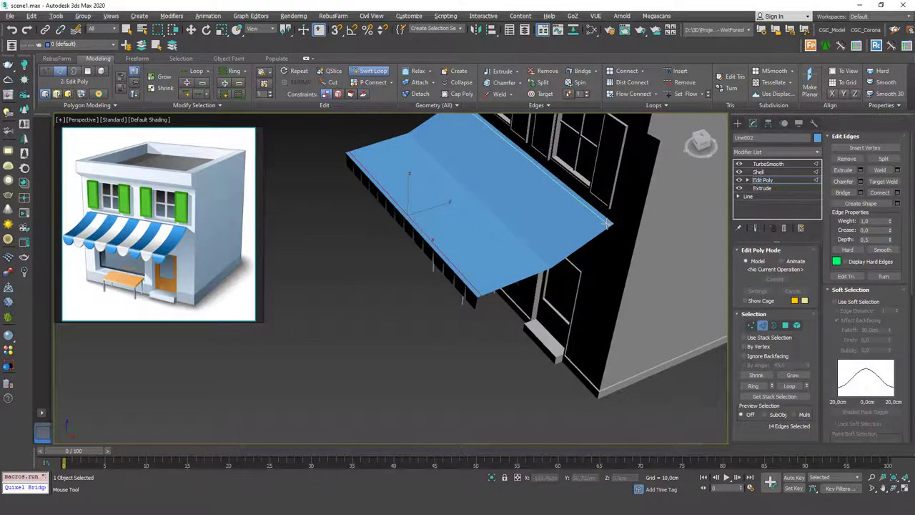
pyautogui.click(755, 227)
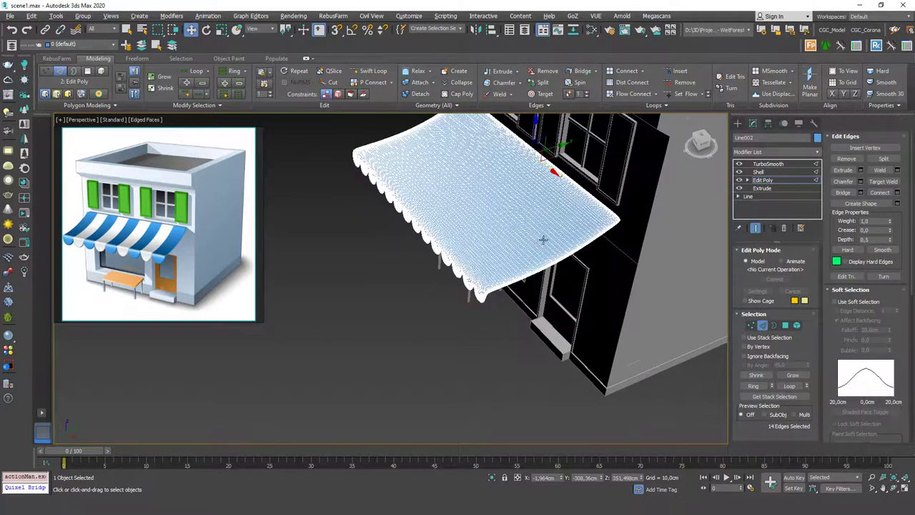
pyautogui.moveTo(543, 239)
pyautogui.keyDown('alt'); pyautogui.mouseDown(button='middle')
pyautogui.moveTo(551, 225)
pyautogui.moveTo(643, 192)
pyautogui.moveTo(420, 143)
pyautogui.mouseUp(button='middle'); pyautogui.keyUp('alt')
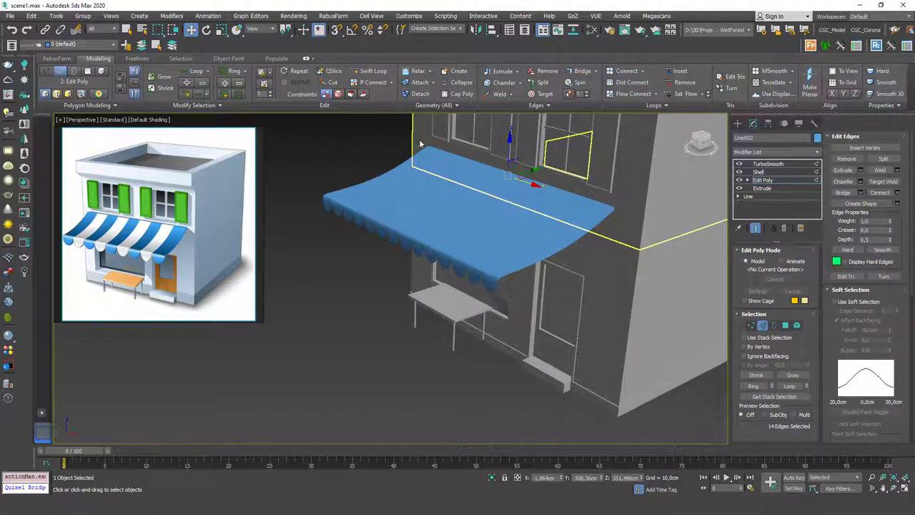
pyautogui.scroll(-5, 547, 233)
pyautogui.click(505, 331)
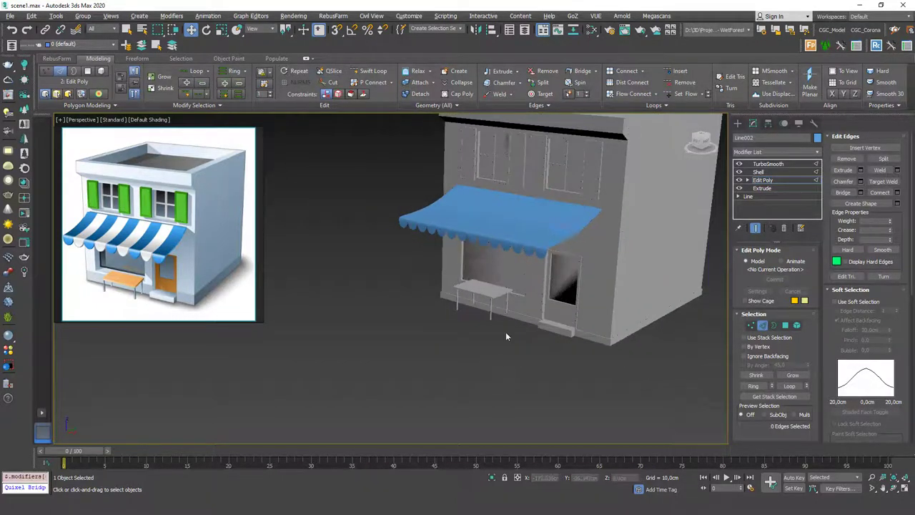
pyautogui.scroll(-1, 525, 301)
pyautogui.scroll(3, 525, 293)
pyautogui.scroll(1, 428, 180)
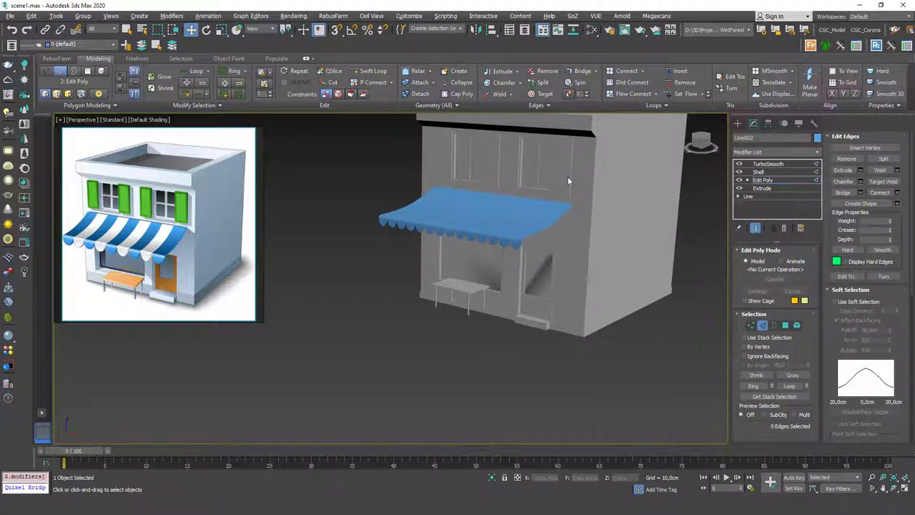
pyautogui.doubleClick(502, 221)
# Set the awning's object colour to grey and deselect everything.
pyautogui.click(767, 163)
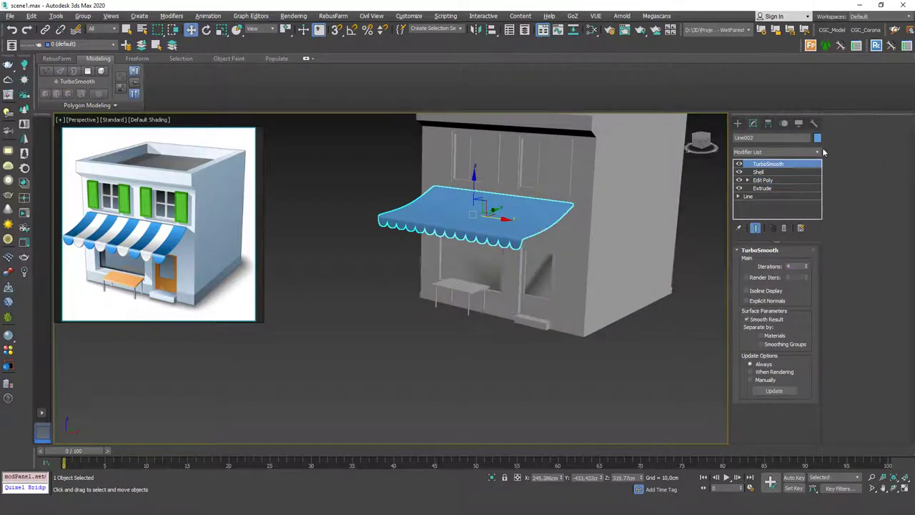
pyautogui.click(818, 138)
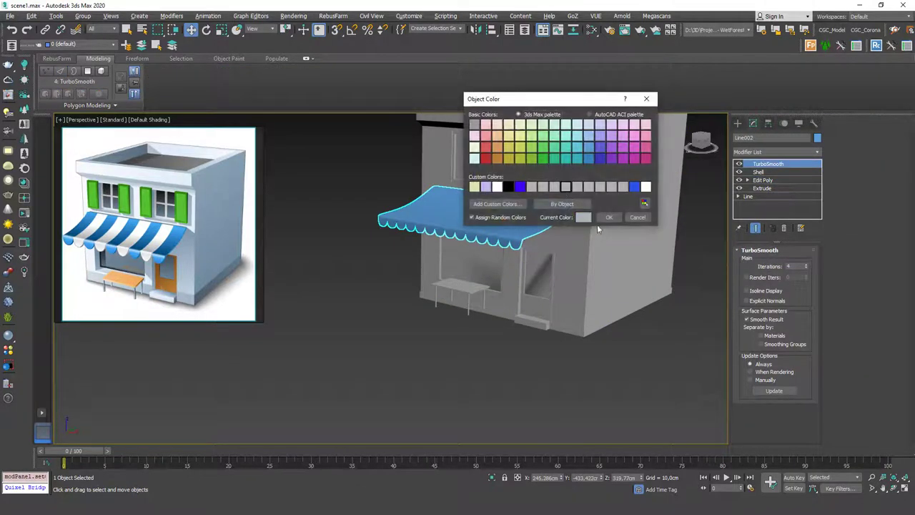
pyautogui.click(597, 225)
pyautogui.click(689, 239)
# Switch the viewport to Clay shading and view the building front.
pyautogui.moveTo(689, 239)
pyautogui.keyDown('alt'); pyautogui.mouseDown(button='middle')
pyautogui.moveTo(528, 273)
pyautogui.moveTo(466, 216)
pyautogui.mouseUp(button='middle'); pyautogui.keyUp('alt')
pyautogui.press('F4')
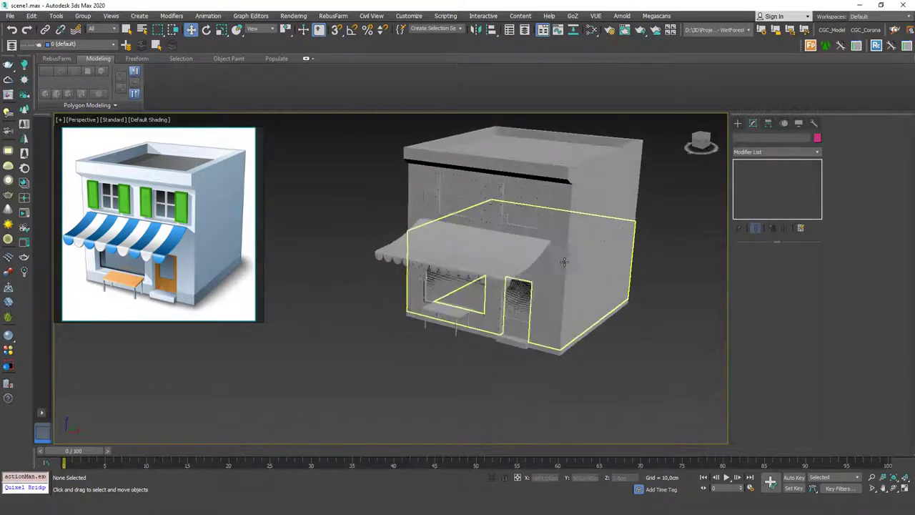
pyautogui.press('F4')
pyautogui.click(157, 120)
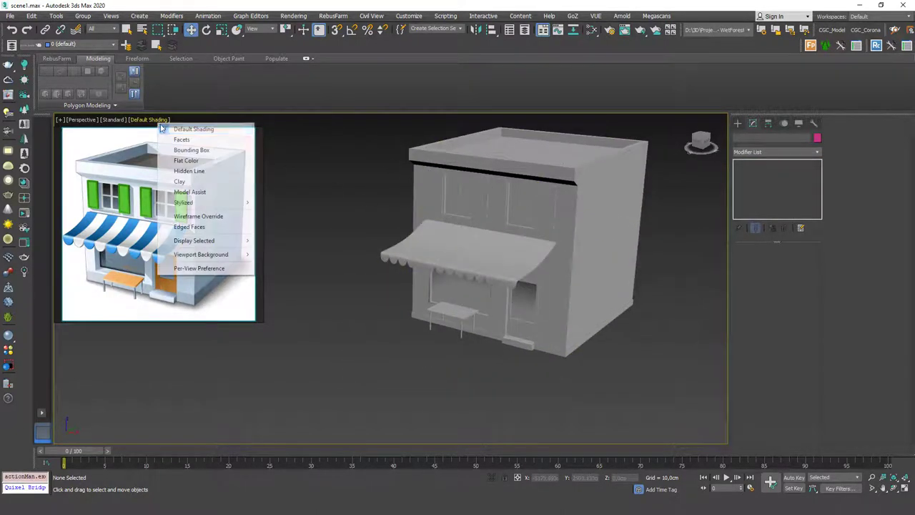
pyautogui.click(182, 182)
pyautogui.keyDown('alt'); pyautogui.moveTo(532, 232); pyautogui.dragTo(468, 210, button='middle'); pyautogui.keyUp('alt')
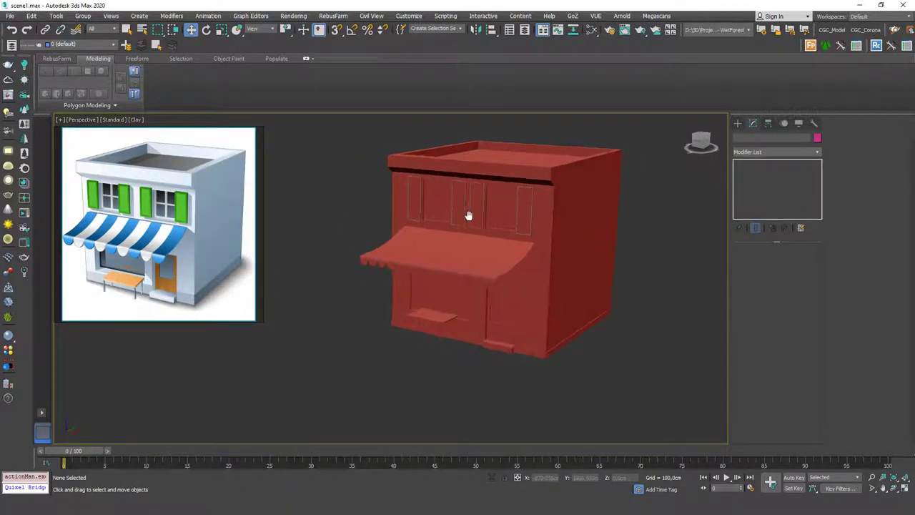
# Change the viewport from Clay back to Default Shading.
pyautogui.scroll(2, 472, 208)
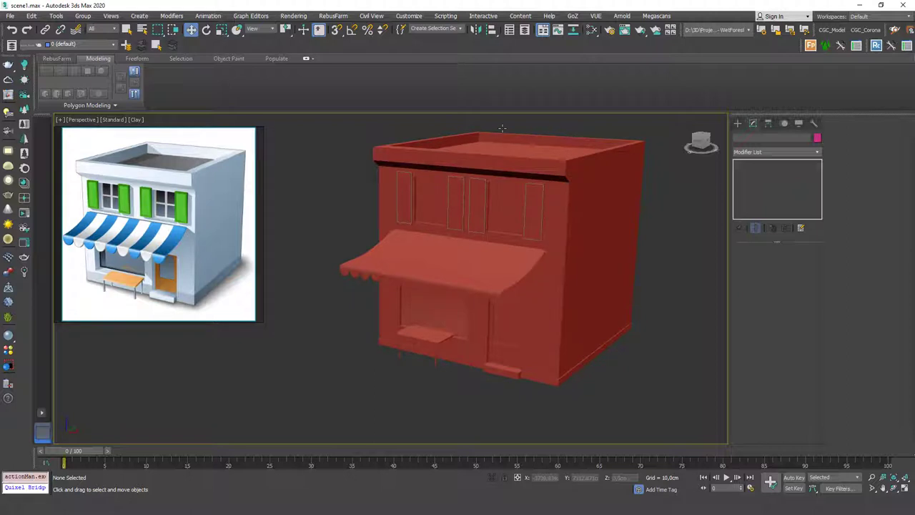
pyautogui.click(130, 120)
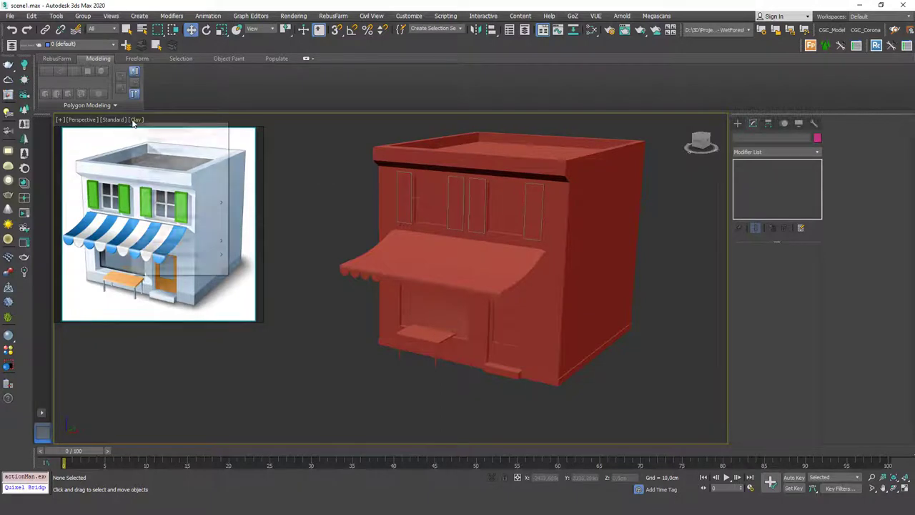